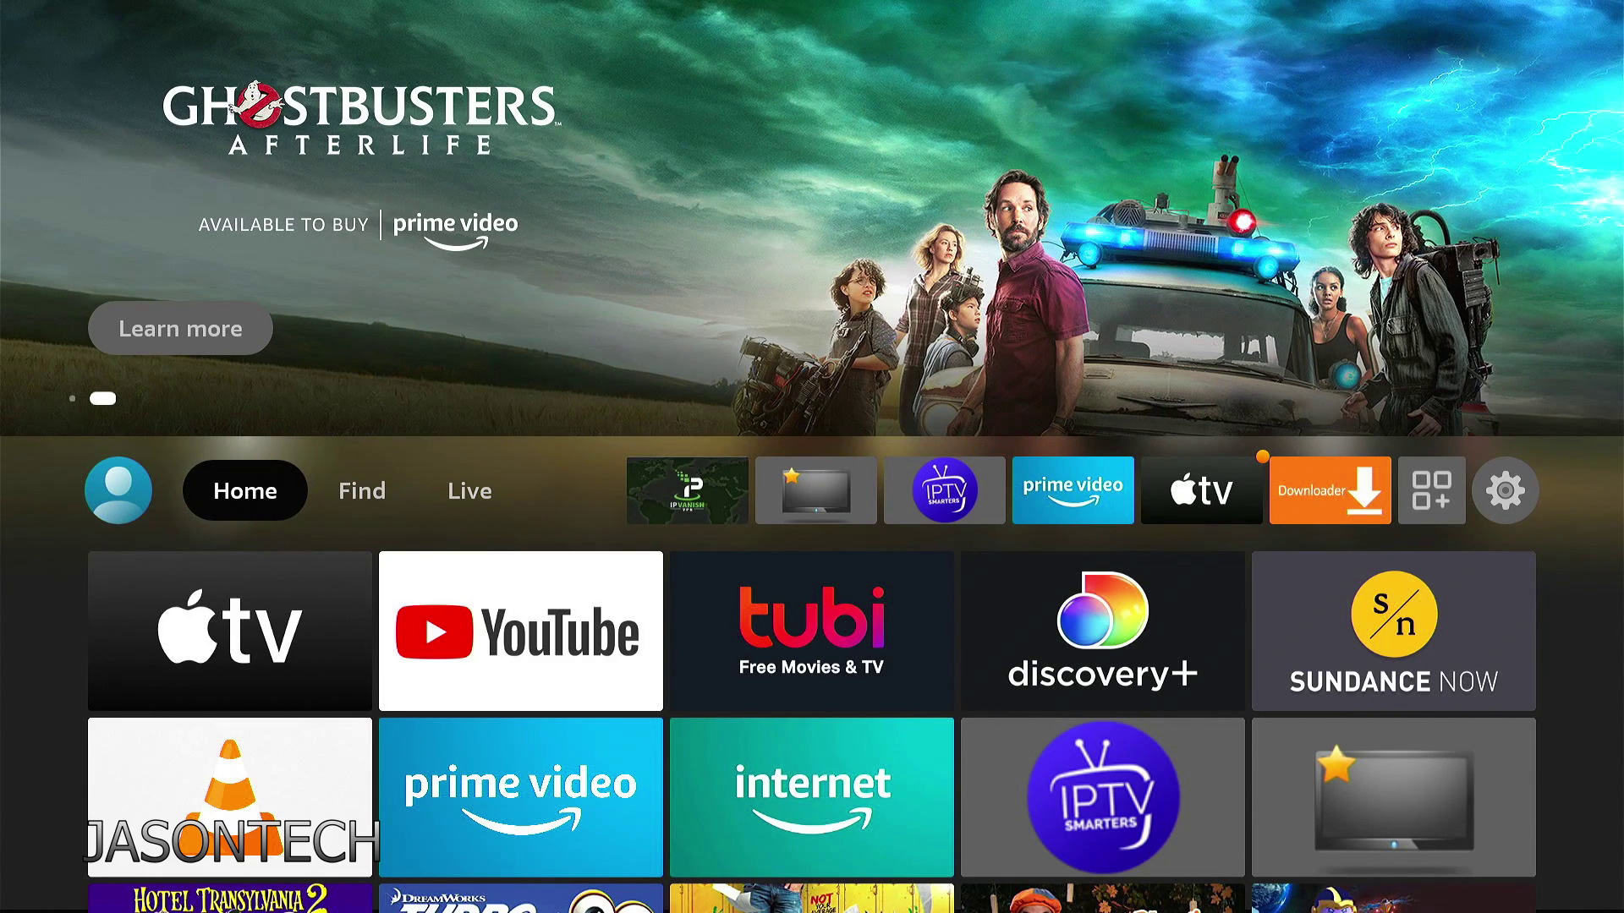
# Open the search screen from the Find section of the Fire TV home screen.
pyautogui.press('Down')
pyautogui.press('Down')
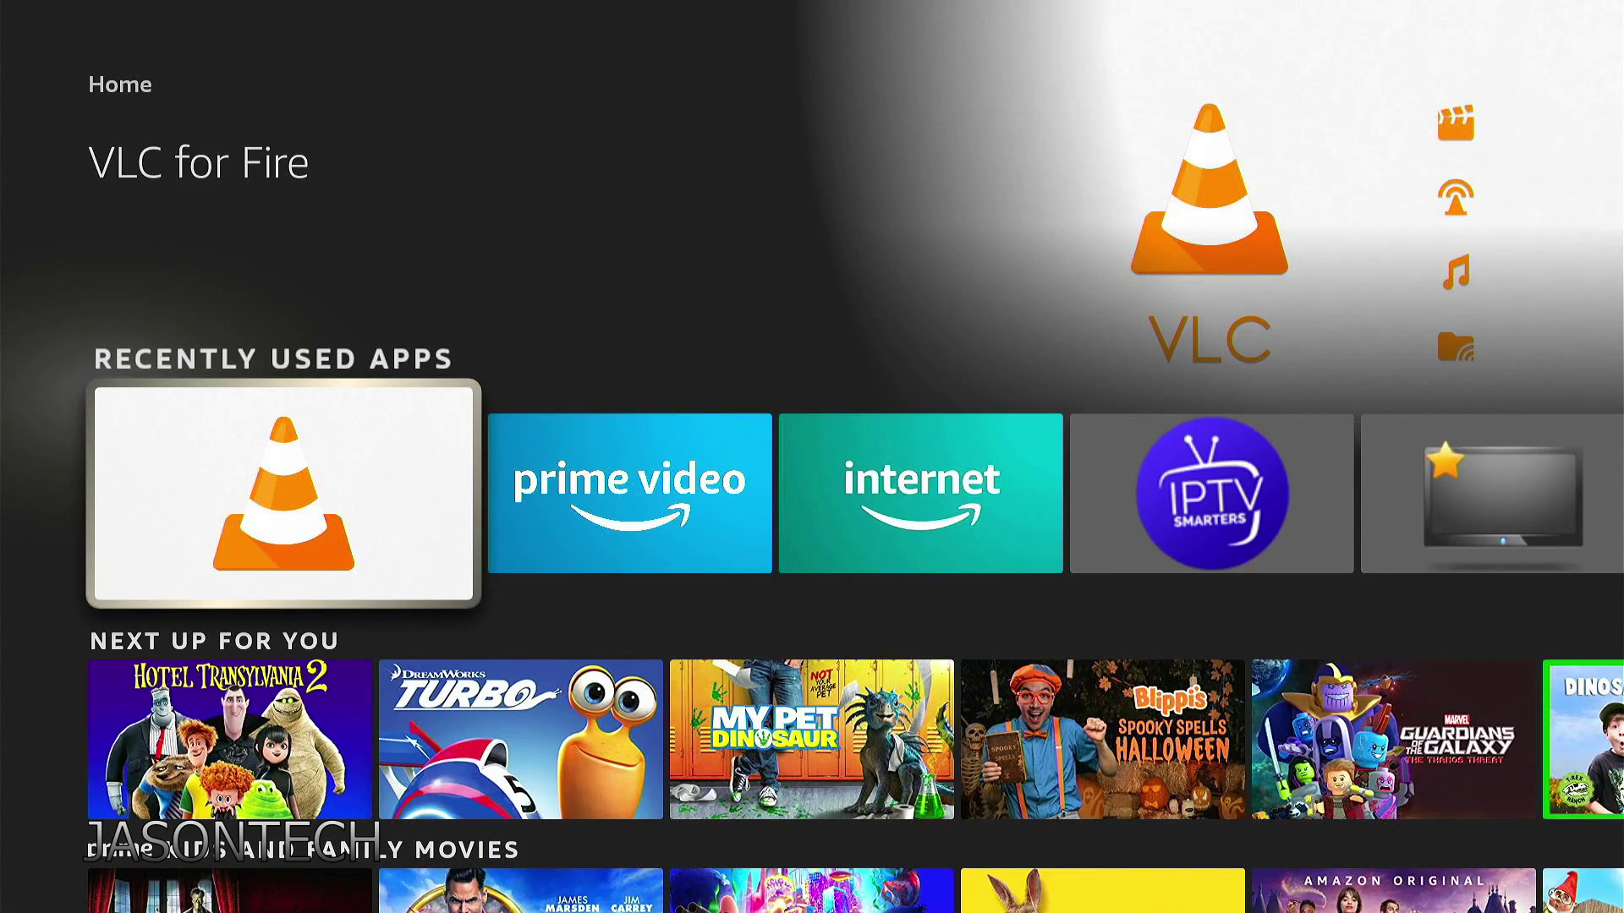
pyautogui.press('Up')
pyautogui.press('Up')
pyautogui.press('Right')
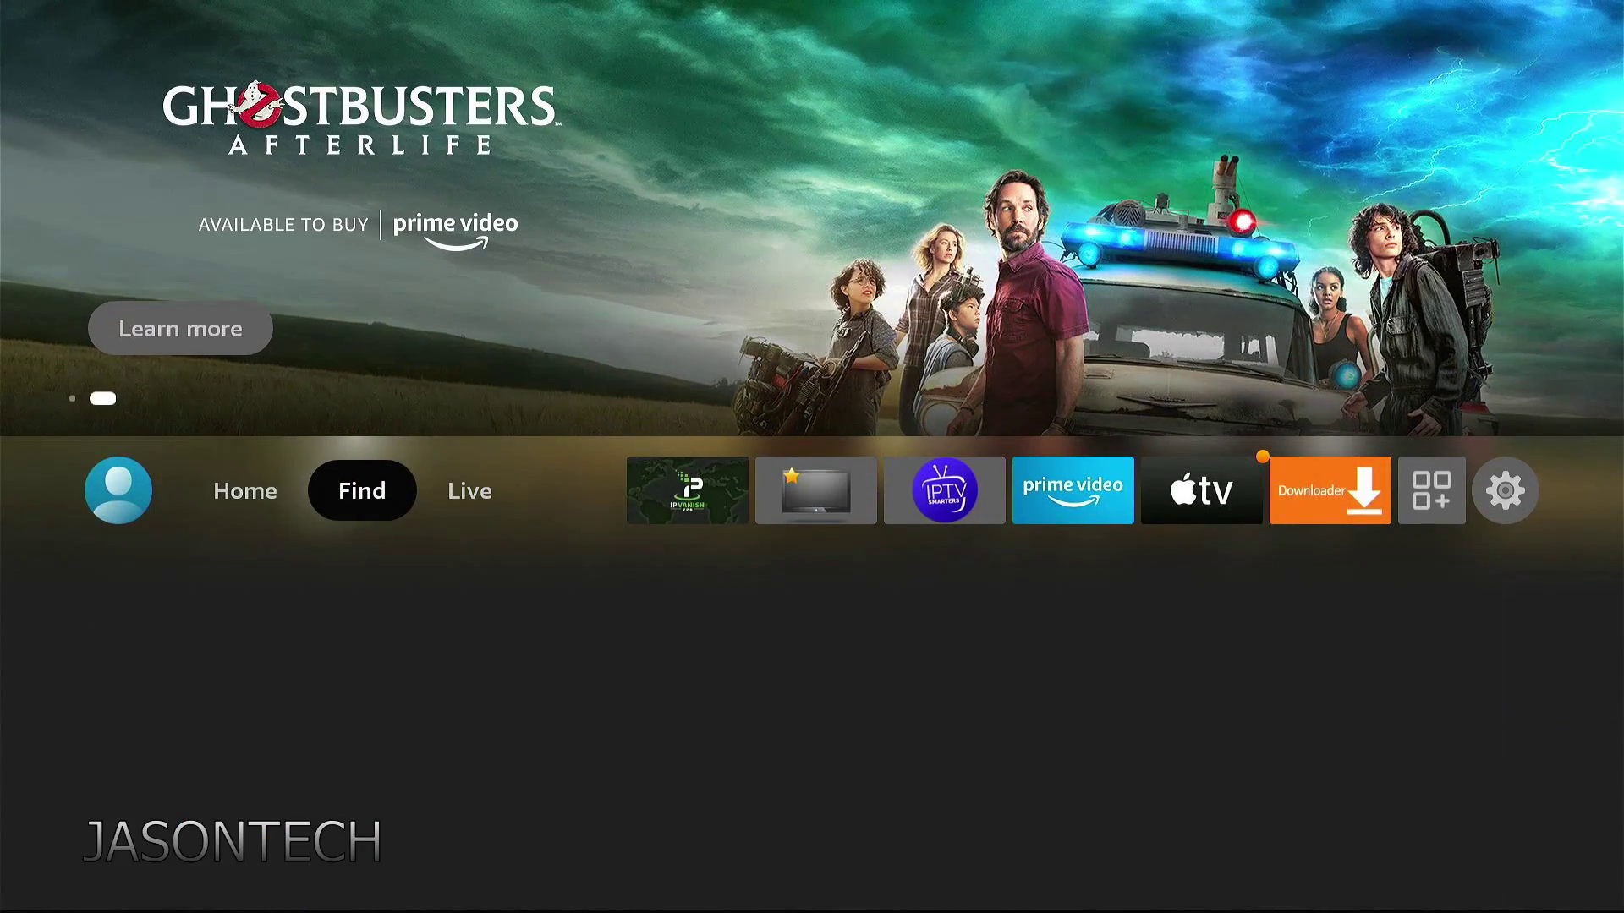
pyautogui.press('Down')
pyautogui.press('Return')
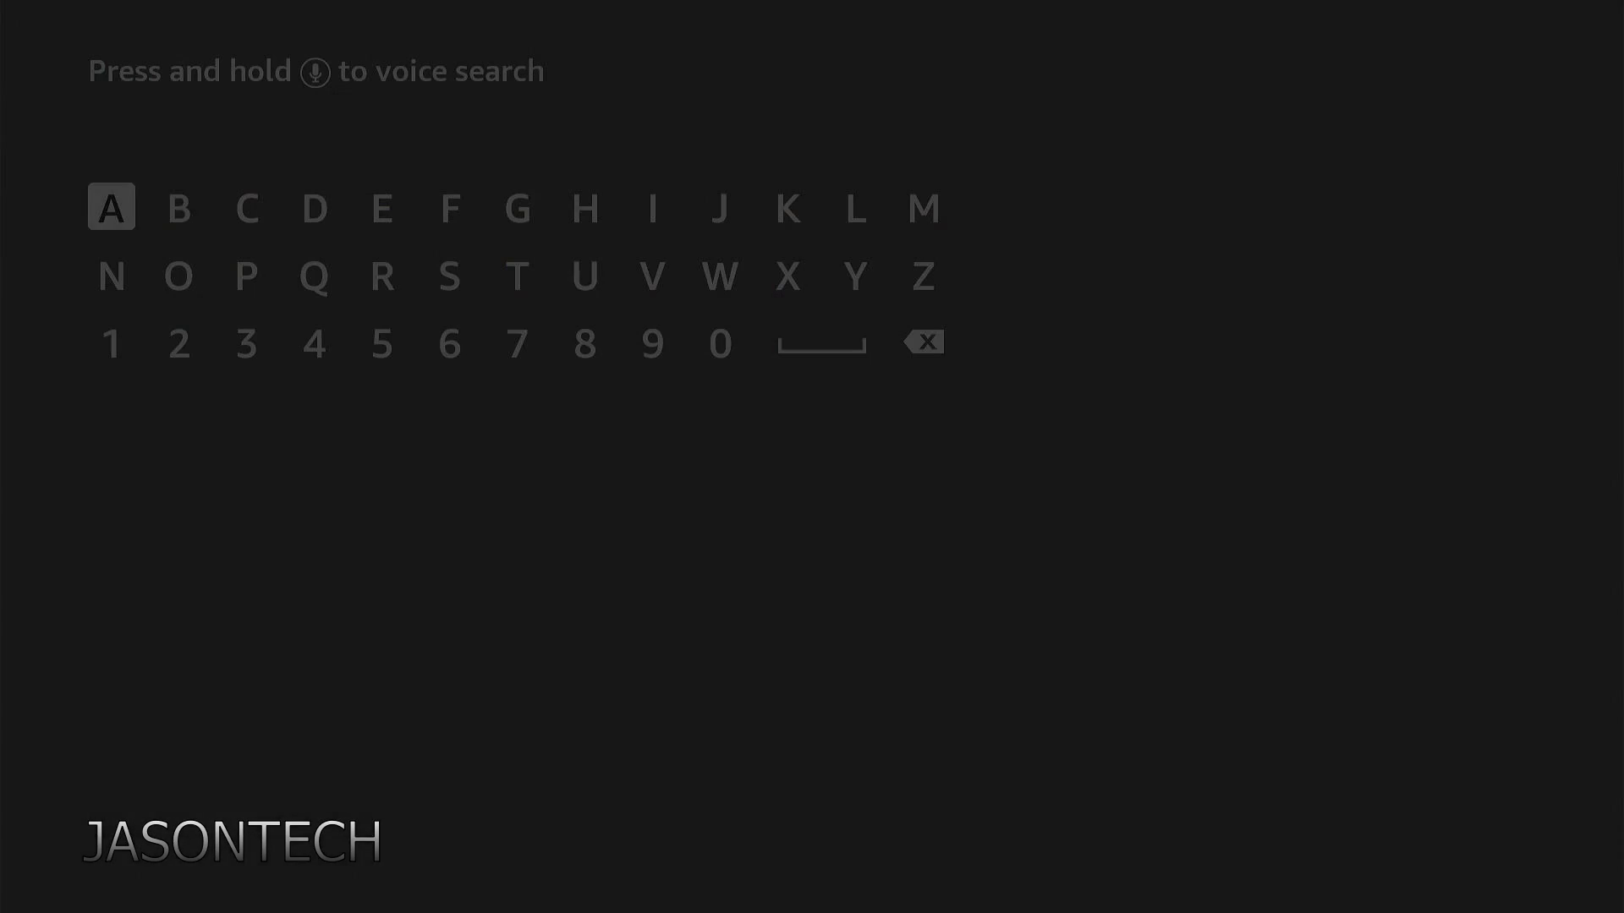
# Enter "VL" as the search text.
pyautogui.press('Down')
pyautogui.press('Left')
pyautogui.press('Left')
pyautogui.press('Left')
pyautogui.press('Left')
pyautogui.press('Left')
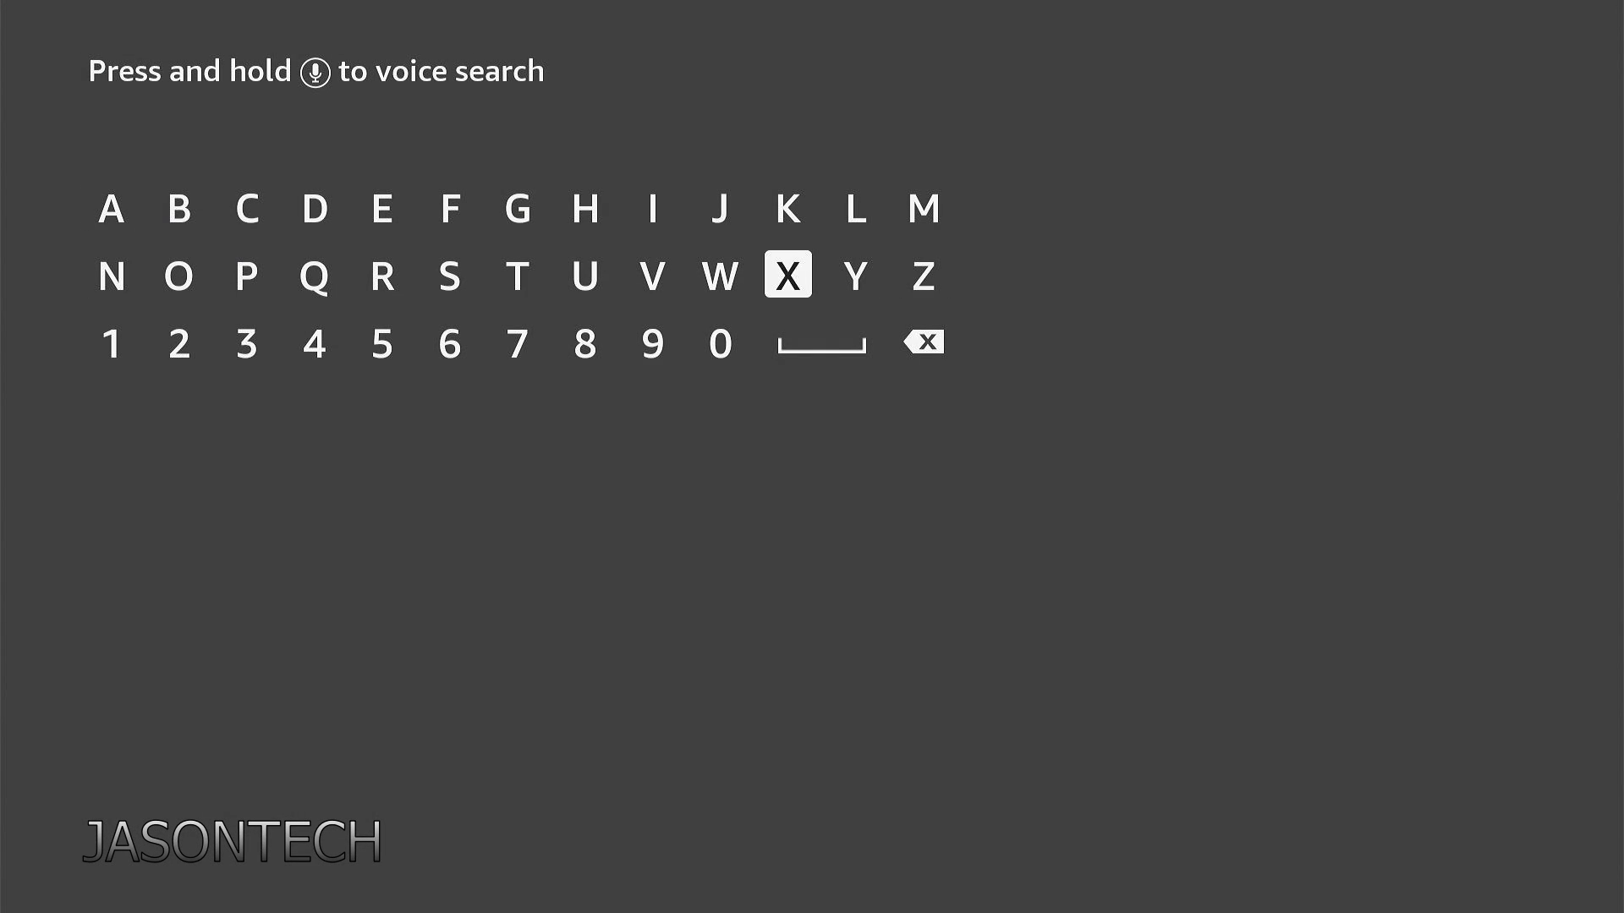
pyautogui.press('Return')
pyautogui.press('Right')
pyautogui.press('Right')
pyautogui.press('Right')
pyautogui.press('Up')
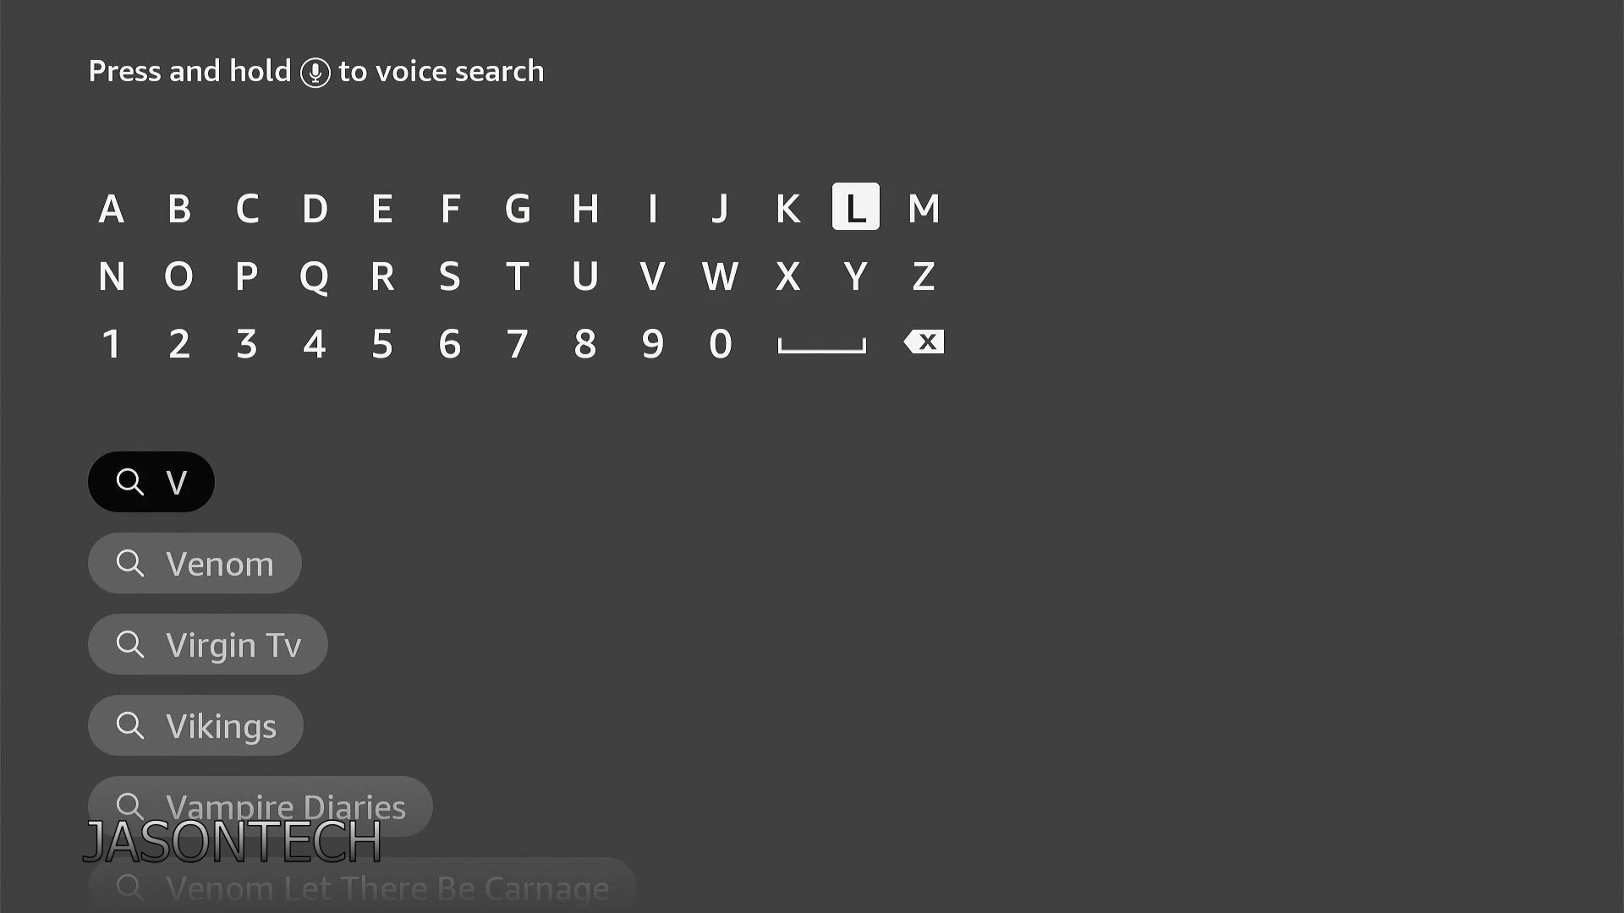
pyautogui.press('Return')
# Choose the Vlc Player search suggestion and open the VLC for Fire app from the Apps & Games results.
pyautogui.press('Down')
pyautogui.press('Down')
pyautogui.press('Down')
pyautogui.press('Down')
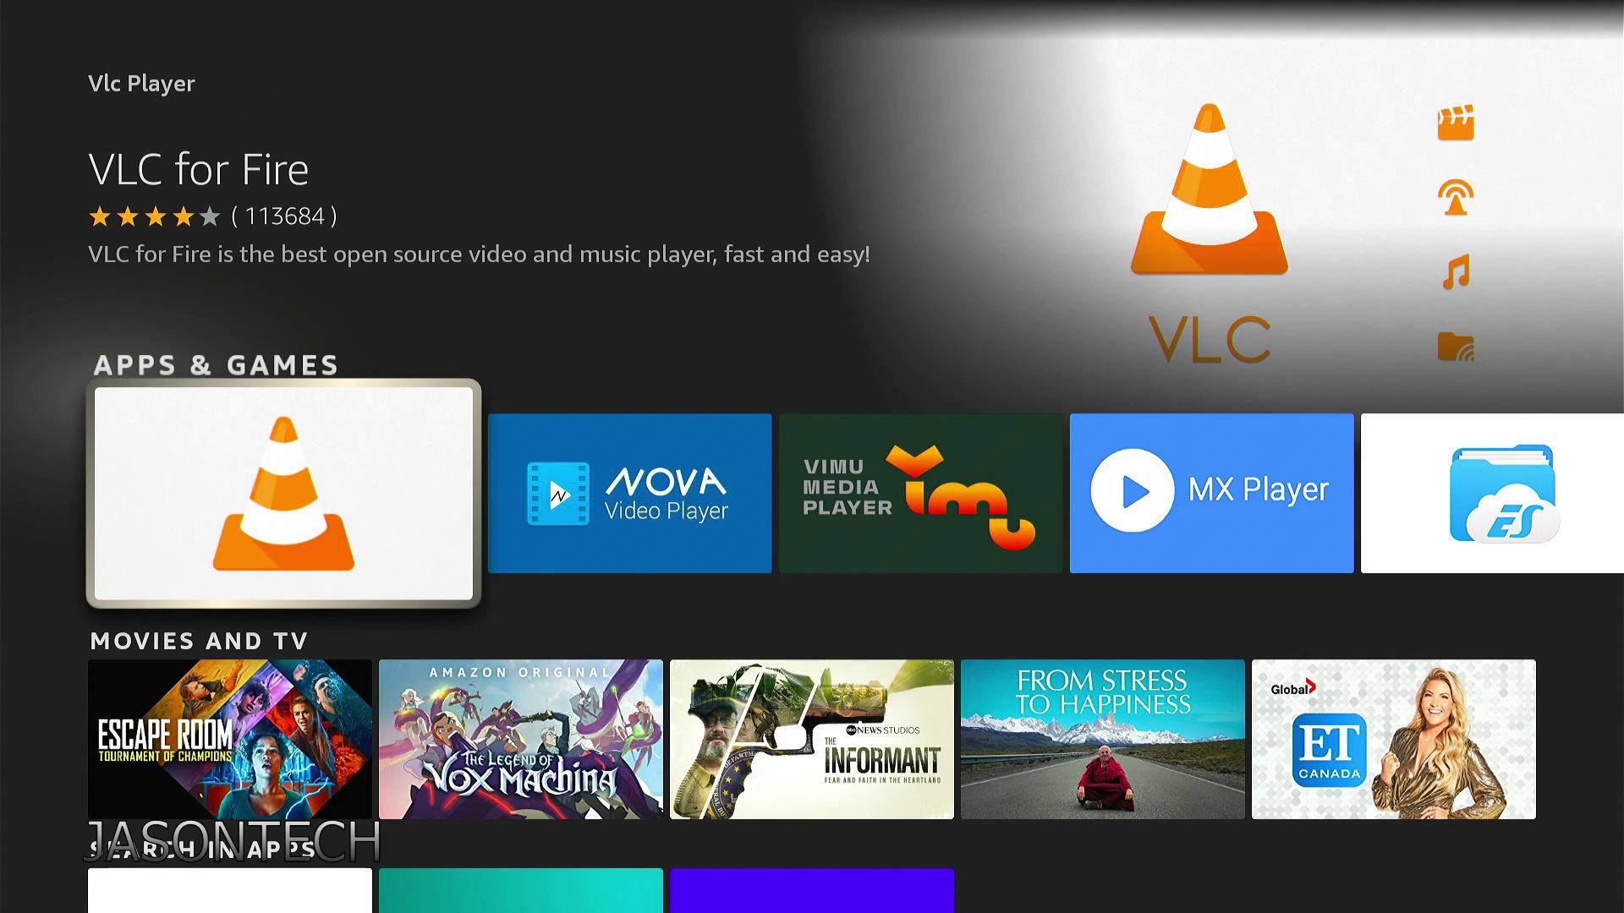
pyautogui.press('Return')
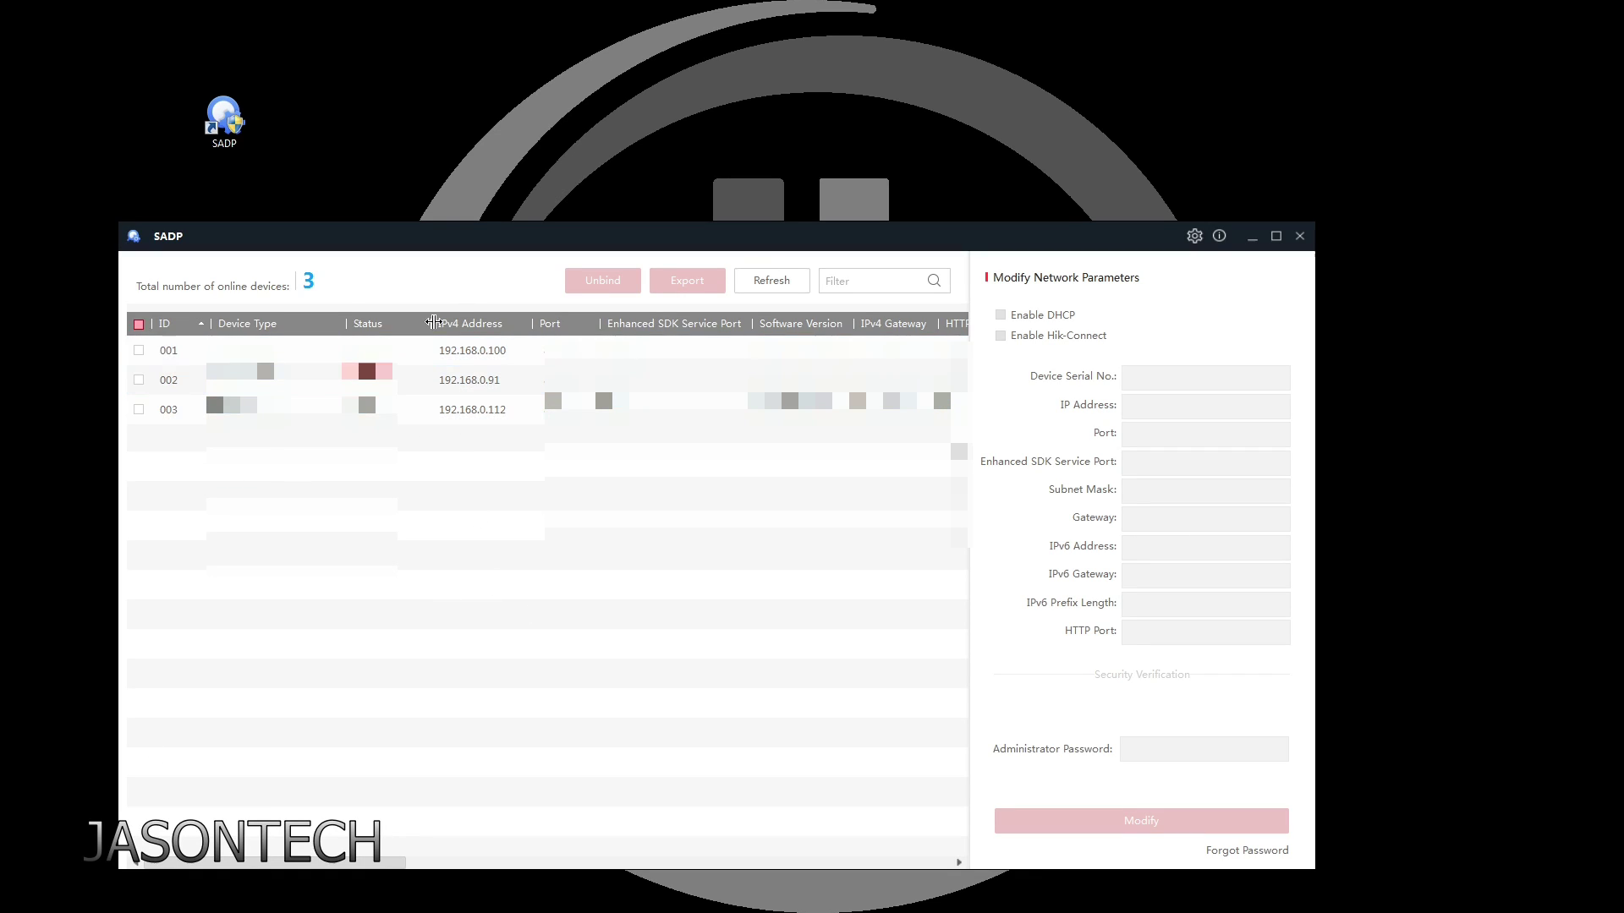
# Examine the IPv4 addresses of devices 003 and 002 in the SADP online device list.
pyautogui.click(479, 421)
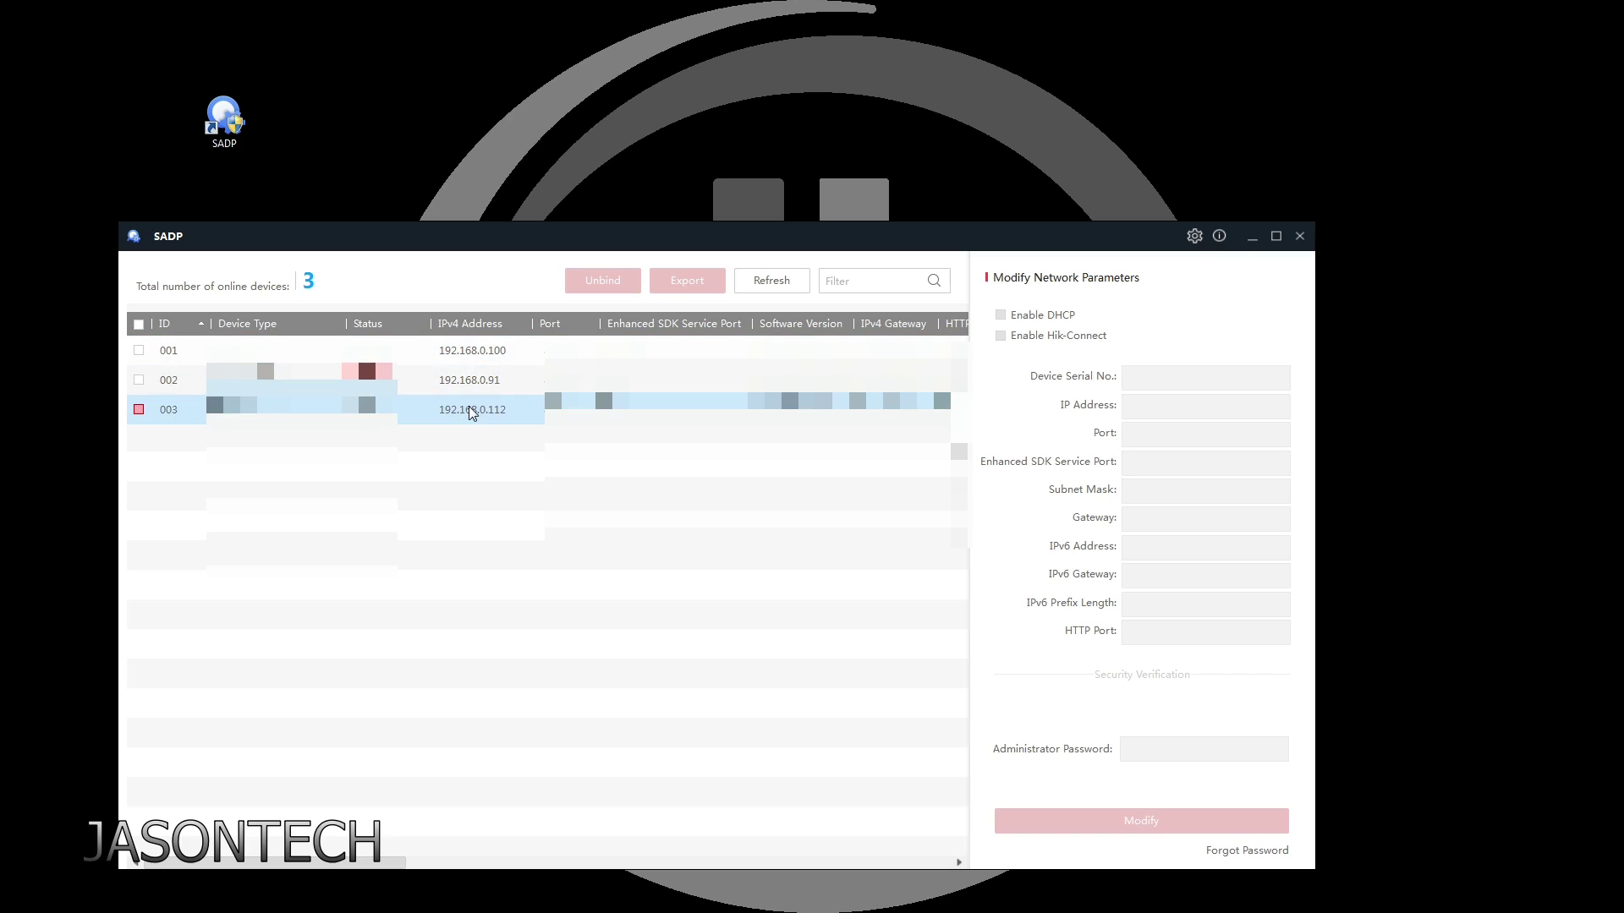
pyautogui.click(469, 406)
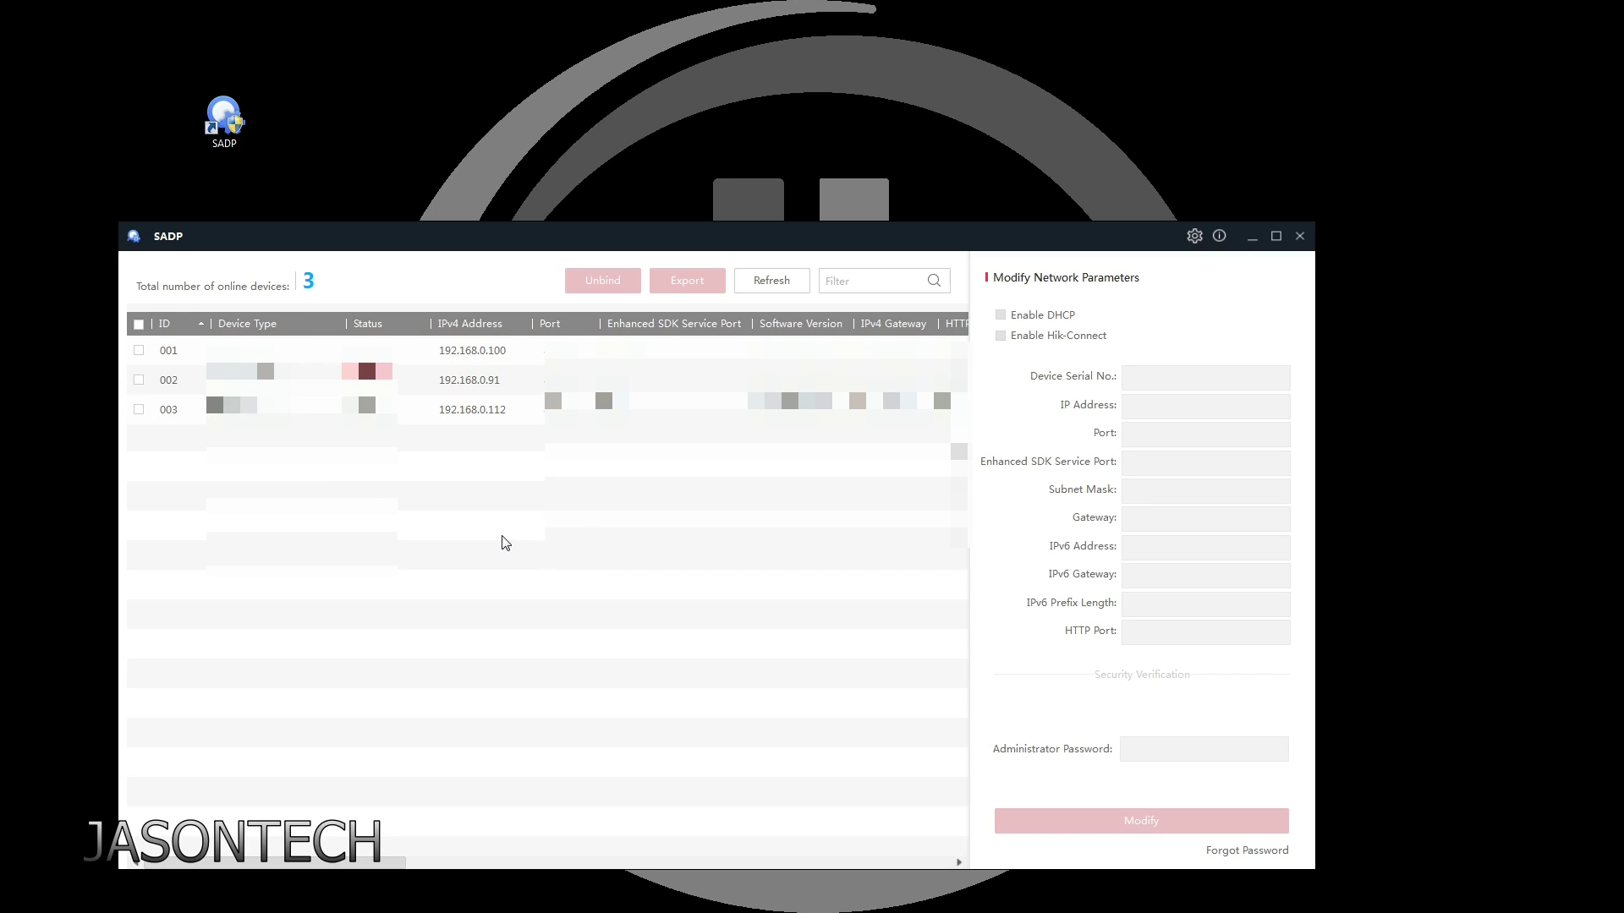
pyautogui.click(460, 372)
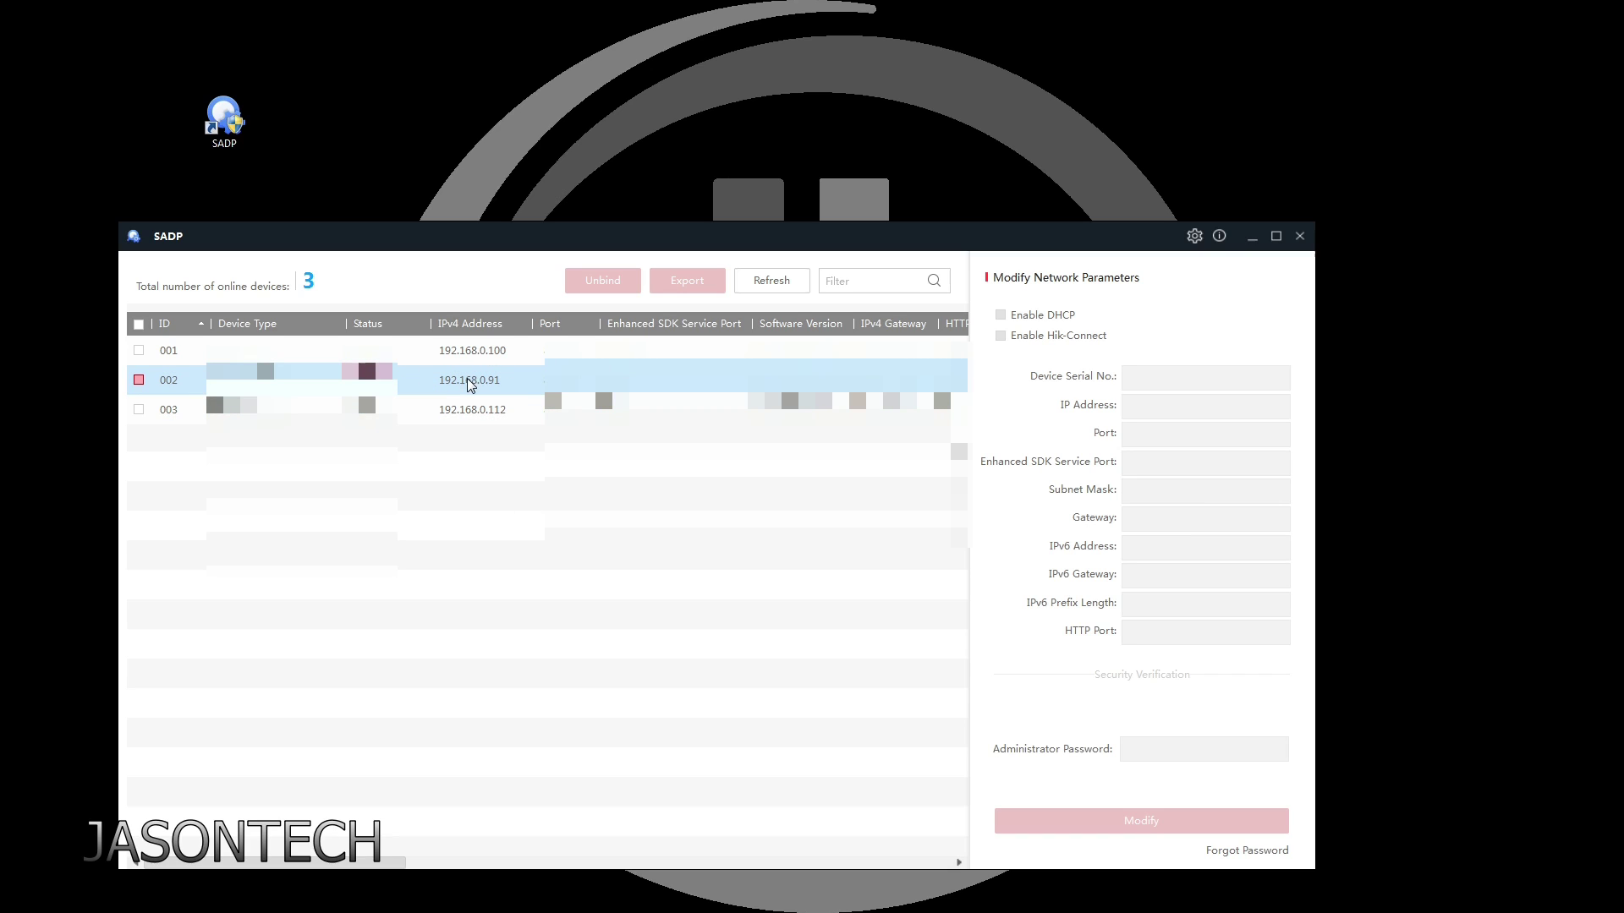
pyautogui.click(471, 383)
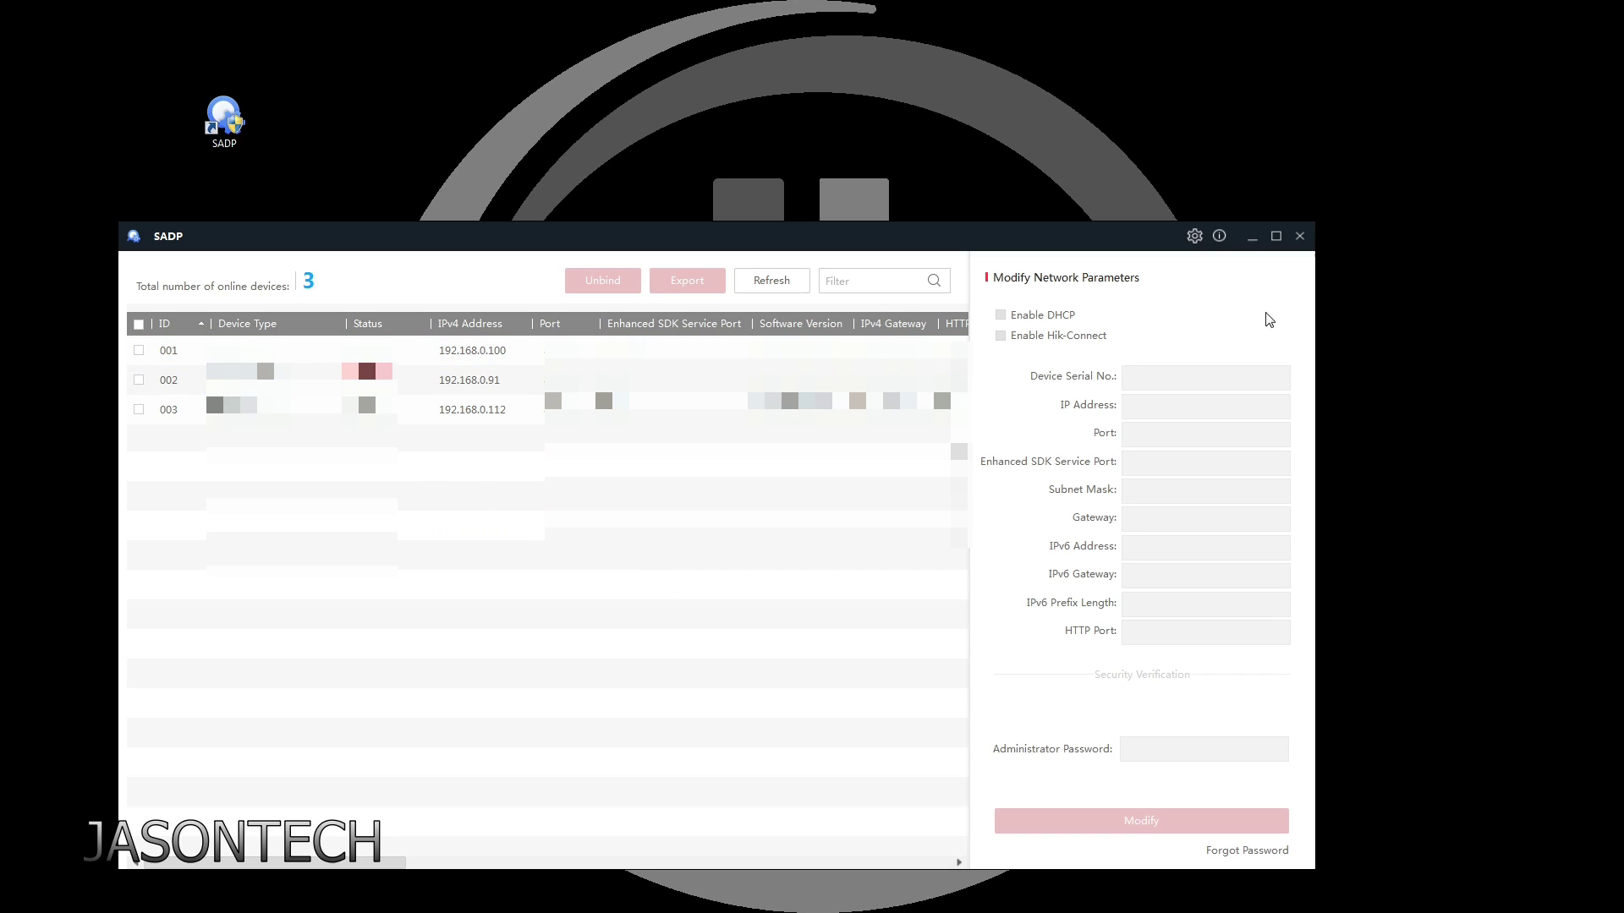
# Close SADP, confirm the exit, and switch to the Notepad document with the RTSP addresses.
pyautogui.click(1300, 236)
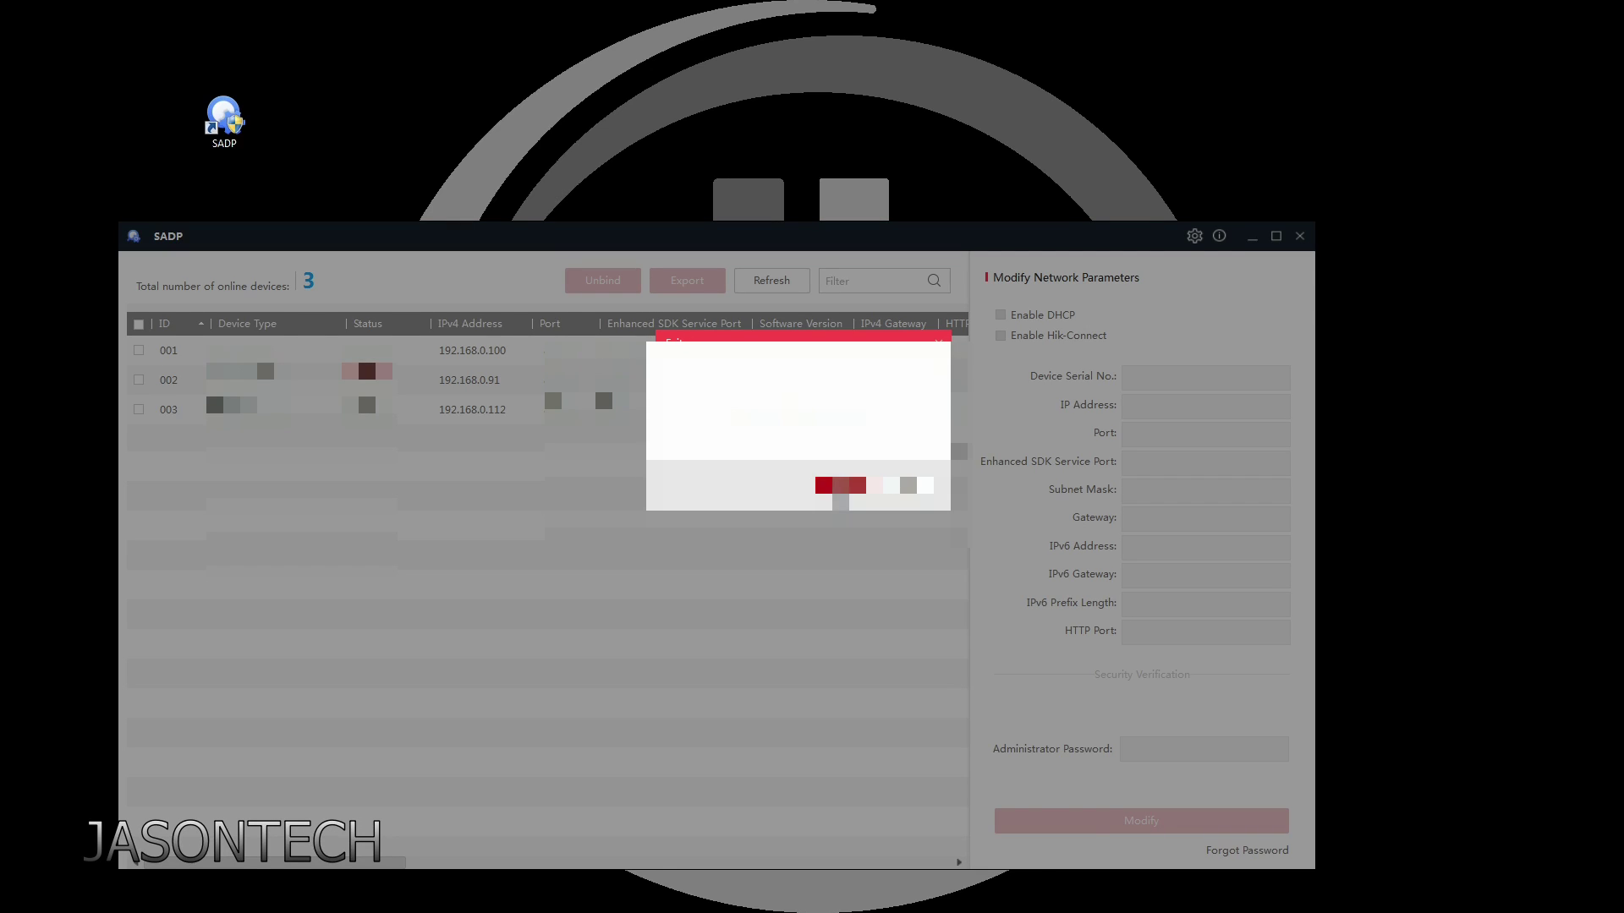
pyautogui.click(839, 485)
pyautogui.hotkey('alt', 'Tab')
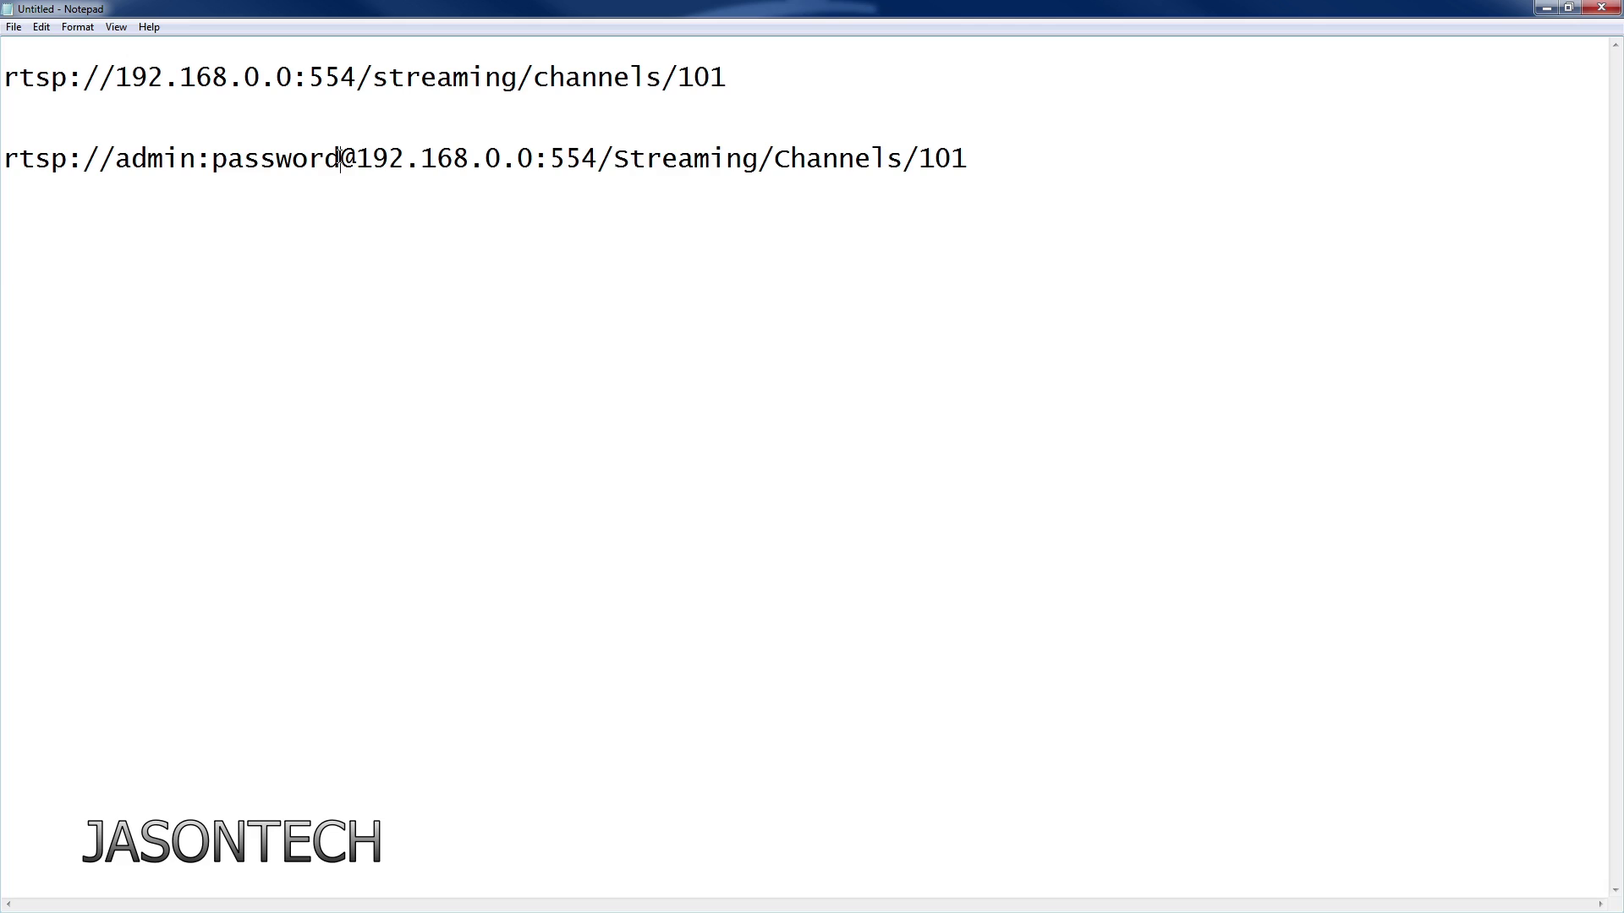
# Clear the password part of the second RTSP address, between "admin:" and "@", and retype the password there.
pyautogui.press('BackSpace')
pyautogui.press('BackSpace')
pyautogui.press('BackSpace')
pyautogui.press('BackSpace')
pyautogui.press('BackSpace')
pyautogui.press('BackSpace')
pyautogui.press('BackSpace')
pyautogui.press('BackSpace')
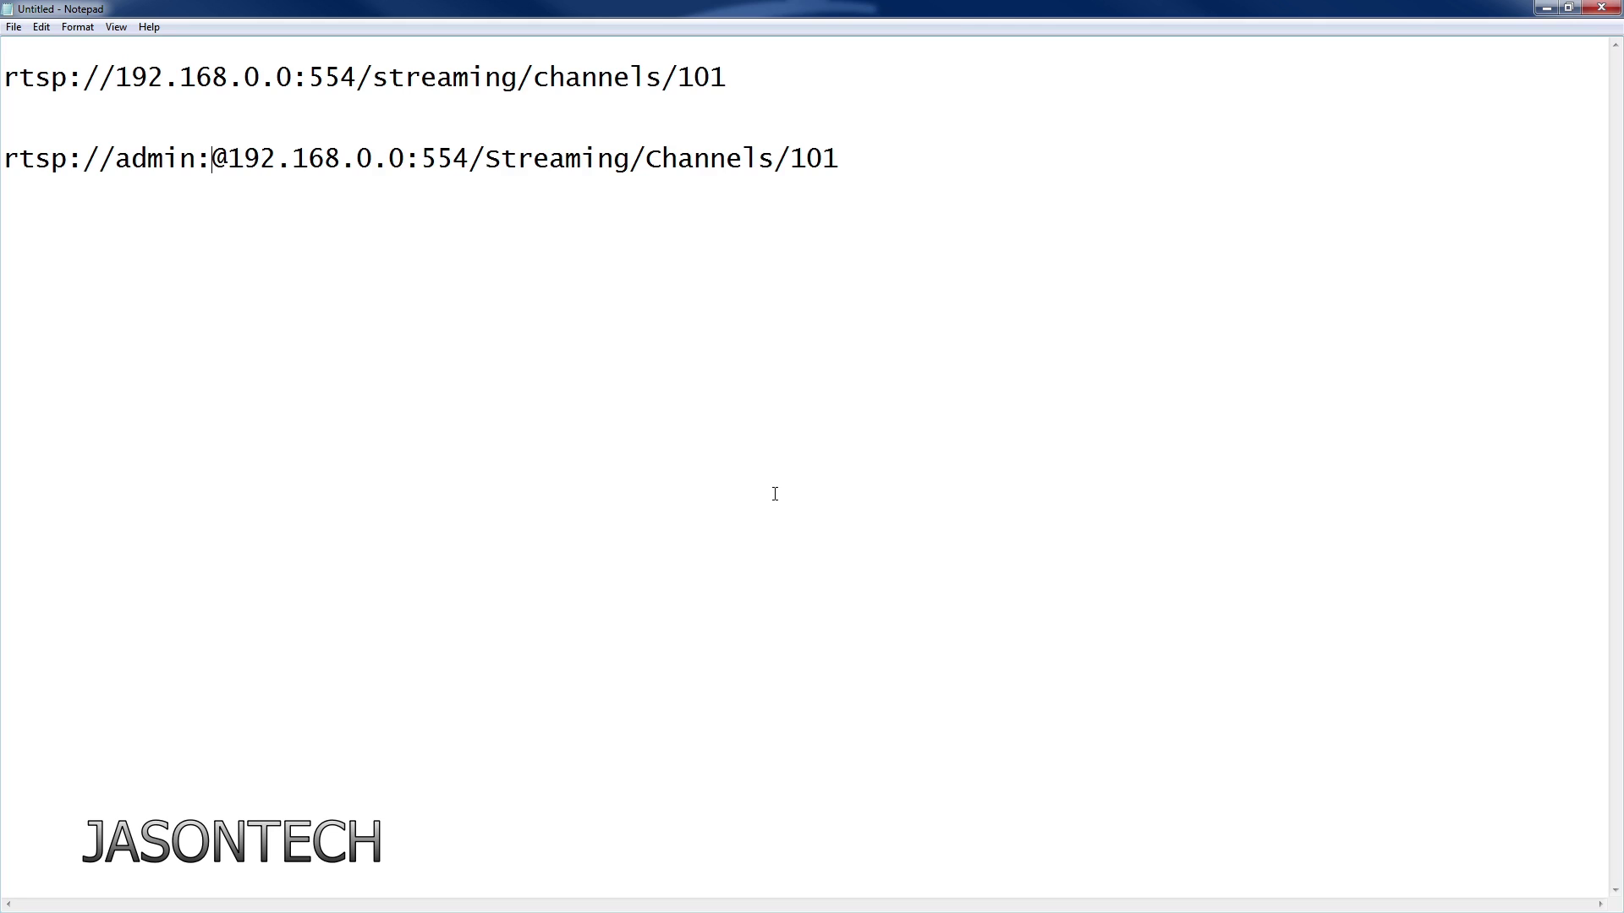
pyautogui.write('passwor')
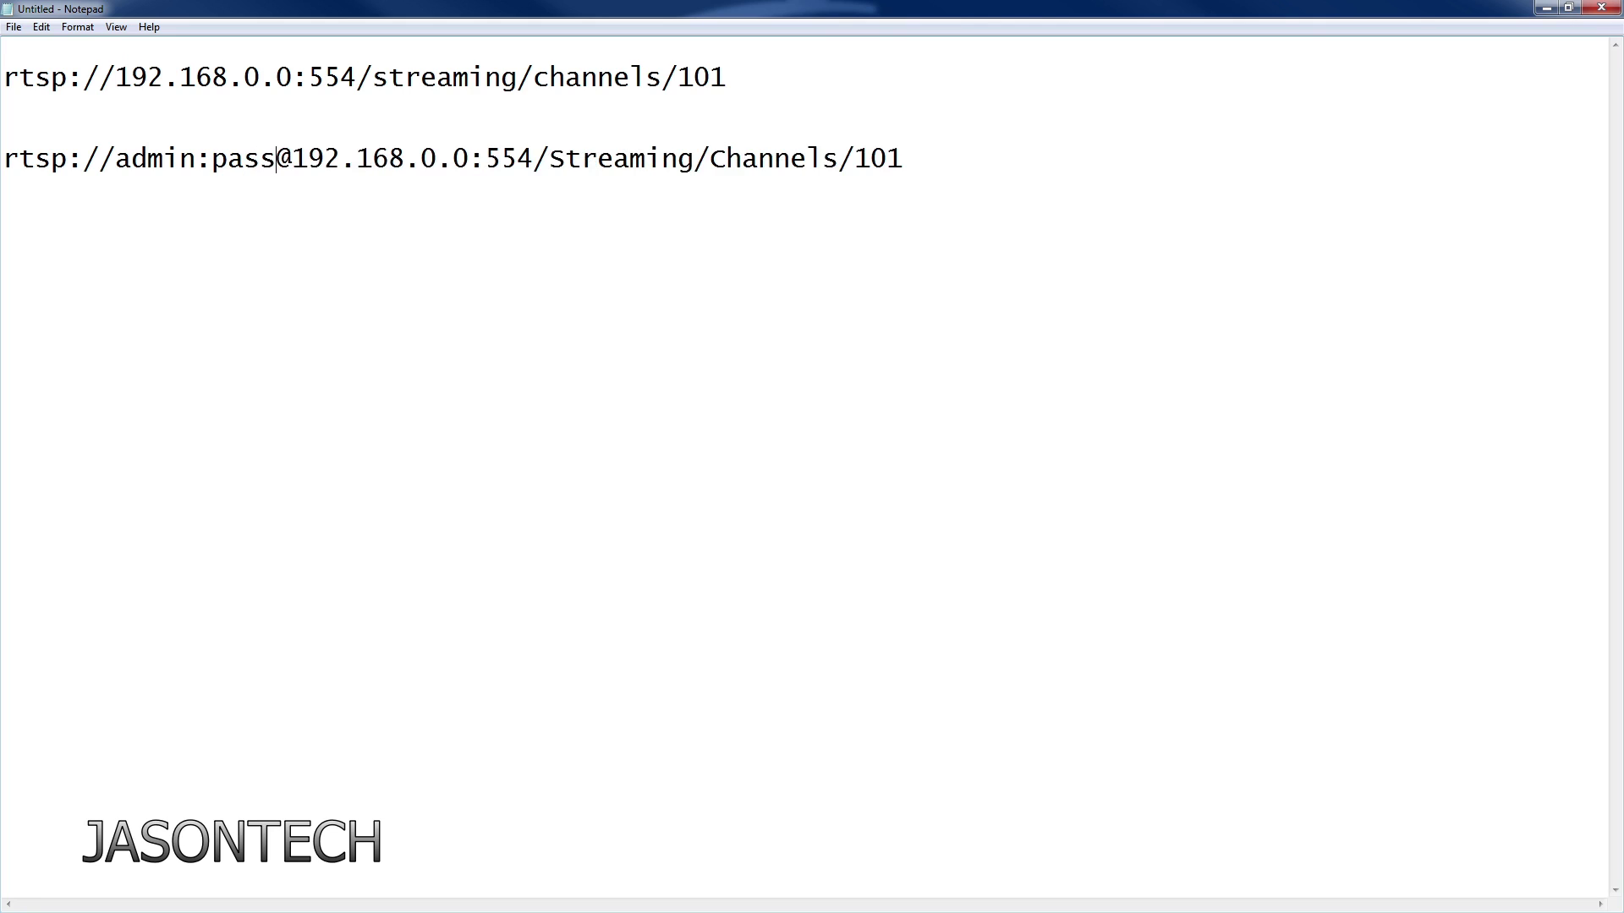
pyautogui.write('d')
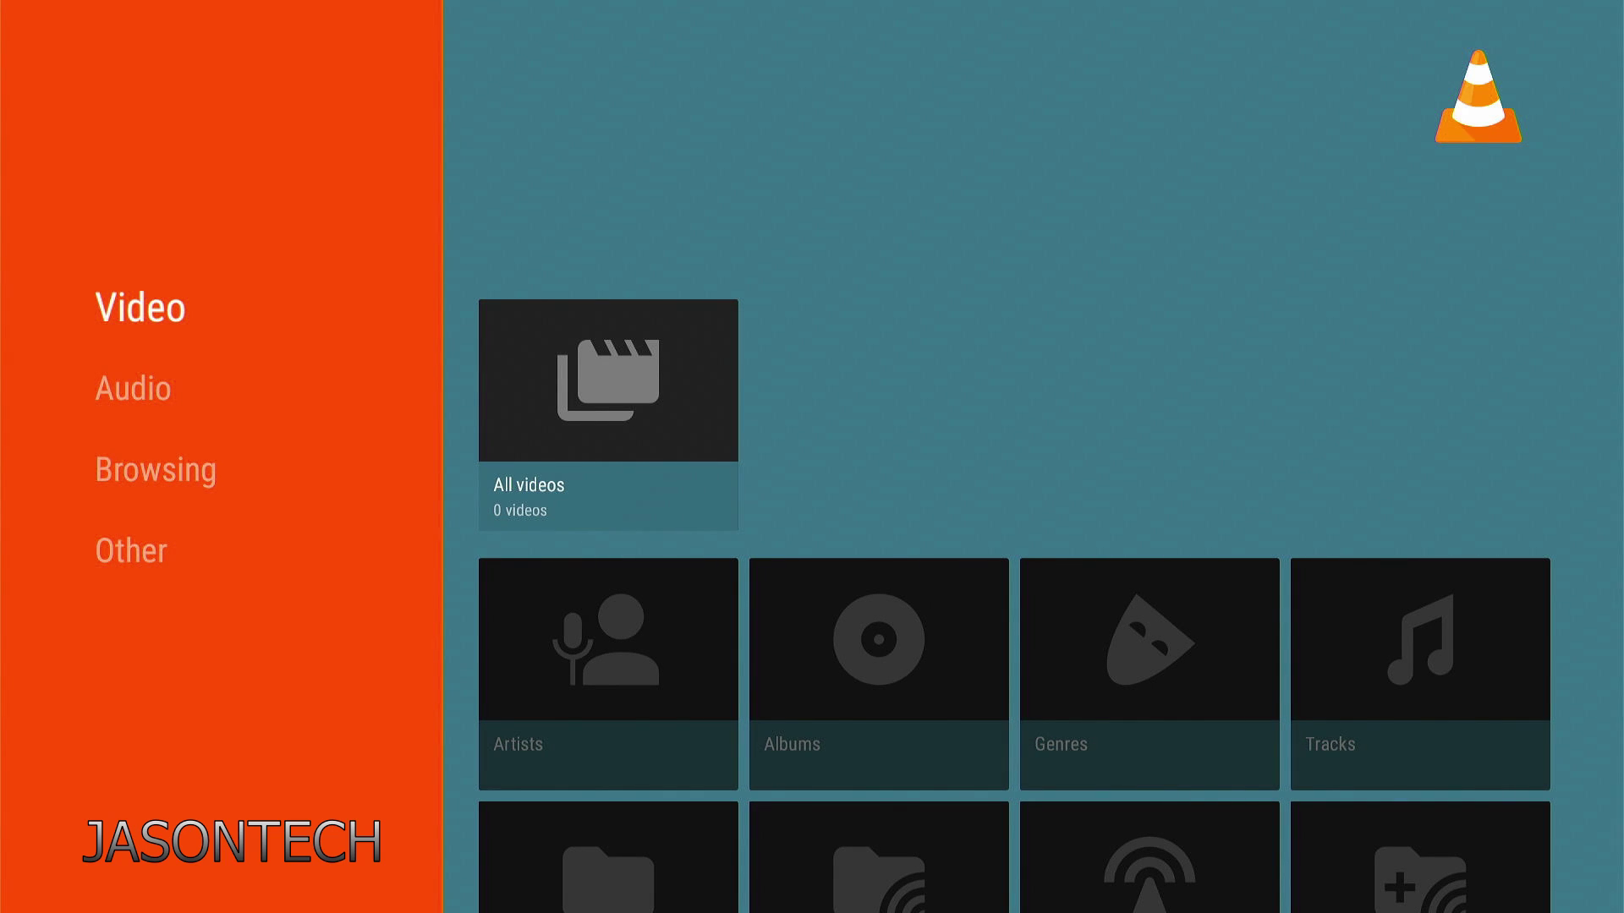
# Switch to VLC on the Fire TV and open the network address entry from the Browsing section.
pyautogui.press('Right')
pyautogui.press('Down')
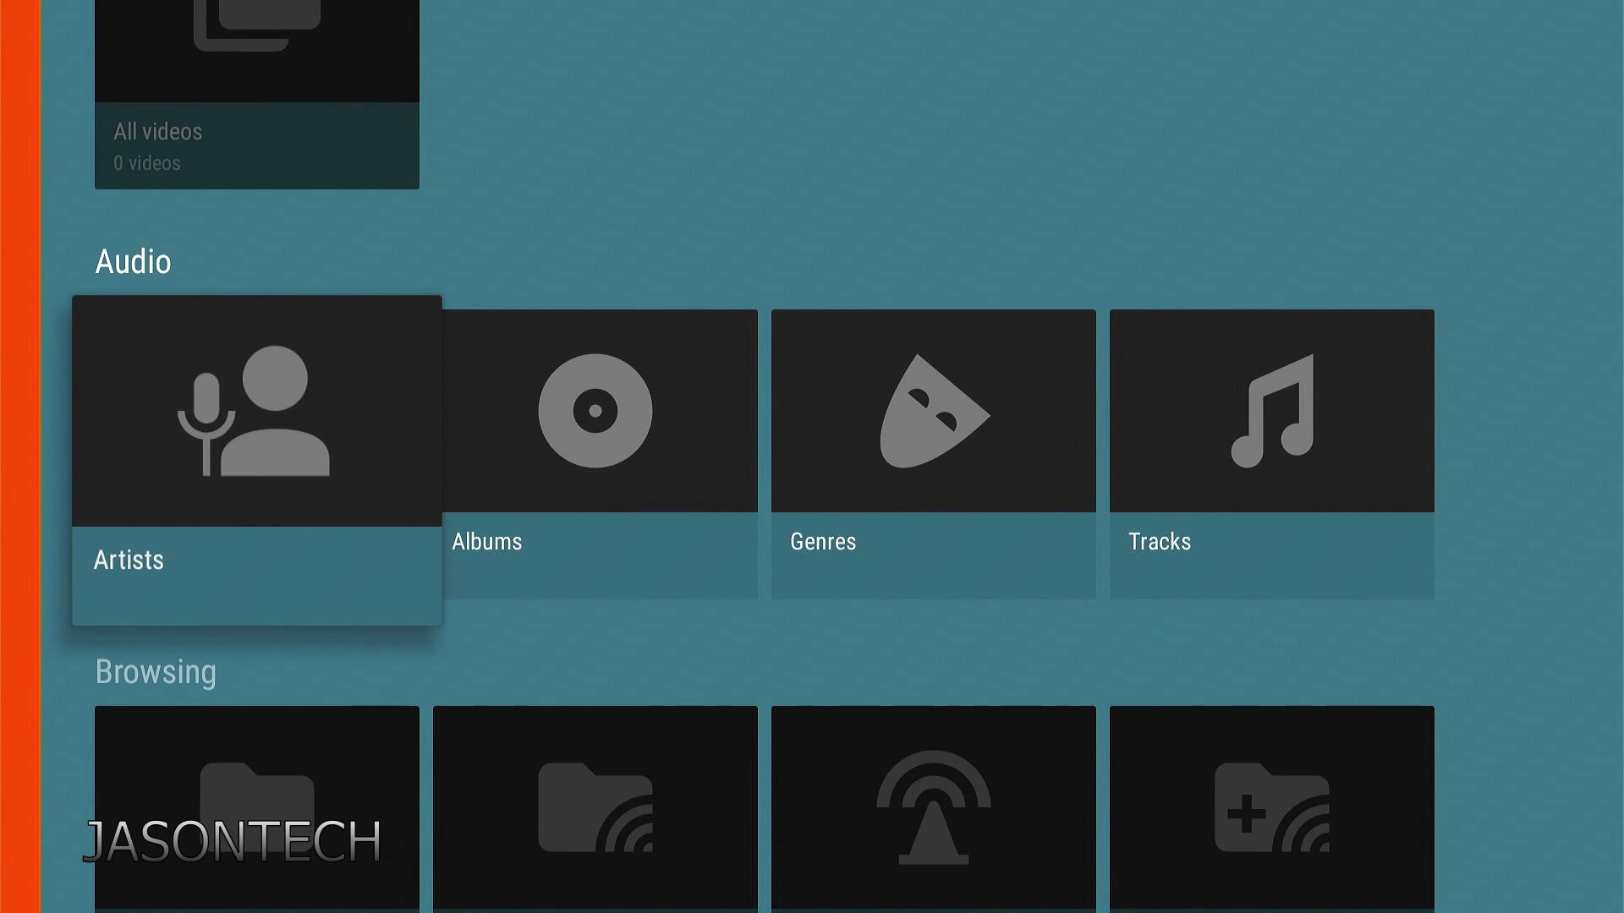
pyautogui.press('Down')
pyautogui.press('Right')
pyautogui.press('Right')
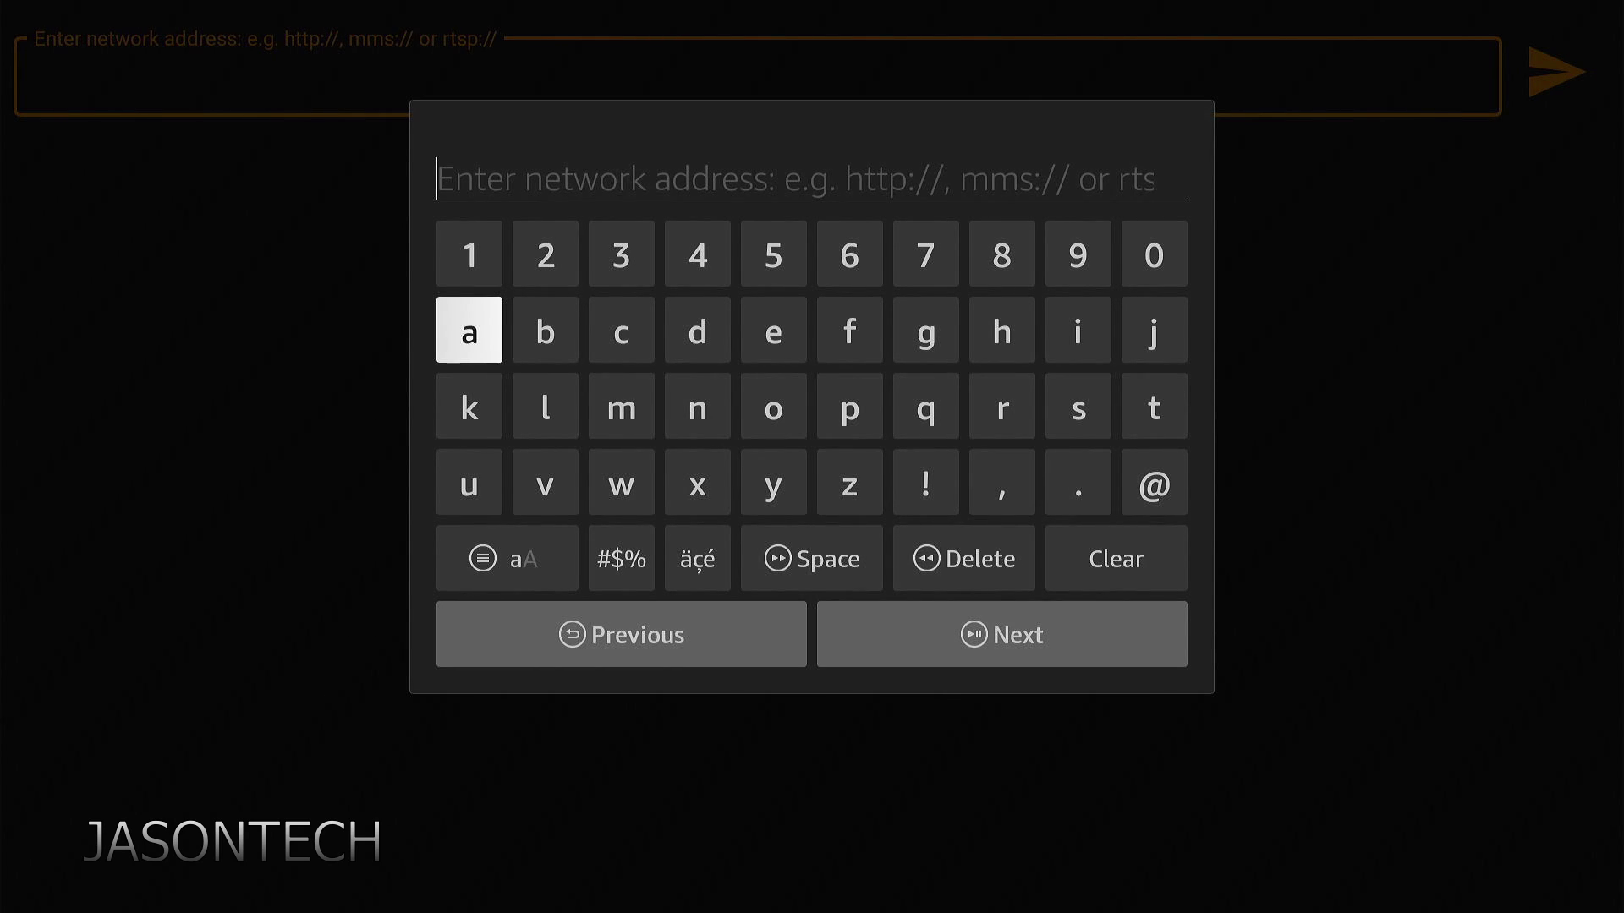
# Enter "rtsp" as the protocol in the network address.
pyautogui.press('Up')
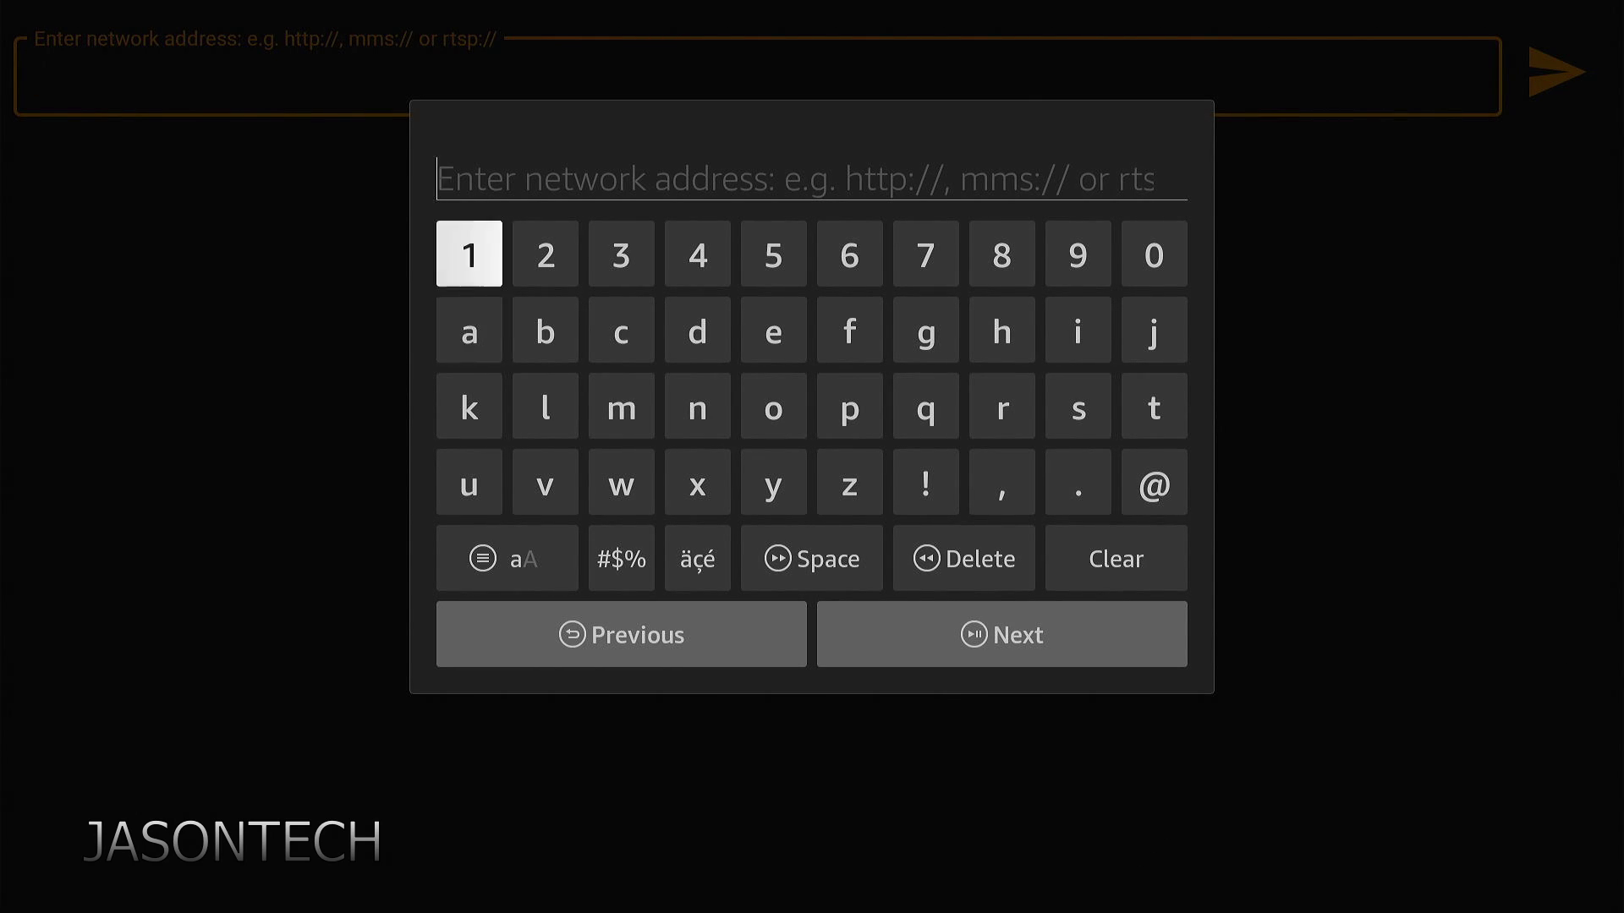
pyautogui.press('Down')
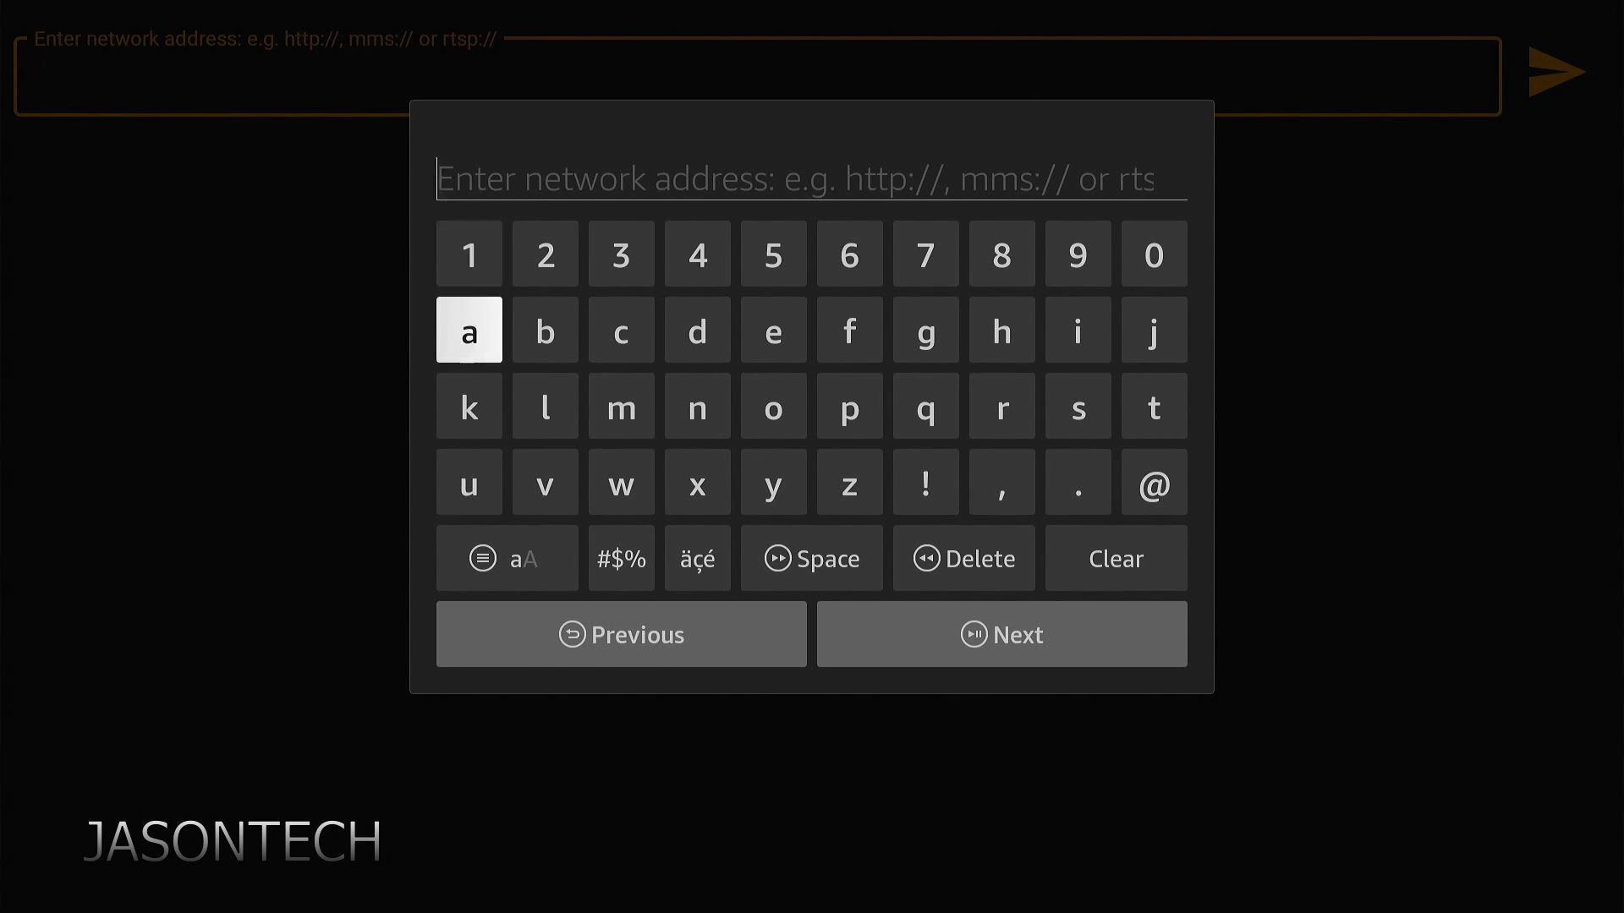
pyautogui.press('Left')
pyautogui.press('Left')
pyautogui.press('Left')
pyautogui.press('Down')
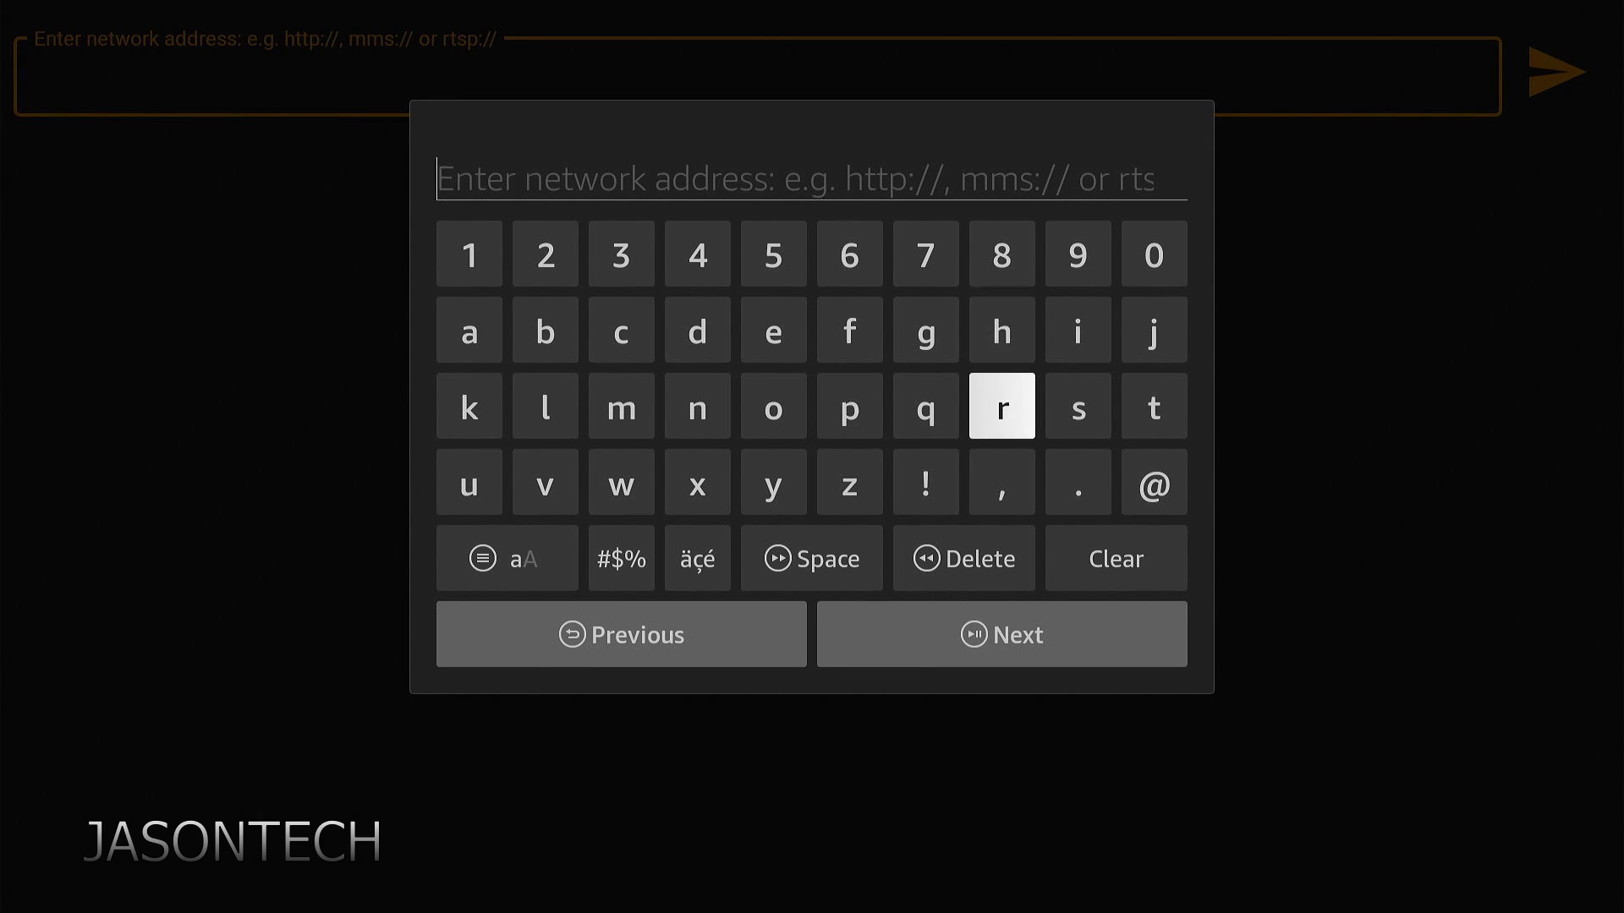
pyautogui.press('Return')
pyautogui.press('Right')
pyautogui.press('Right')
pyautogui.press('Return')
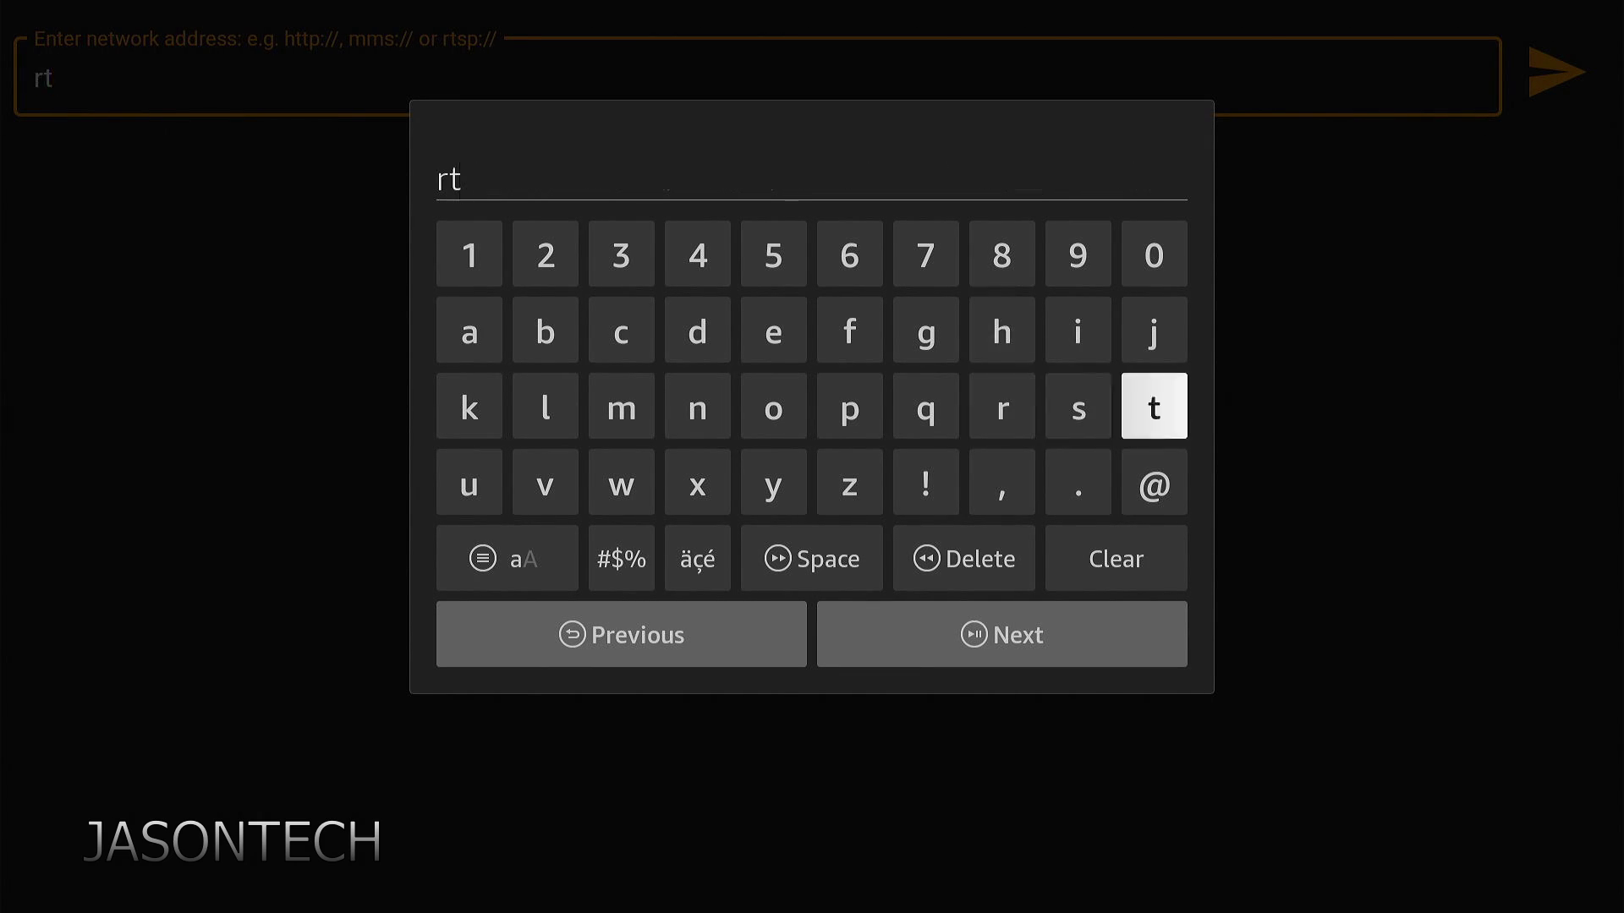
pyautogui.press('Left')
pyautogui.press('Return')
pyautogui.press('Right')
pyautogui.press('Right')
pyautogui.press('Right')
pyautogui.press('Right')
pyautogui.press('Right')
pyautogui.press('Right')
pyautogui.press('Right')
pyautogui.press('Return')
# Append "://" to the network address using the symbol characters.
pyautogui.press('Down')
pyautogui.press('Down')
pyautogui.press('Left')
pyautogui.press('Left')
pyautogui.press('Return')
pyautogui.press('Up')
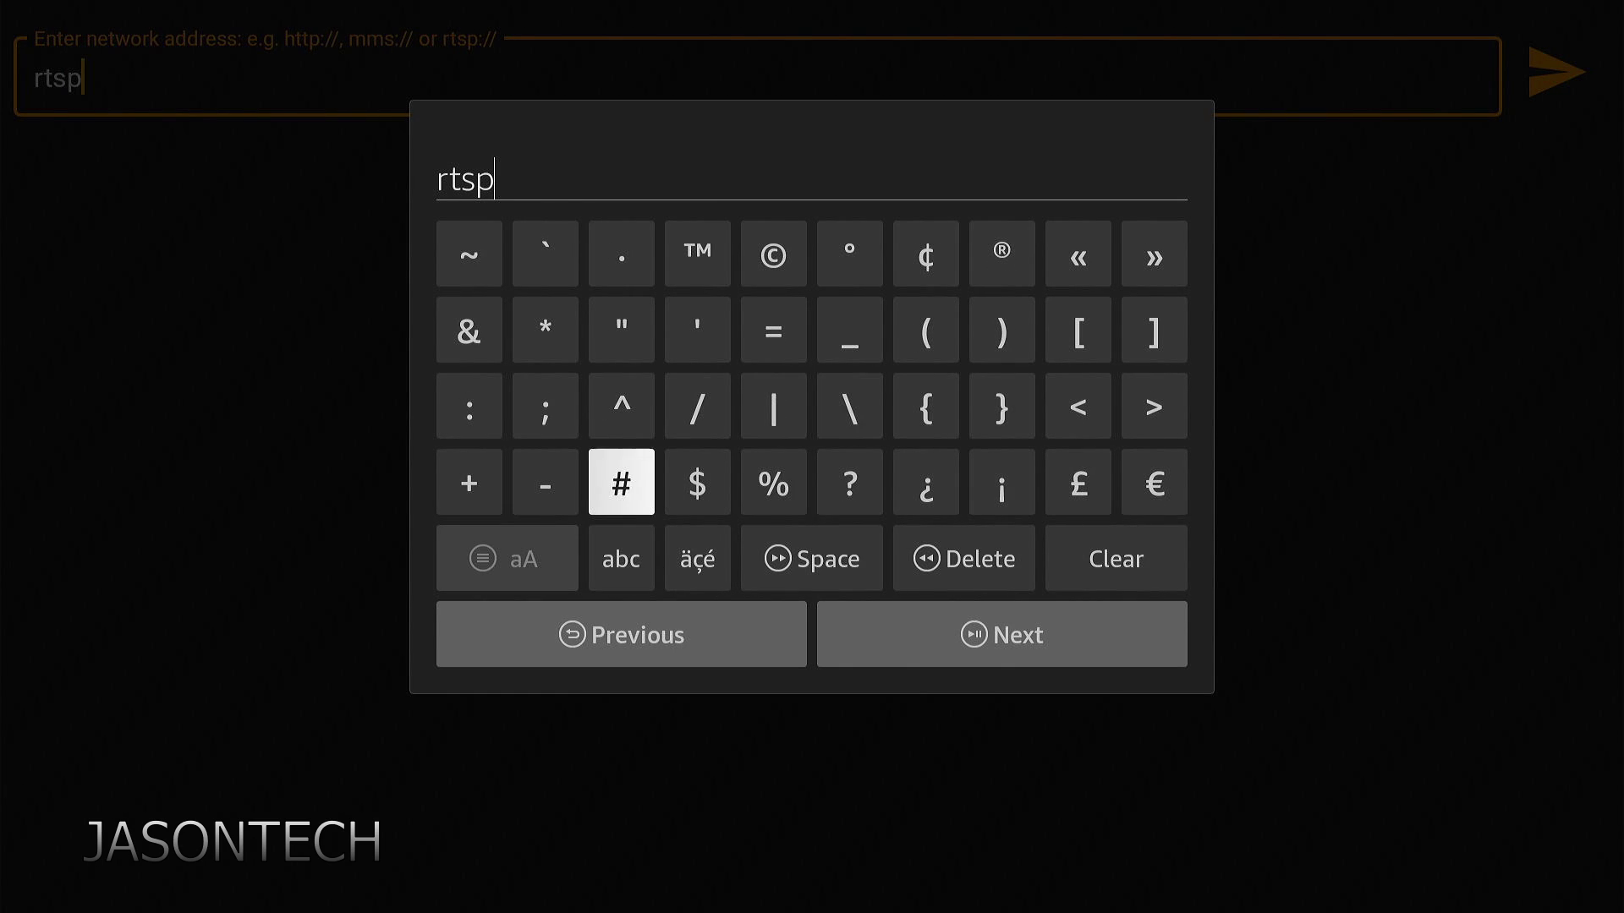
pyautogui.press('Up')
pyautogui.press('Left')
pyautogui.press('Left')
pyautogui.press('Return')
pyautogui.press('Right')
pyautogui.press('Right')
pyautogui.press('Right')
pyautogui.press('Return')
pyautogui.press('Return')
pyautogui.press('Down')
pyautogui.press('Down')
pyautogui.press('Left')
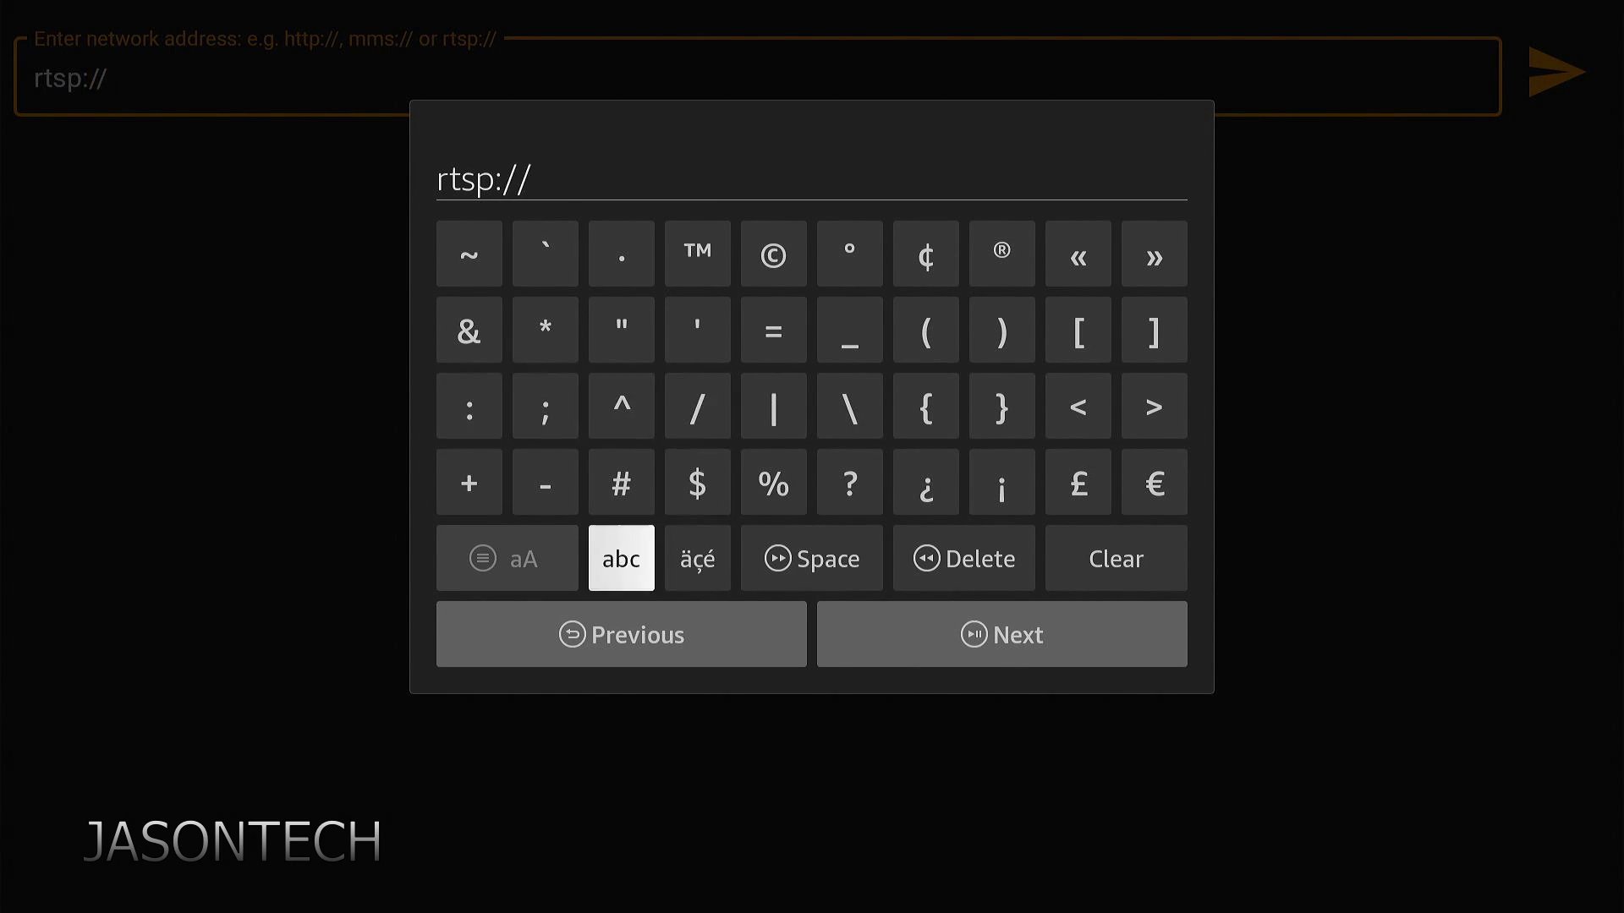
# Return to the letter and number characters and complete the network address as rtsp://192.168.0.91:554.
pyautogui.press('Return')
pyautogui.press('Up')
pyautogui.press('Up')
pyautogui.press('Up')
pyautogui.press('Up')
pyautogui.press('Left')
pyautogui.press('Left')
pyautogui.write('192')
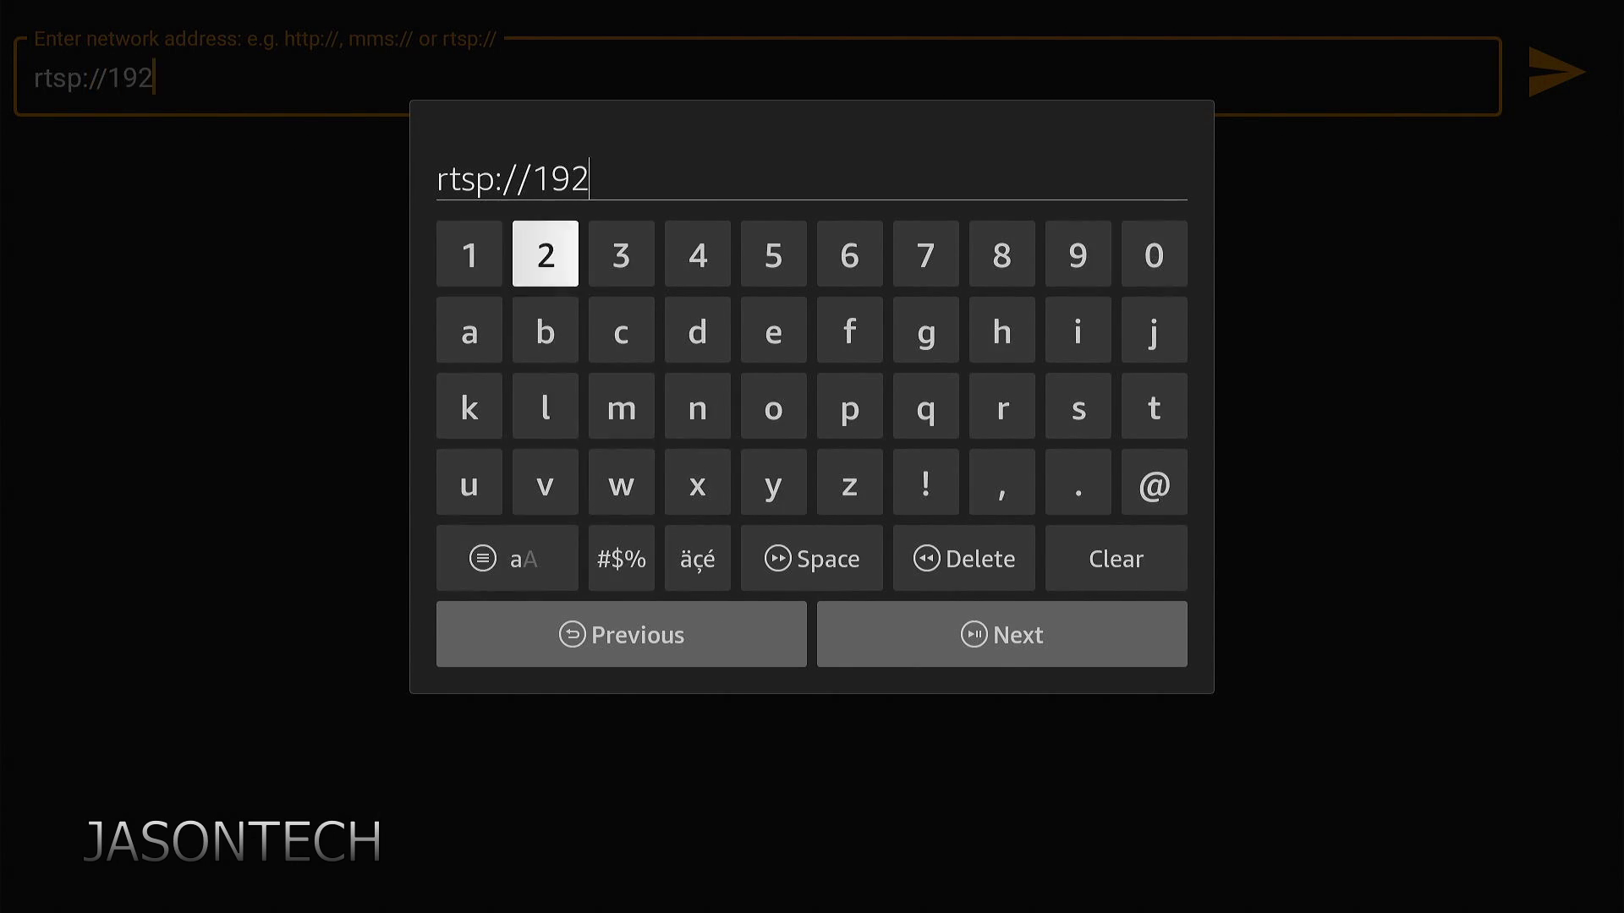
pyautogui.write('.1')
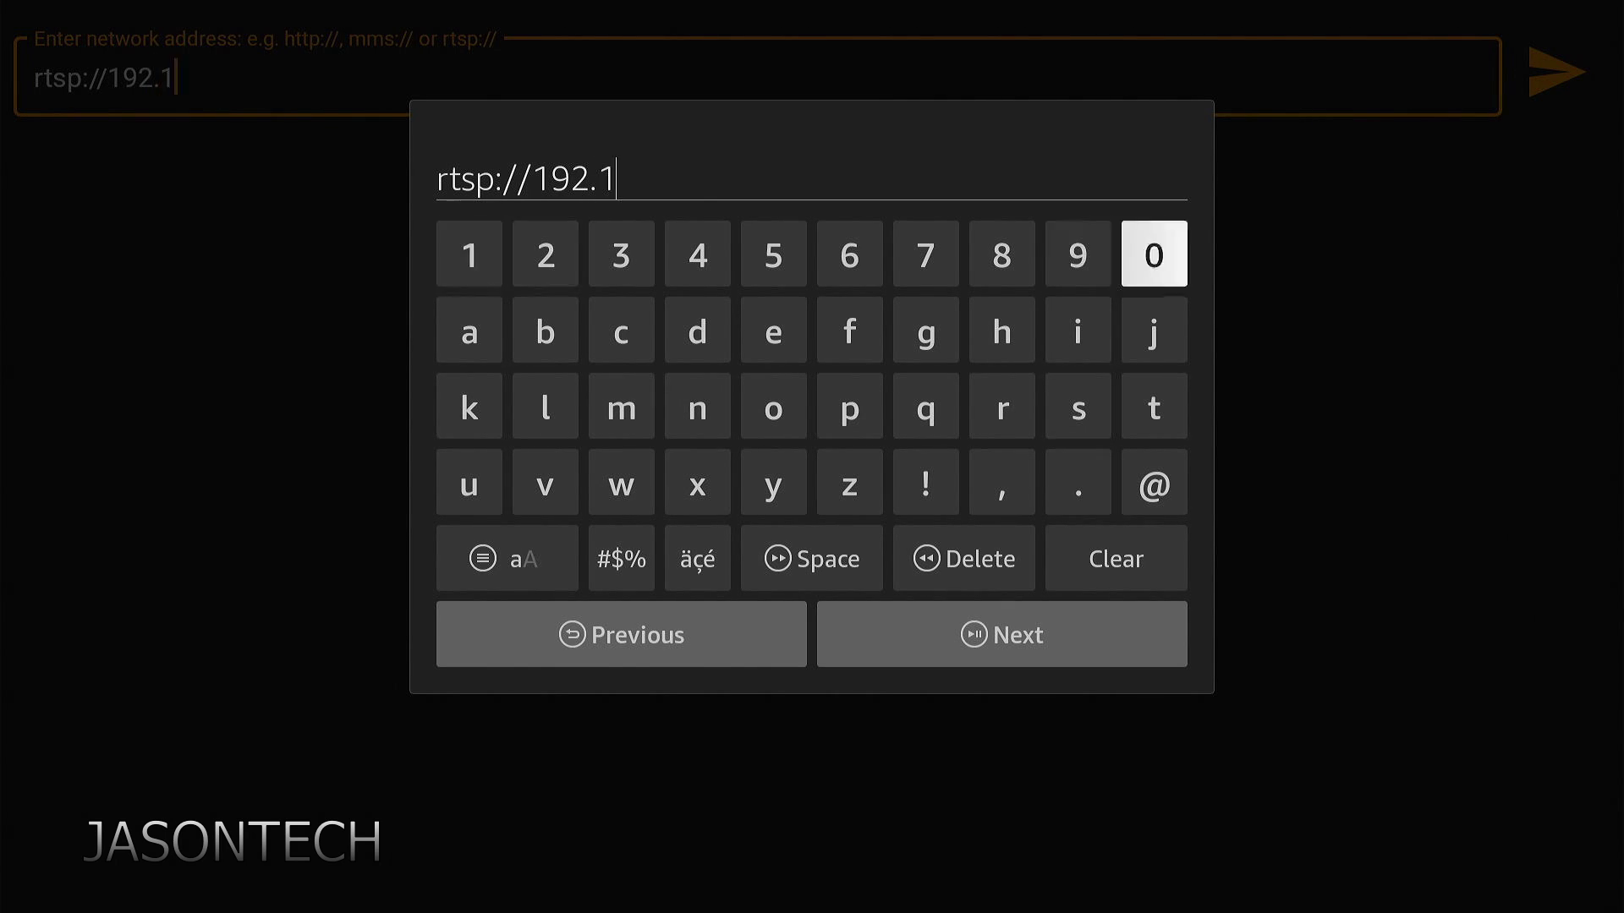
pyautogui.write('68.0.91')
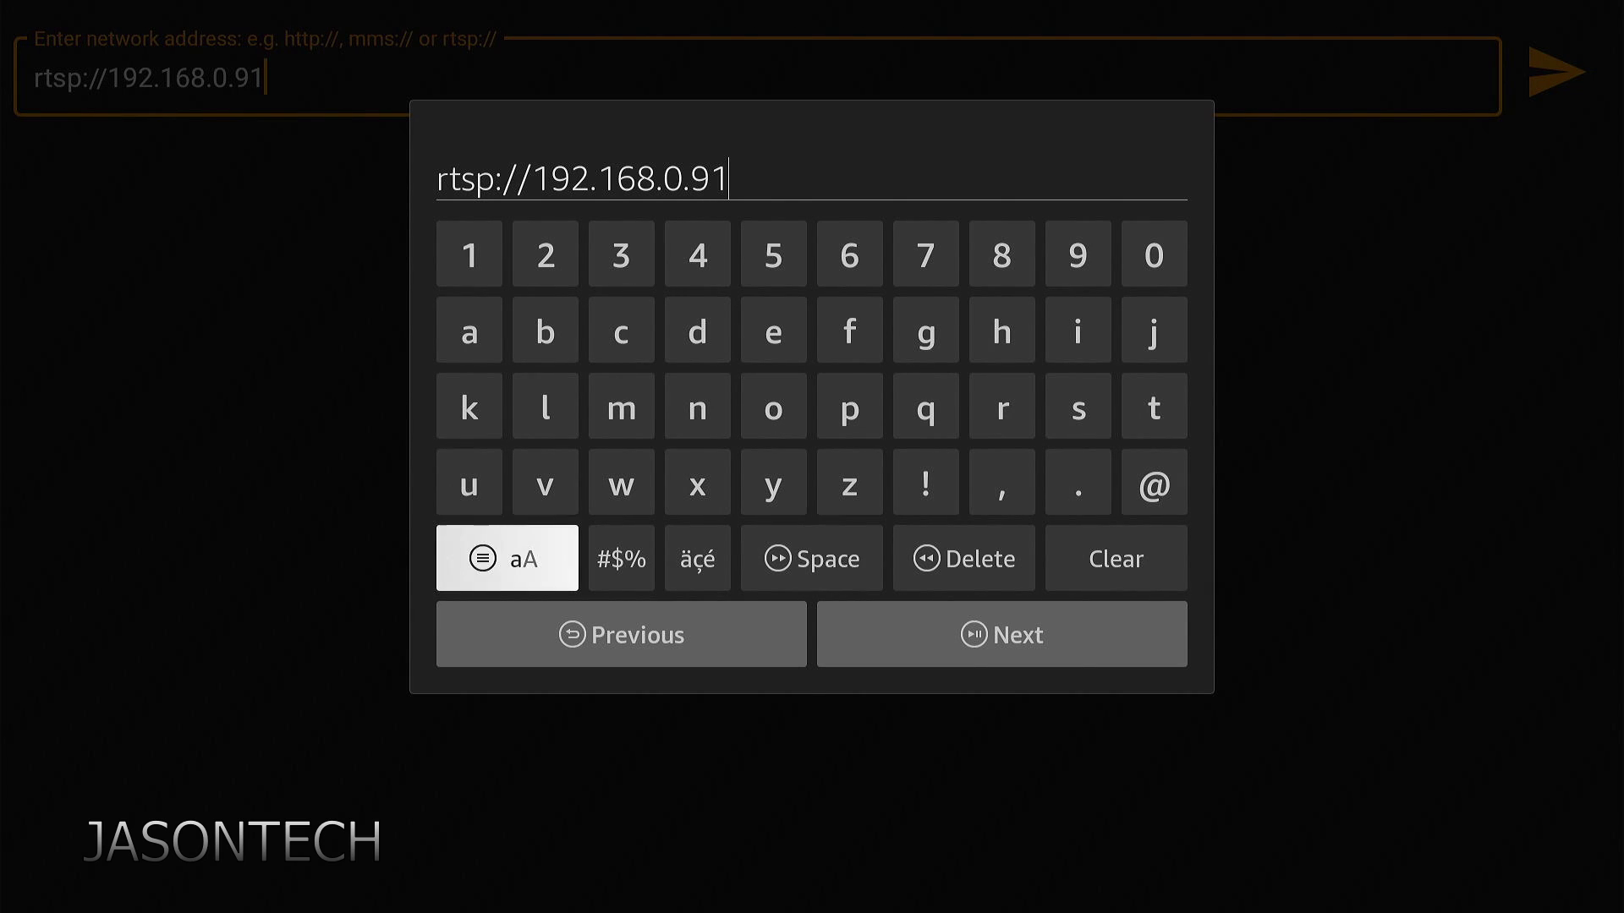
pyautogui.write(':')
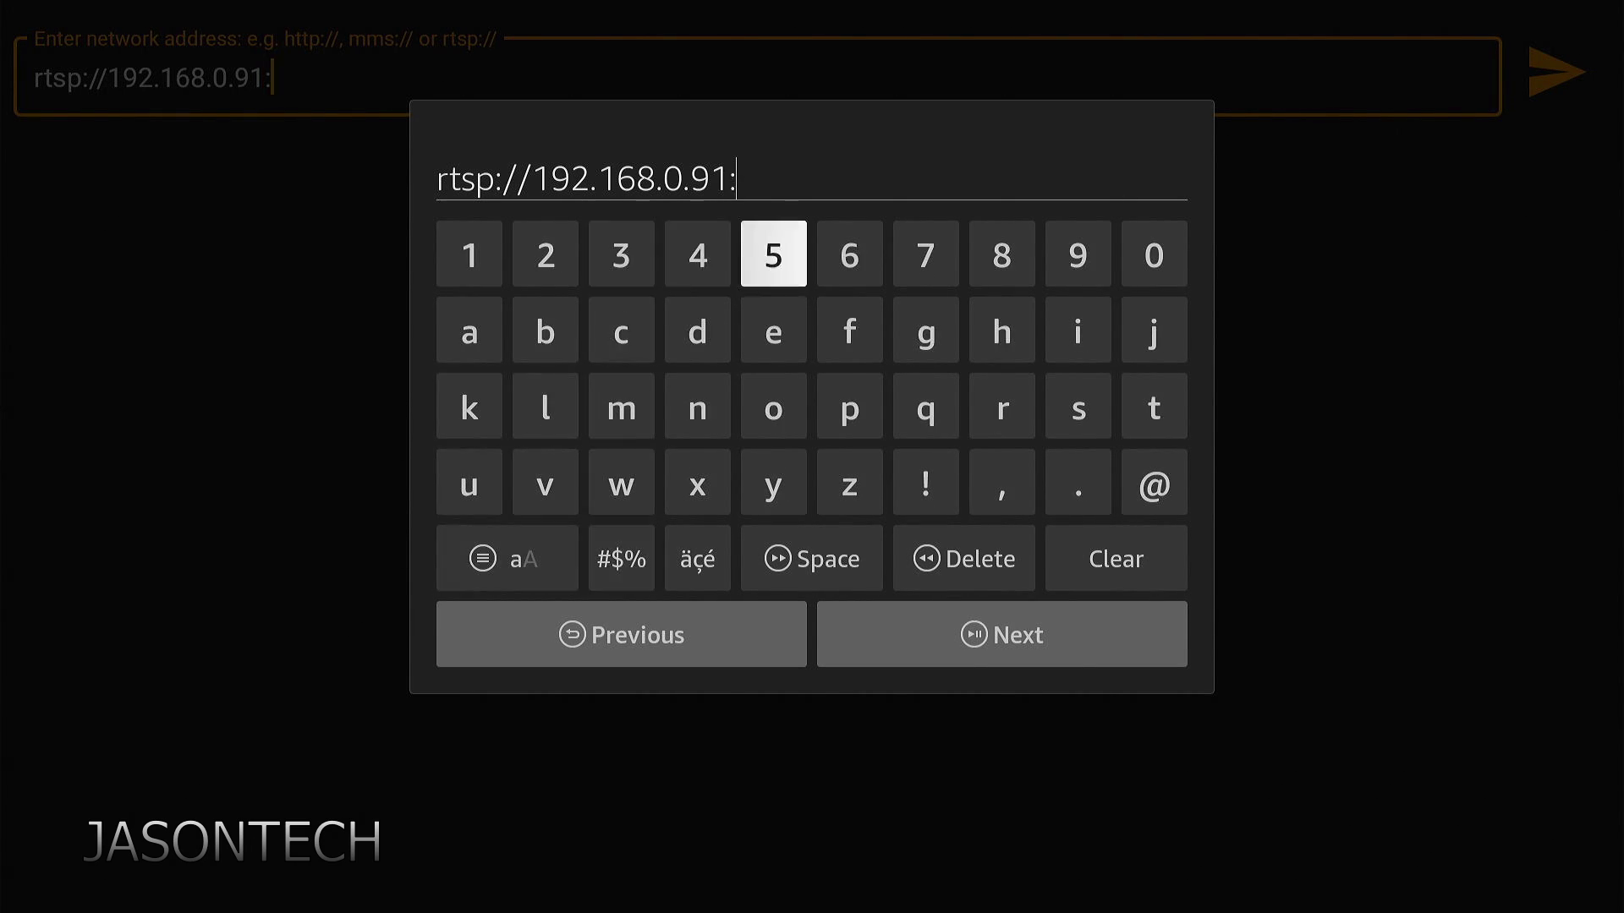
pyautogui.write('554')
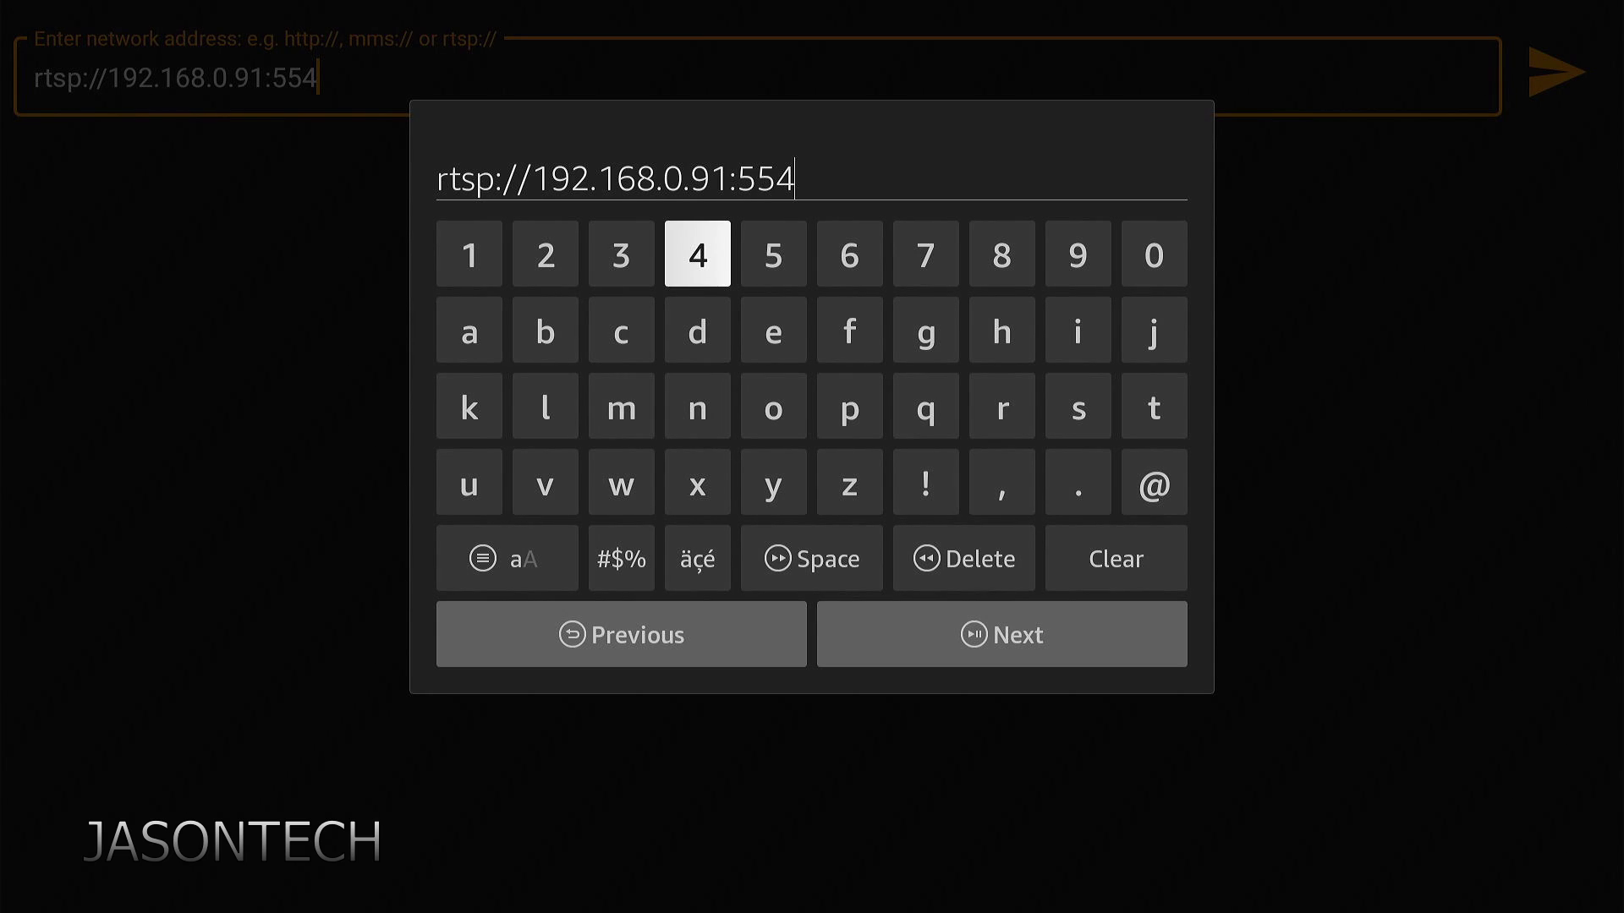
# Submit the network address to connect to the camera's stream.
pyautogui.press('Down')
pyautogui.press('Down')
pyautogui.press('Down')
pyautogui.press('Down')
pyautogui.press('Down')
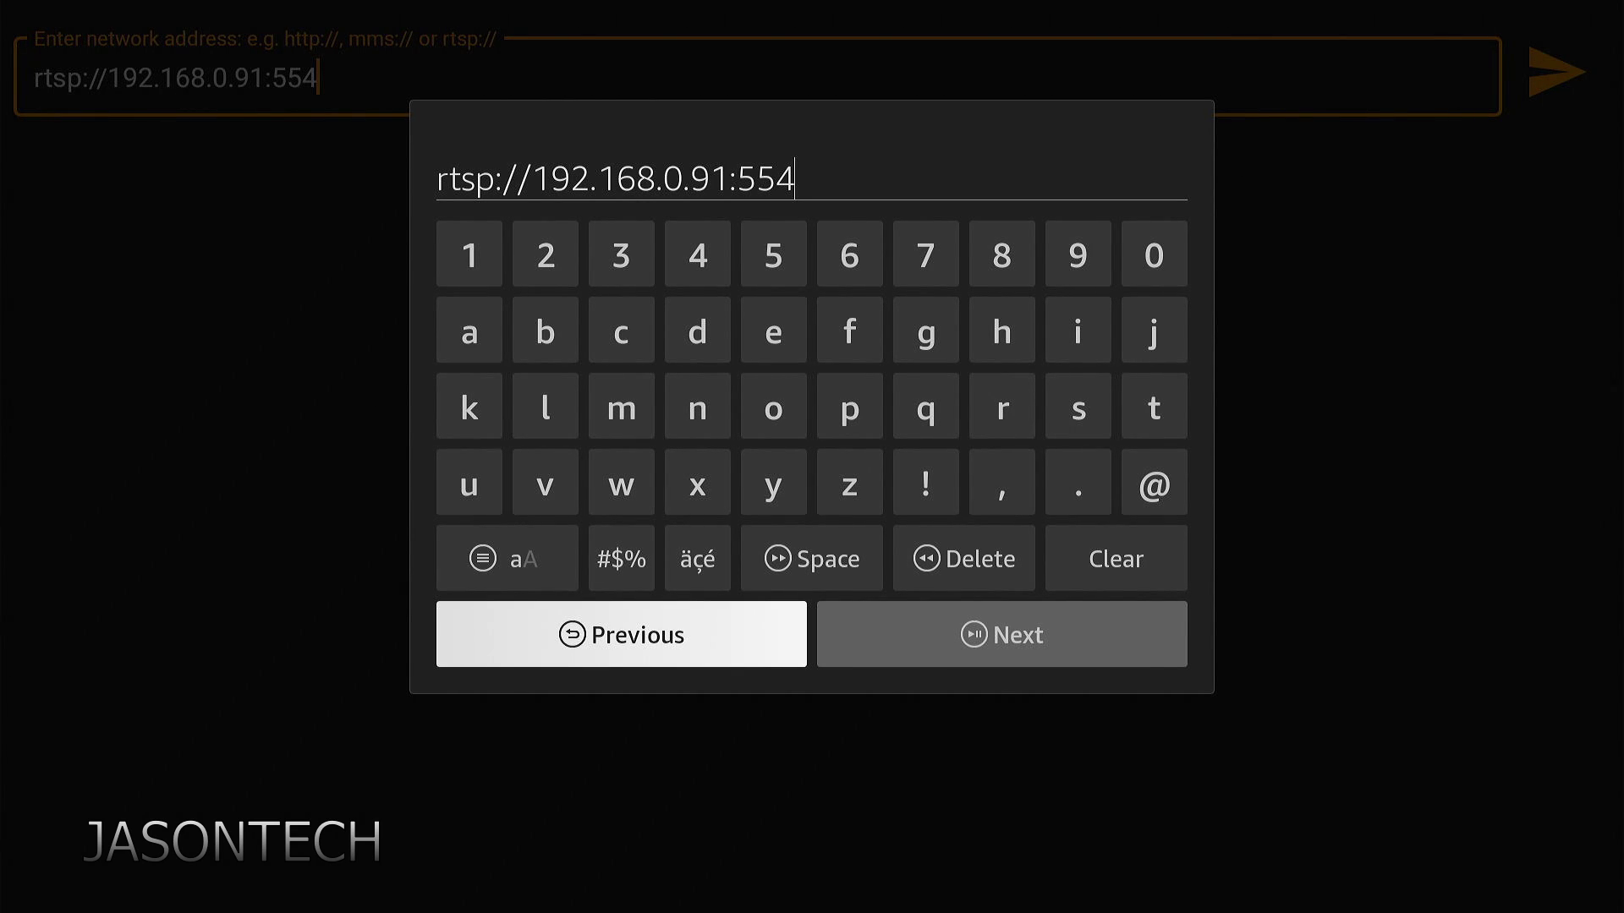
pyautogui.press('Right')
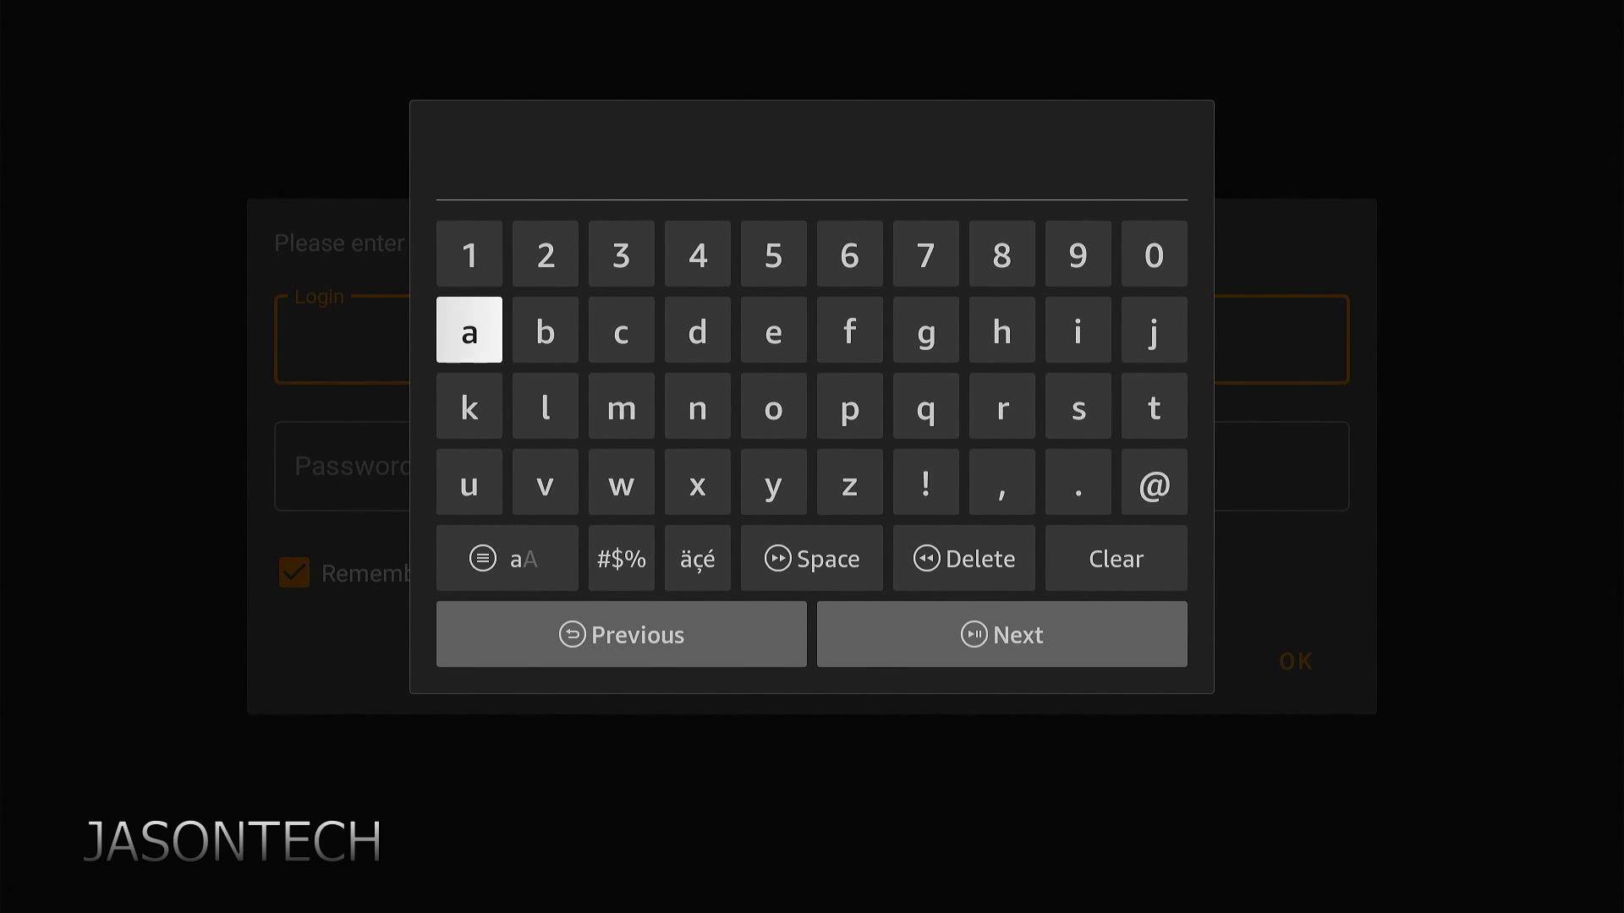
# Enter "adm" as the first part of the camera's login name.
pyautogui.press('Return')
pyautogui.press('Left')
pyautogui.press('Left')
pyautogui.press('Left')
pyautogui.press('Left')
pyautogui.press('Left')
pyautogui.press('Left')
pyautogui.press('Left')
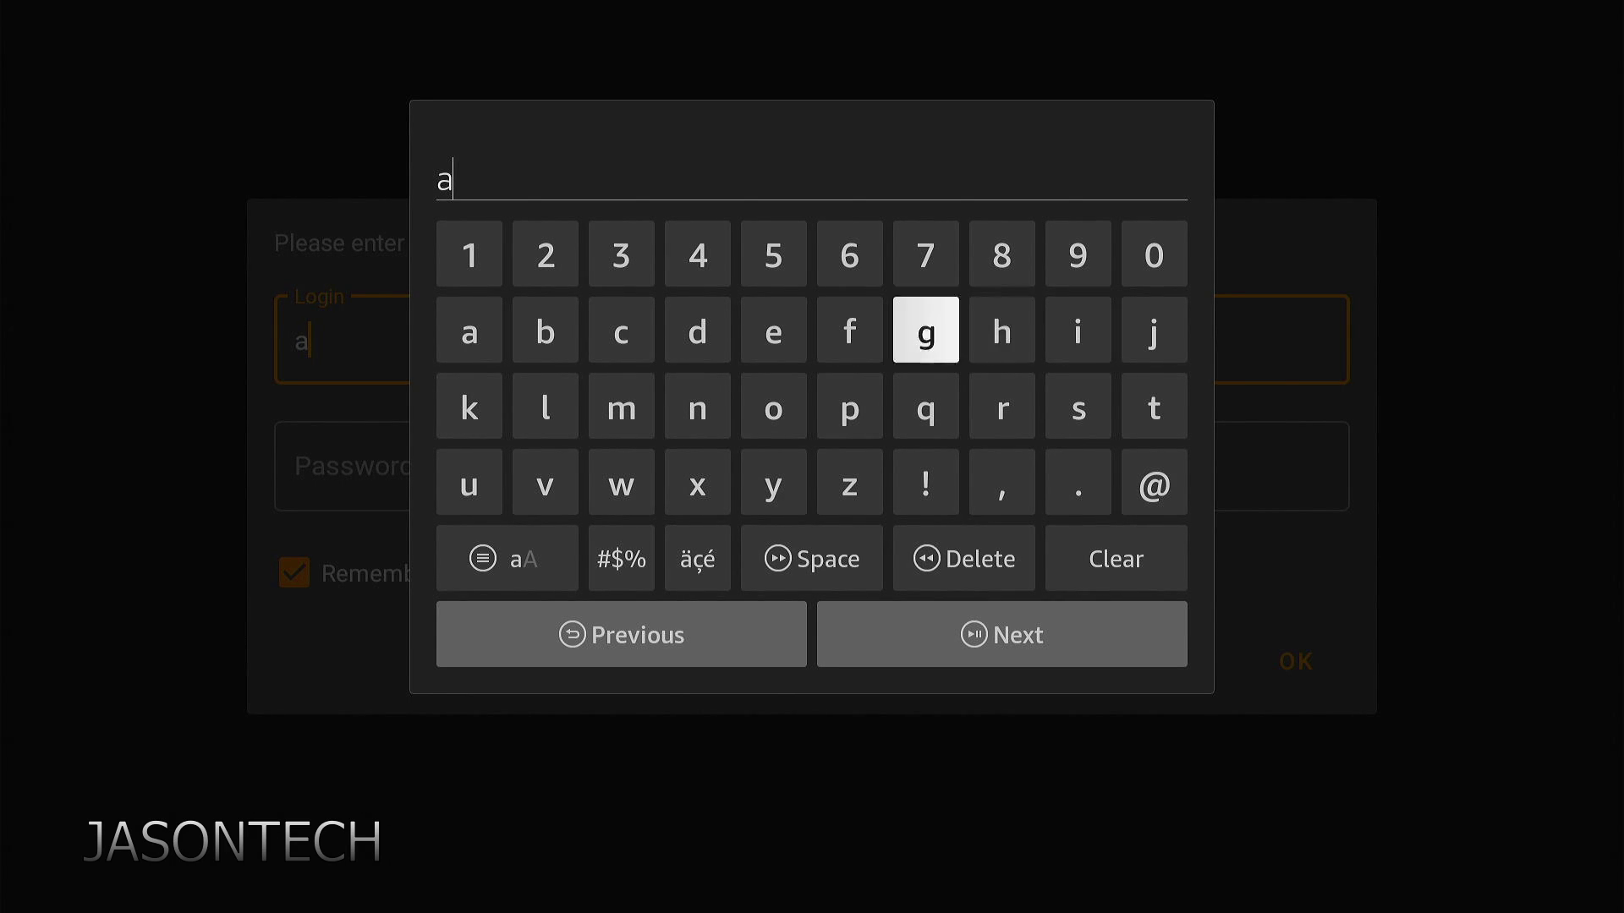
pyautogui.press('Return')
pyautogui.press('Down')
pyautogui.press('Left')
pyautogui.press('Return')
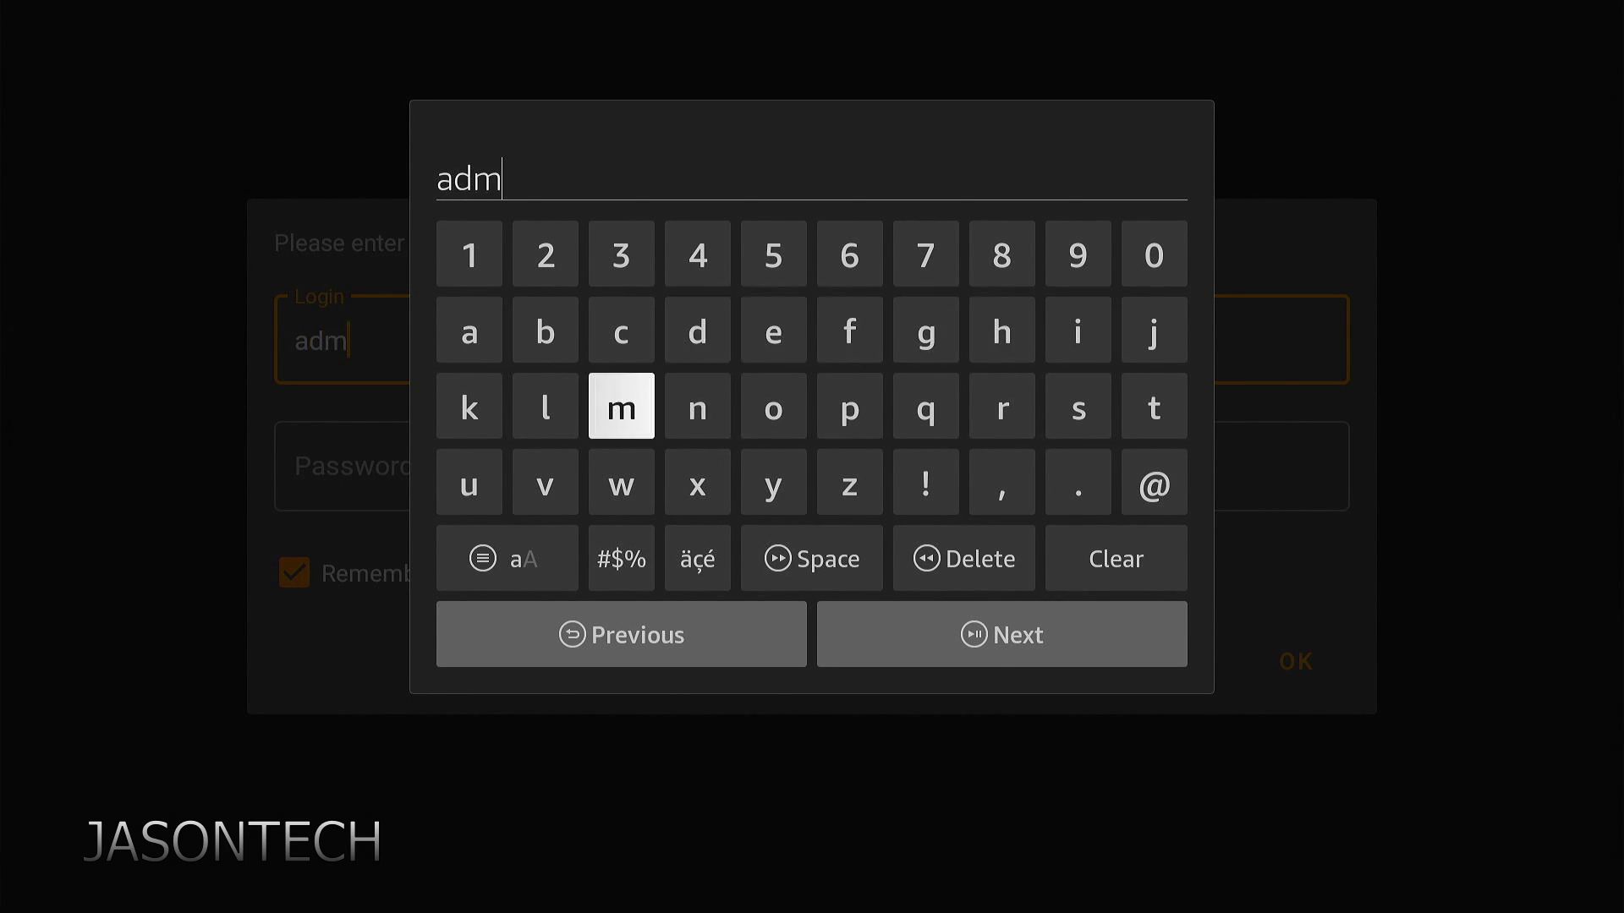
# Complete the login name as "admin" and continue to the password entry.
pyautogui.press('Left')
pyautogui.press('Left')
pyautogui.press('Left')
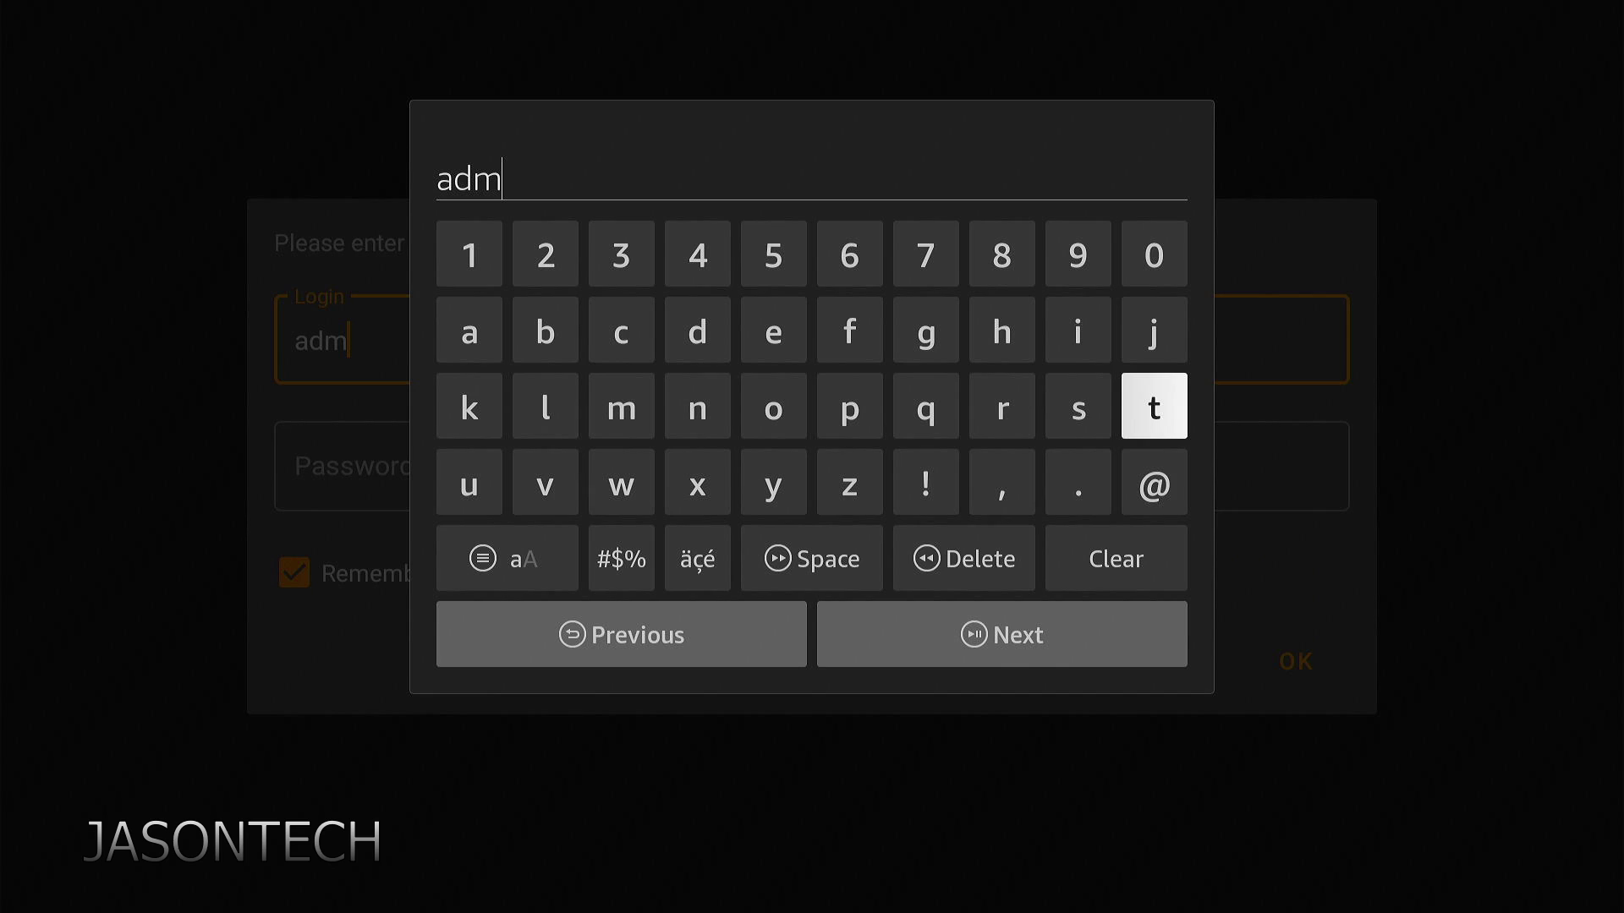
pyautogui.press('Left')
pyautogui.press('Up')
pyautogui.press('Return')
pyautogui.press('Down')
pyautogui.press('Right')
pyautogui.press('Right')
pyautogui.press('Right')
pyautogui.press('Right')
pyautogui.press('Right')
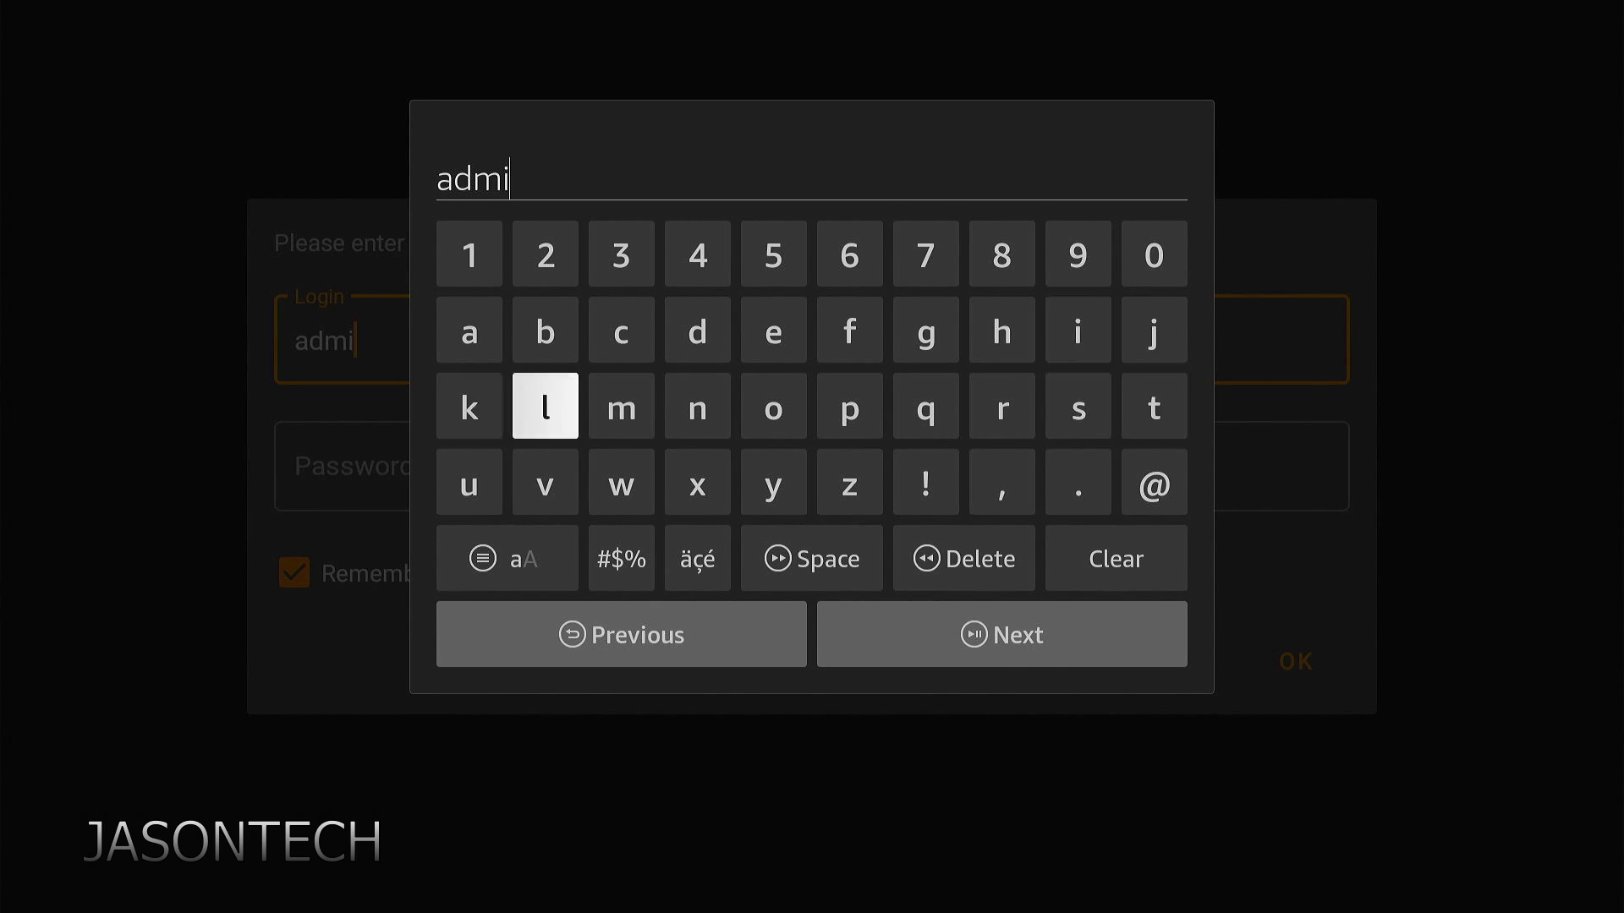
pyautogui.press('Return')
pyautogui.press('Down')
pyautogui.press('Down')
pyautogui.press('Down')
pyautogui.press('Right')
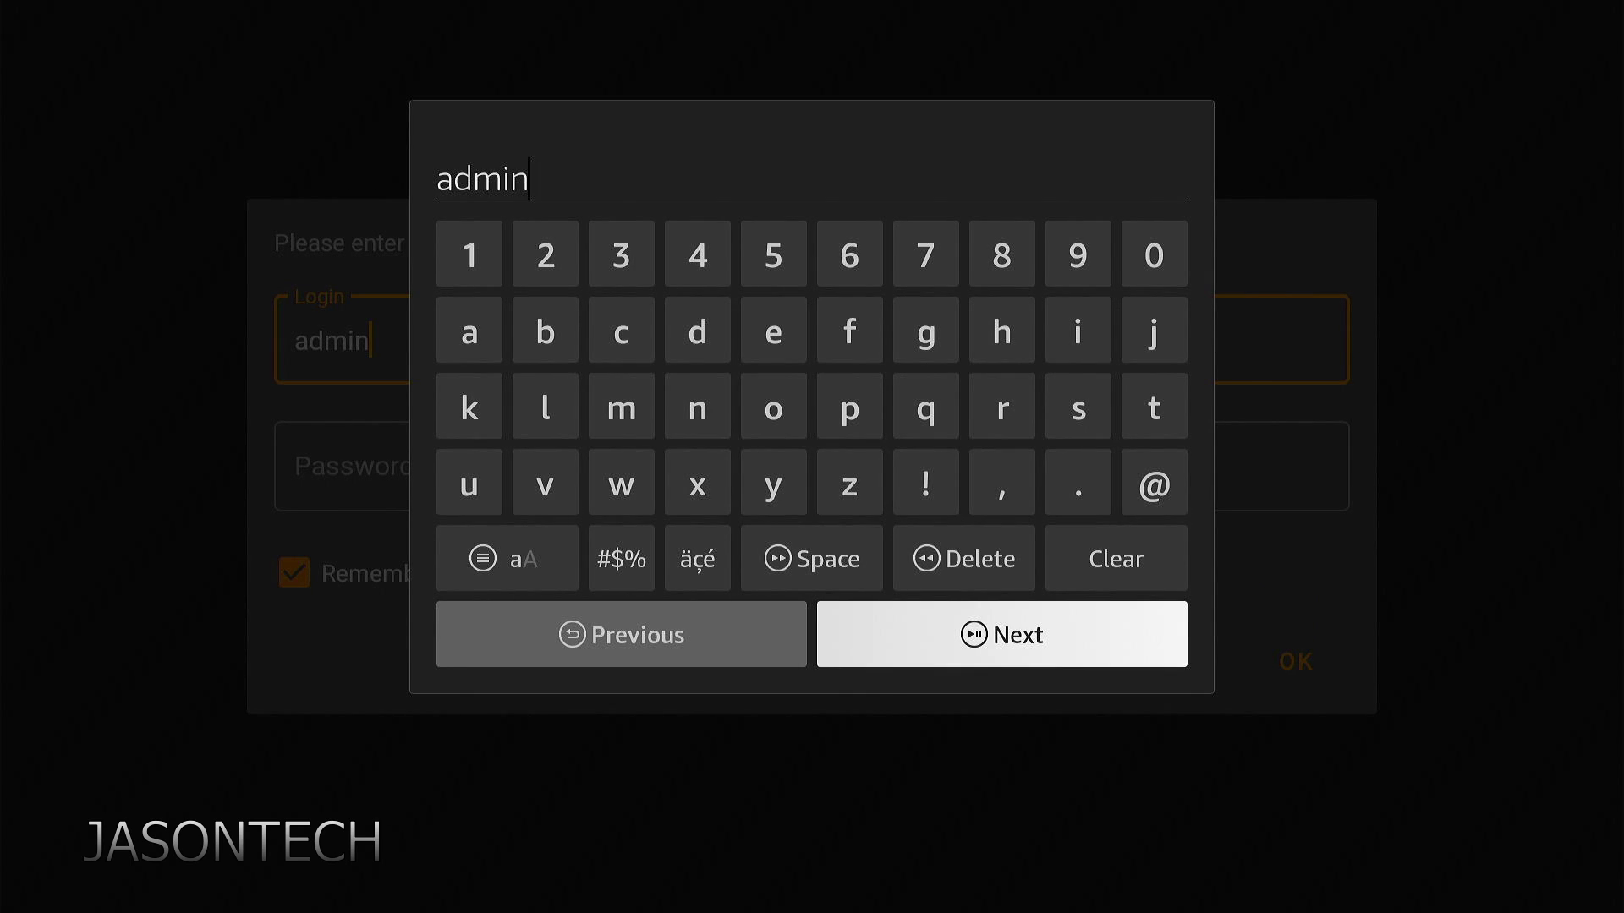
pyautogui.press('Return')
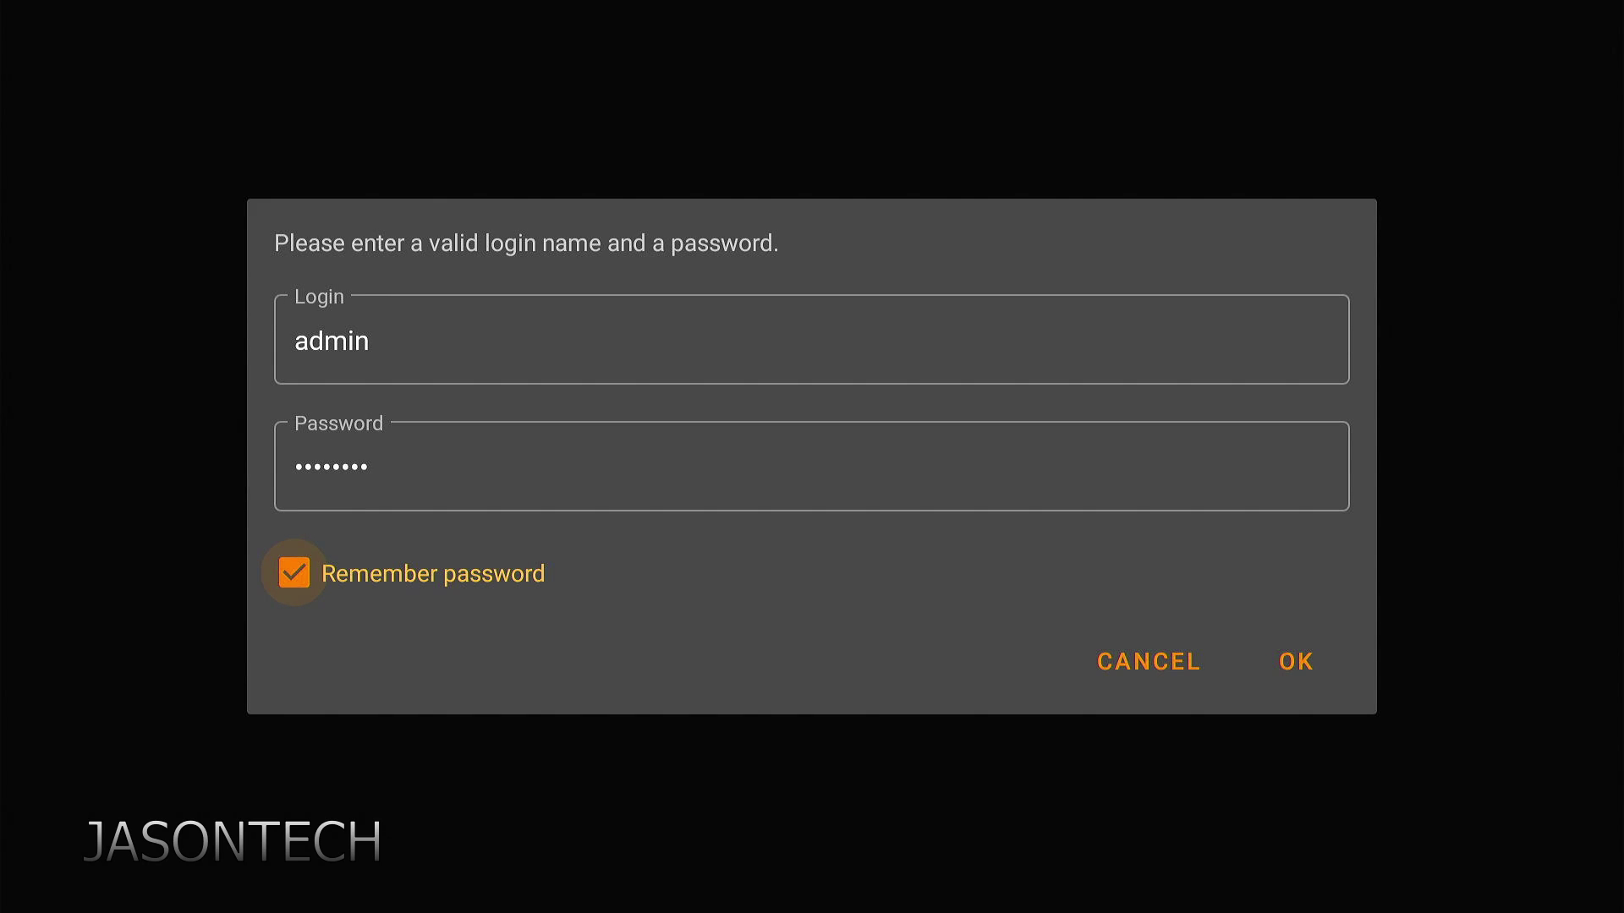
# Submit the camera login with the remember password option kept on.
pyautogui.press('Down')
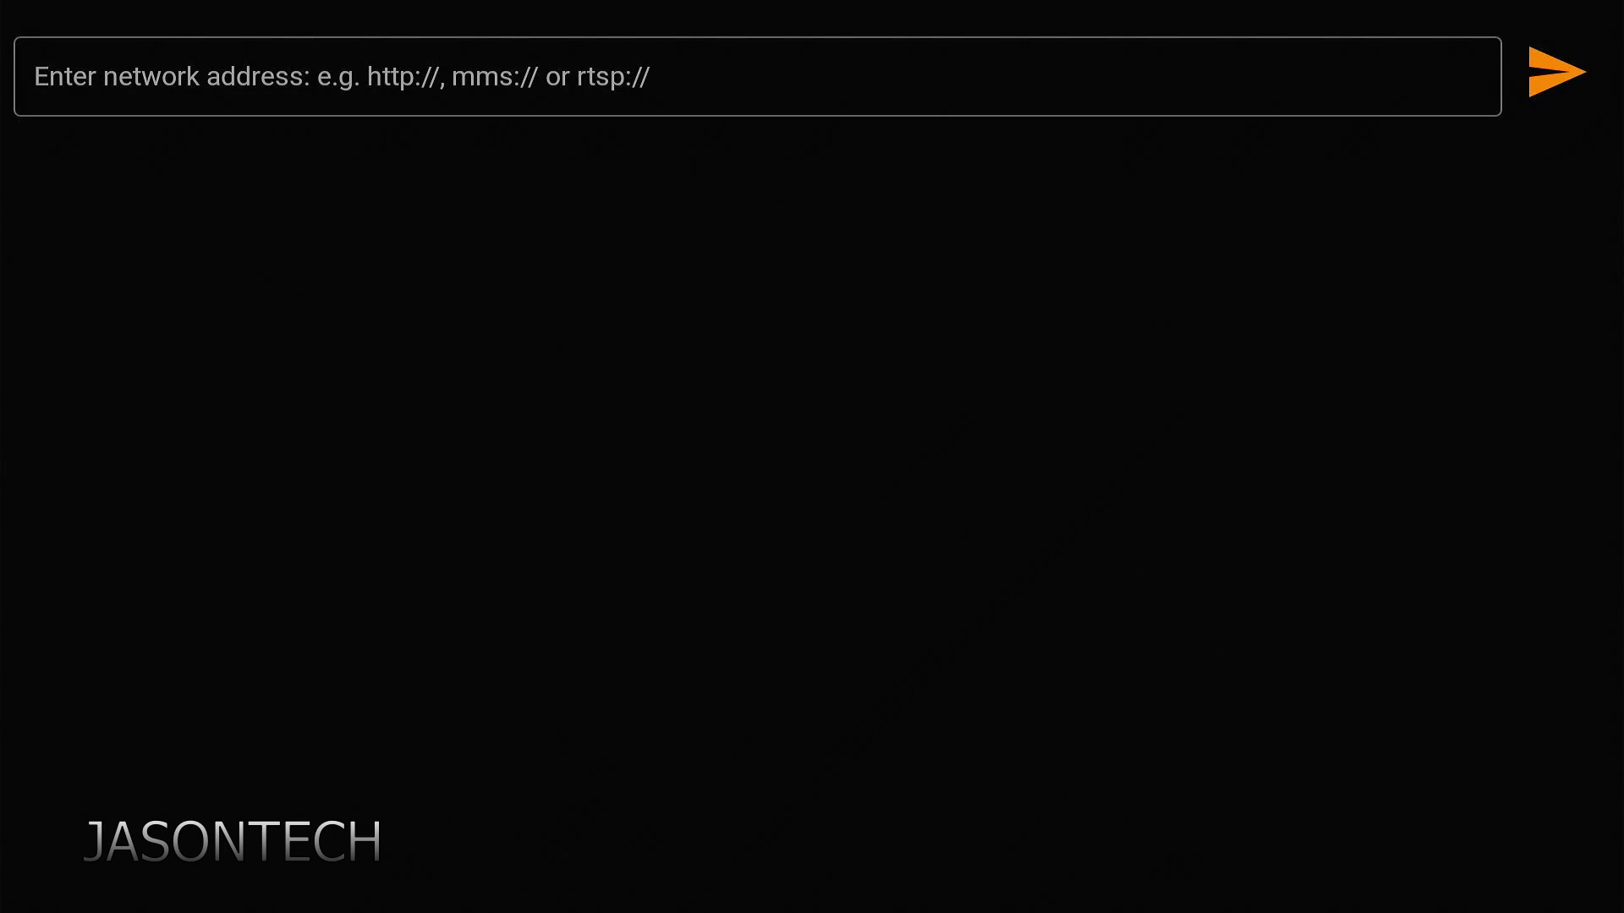
# Return to the home screen and open the 192.168.0.91:554 camera stream from the history.
pyautogui.press('Escape')
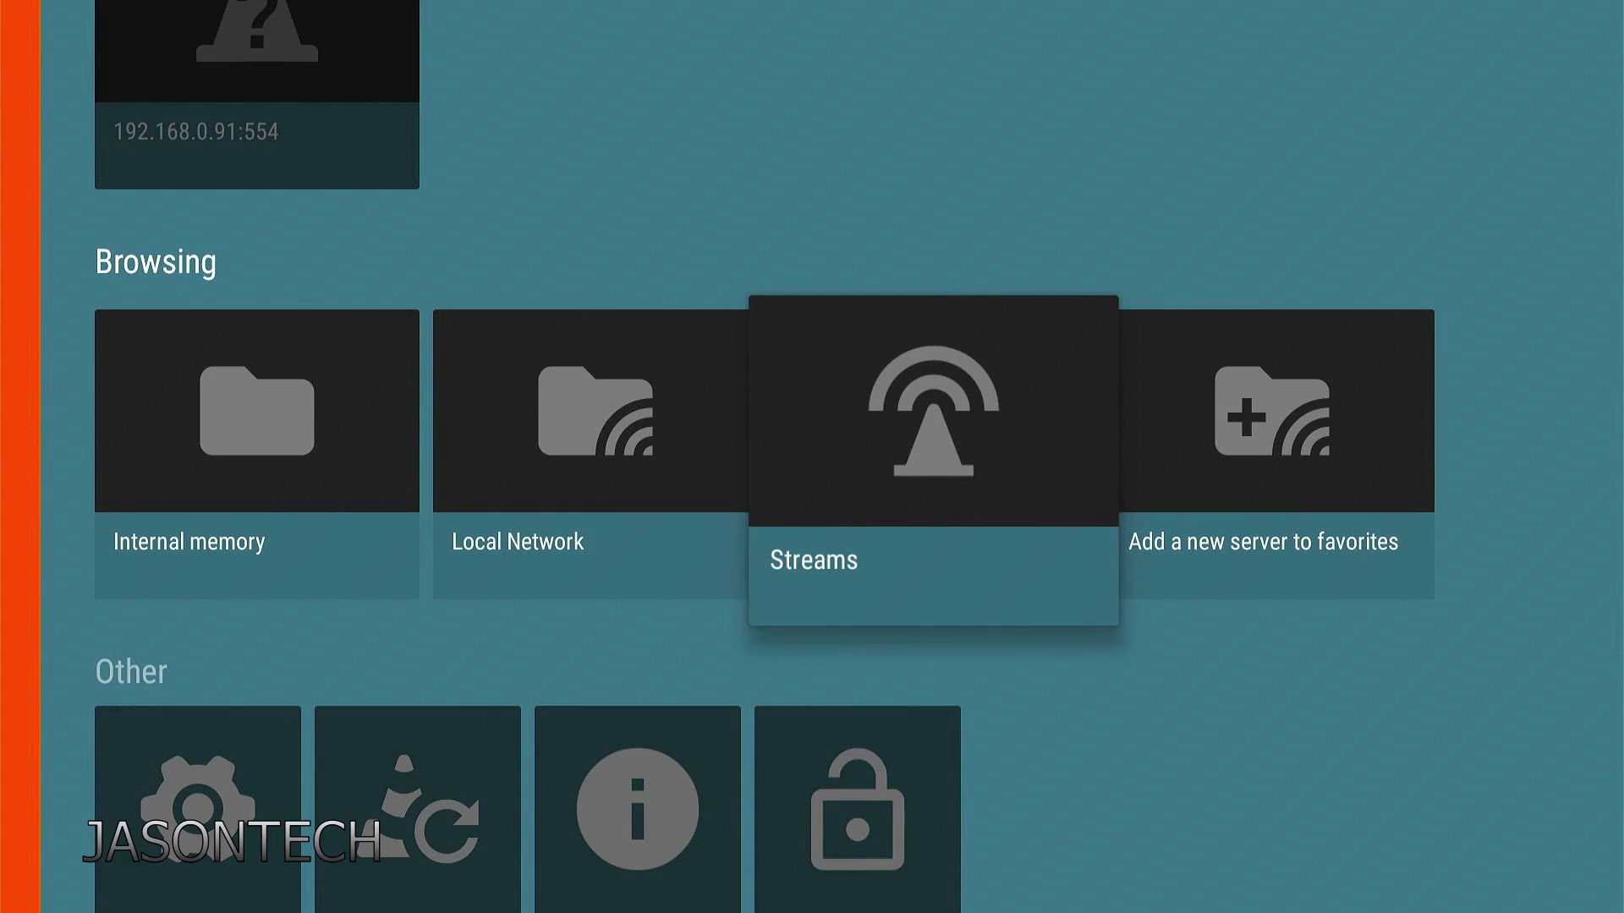
pyautogui.press('Up')
pyautogui.press('Up')
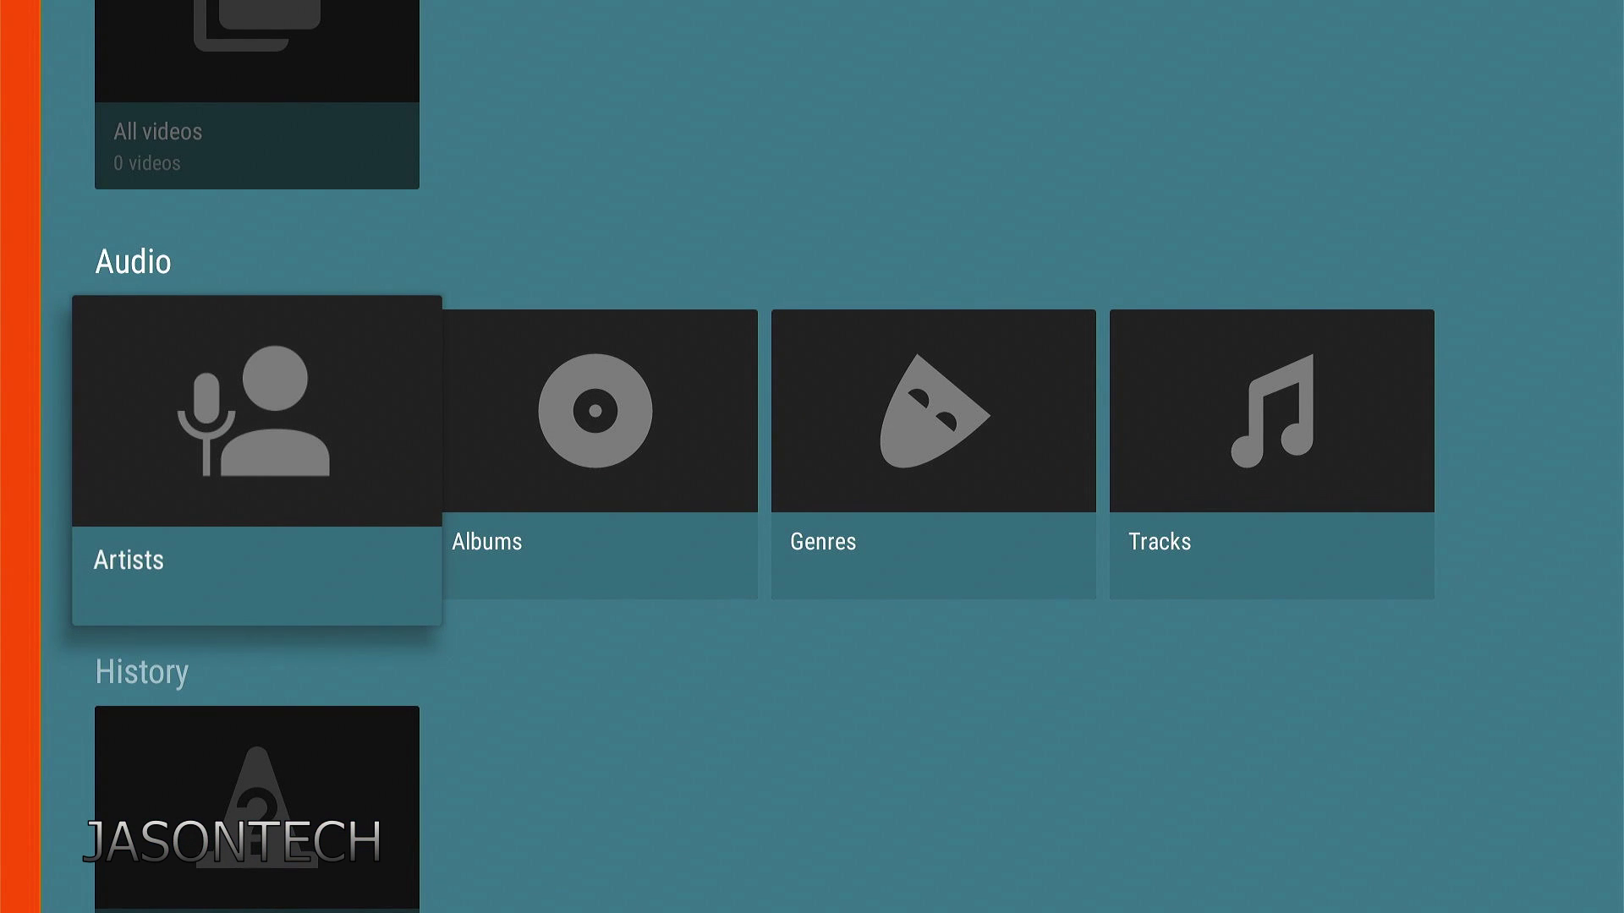
pyautogui.press('Down')
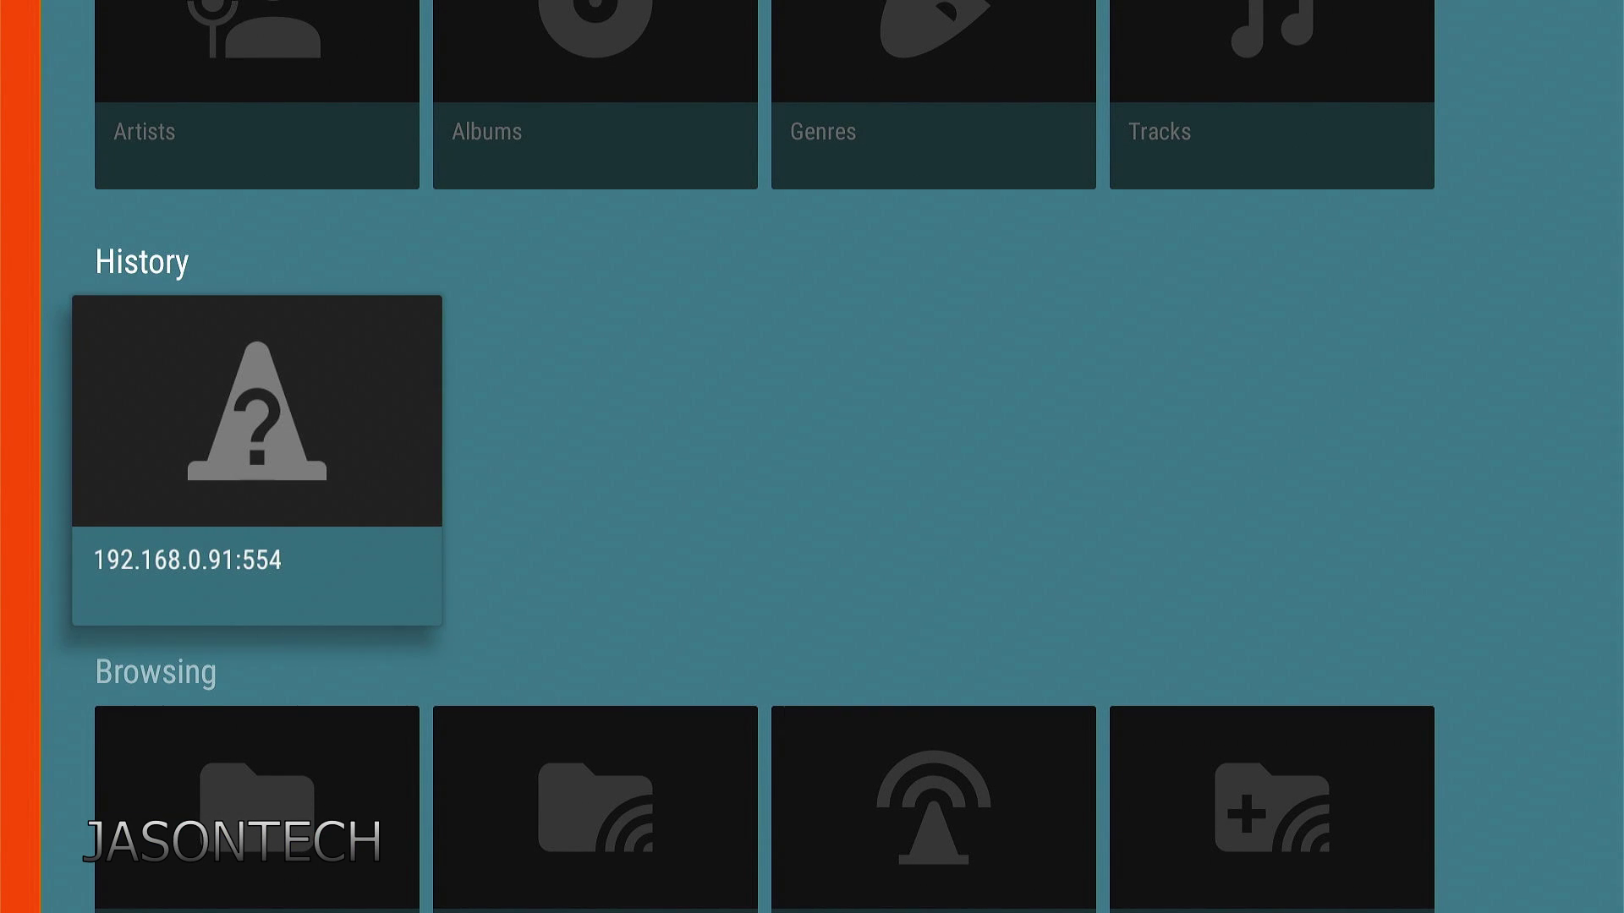
pyautogui.press('Return')
# Open Streams in the Browsing section to enter another network address.
pyautogui.press('Down')
pyautogui.press('Right')
pyautogui.press('Right')
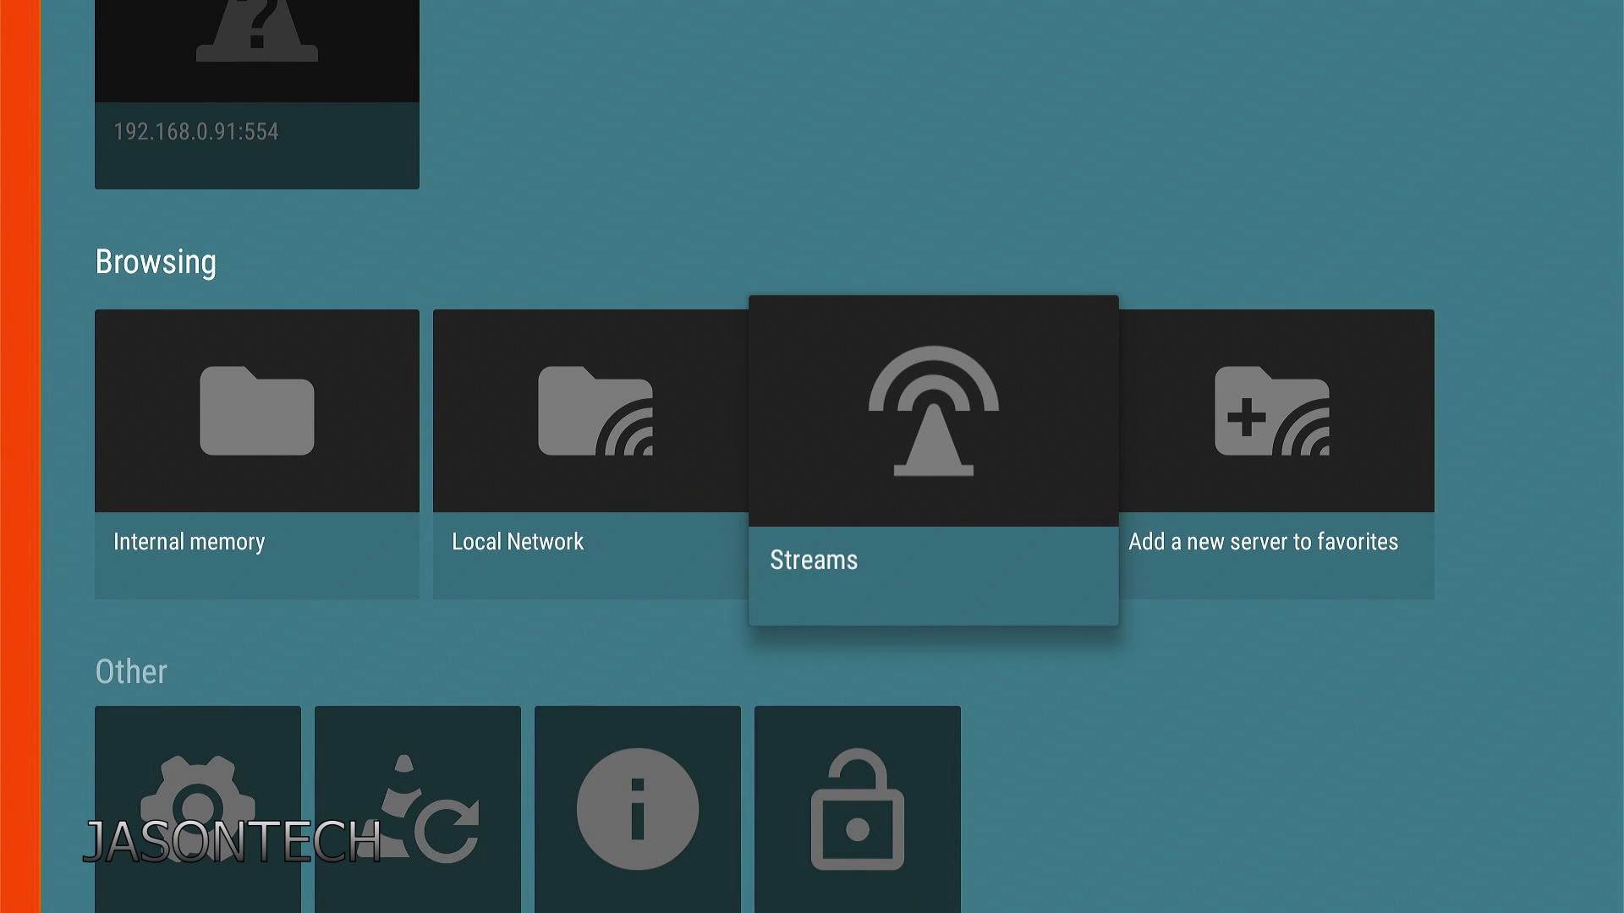
pyautogui.press('Return')
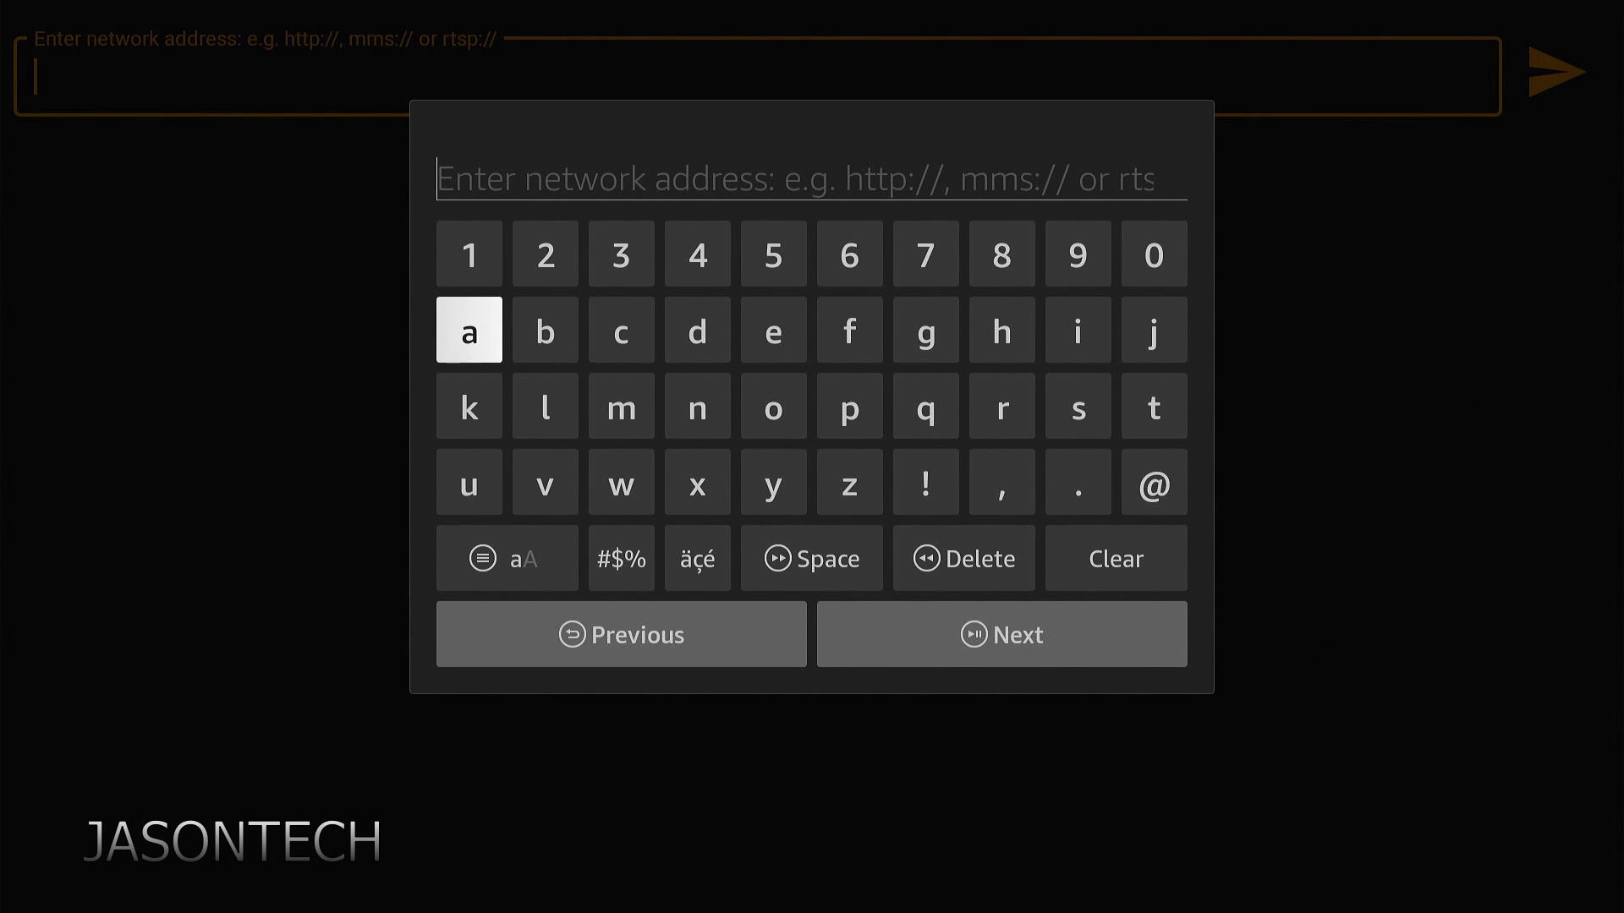
# Begin the new network address with the letter "r".
pyautogui.press('Escape')
pyautogui.press('Escape')
pyautogui.press('Up')
pyautogui.press('Left')
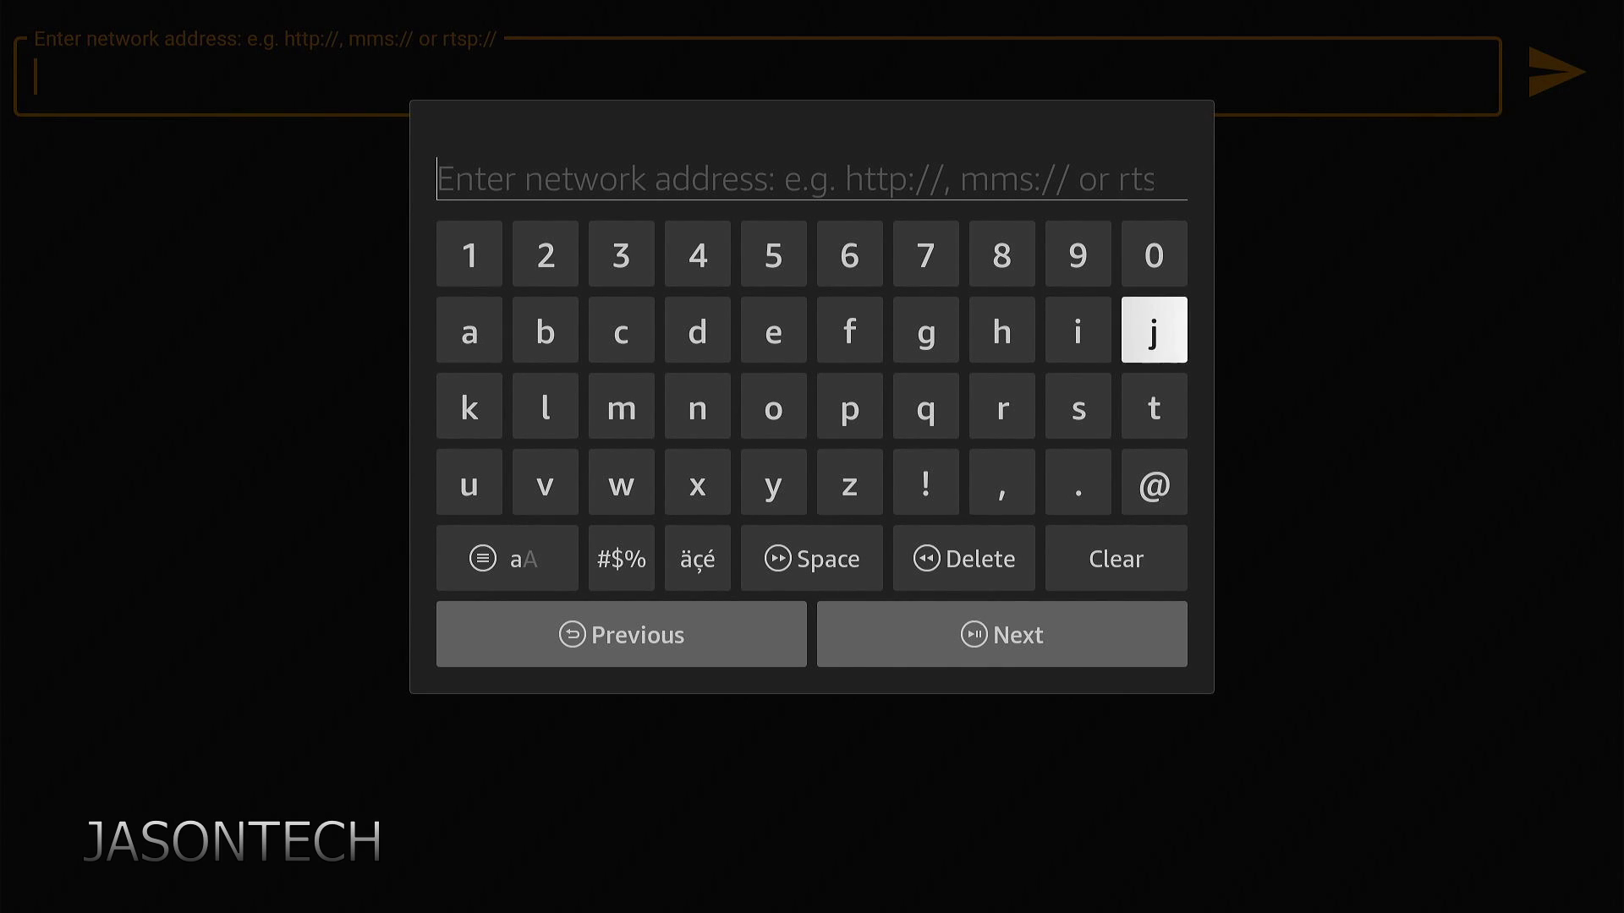
pyautogui.press('Left')
pyautogui.press('Left')
pyautogui.press('Down')
pyautogui.press('Return')
pyautogui.press('Right')
pyautogui.press('Return')
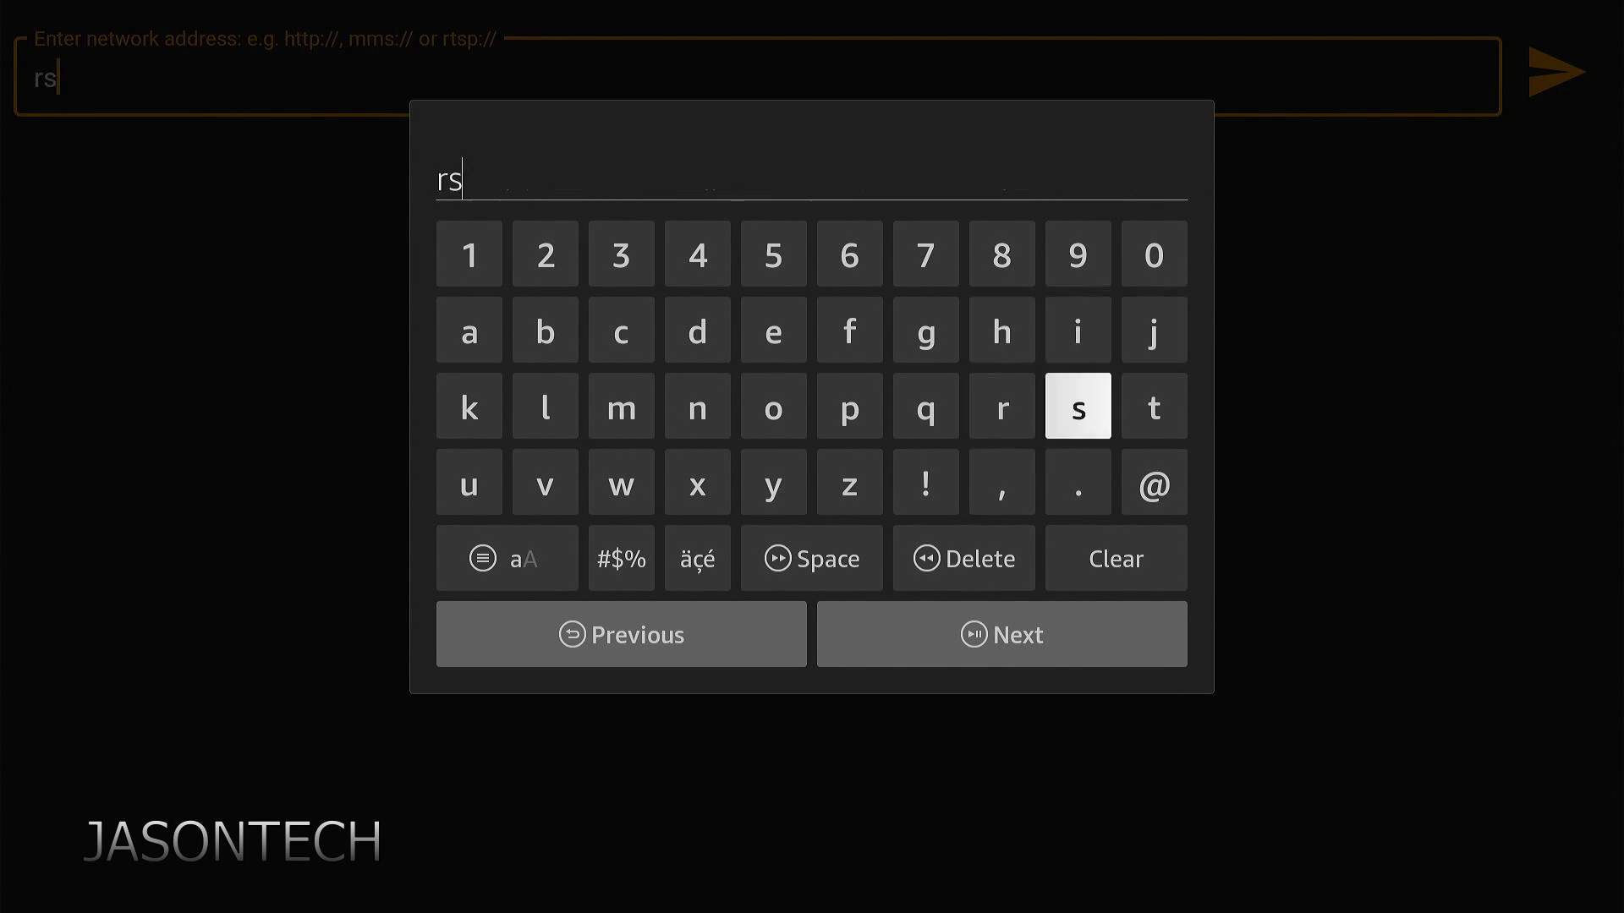
pyautogui.press('Right')
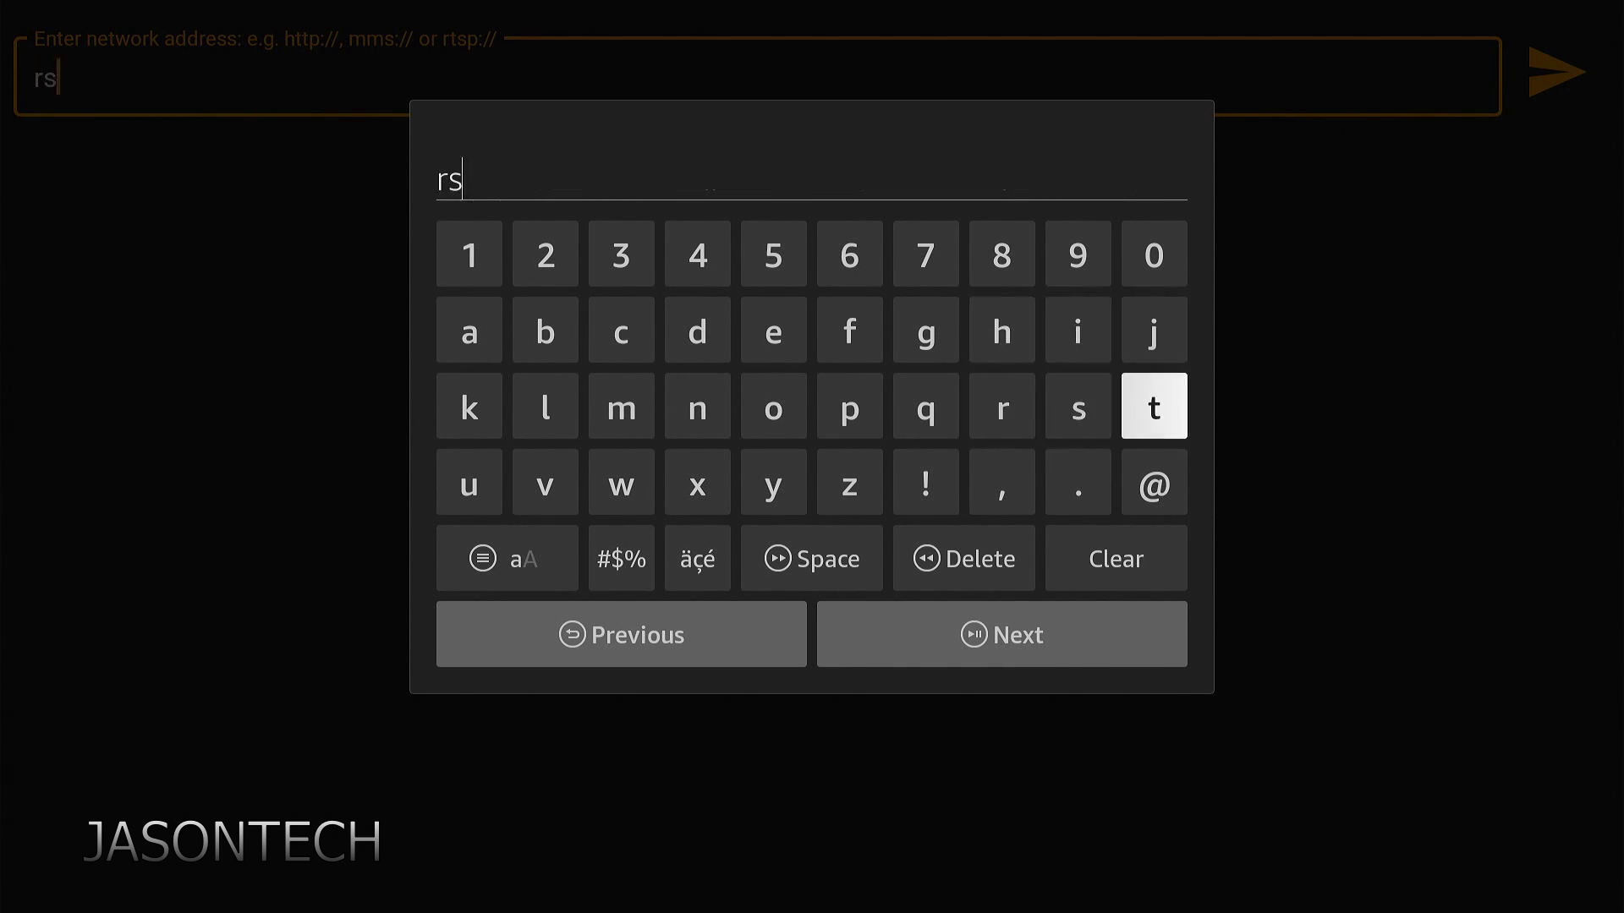
pyautogui.press('Down')
pyautogui.press('Down')
pyautogui.press('Left')
pyautogui.press('Return')
# Add "tsp" so that the network address uses the rtsp protocol.
pyautogui.press('Up')
pyautogui.press('Right')
pyautogui.press('Right')
pyautogui.press('Return')
pyautogui.press('Left')
pyautogui.press('Return')
pyautogui.press('Left')
pyautogui.press('Left')
pyautogui.press('Left')
pyautogui.press('Return')
# Append "://" after rtsp using the symbol characters, and return to the letter and number characters.
pyautogui.press('Down')
pyautogui.press('Left')
pyautogui.press('Return')
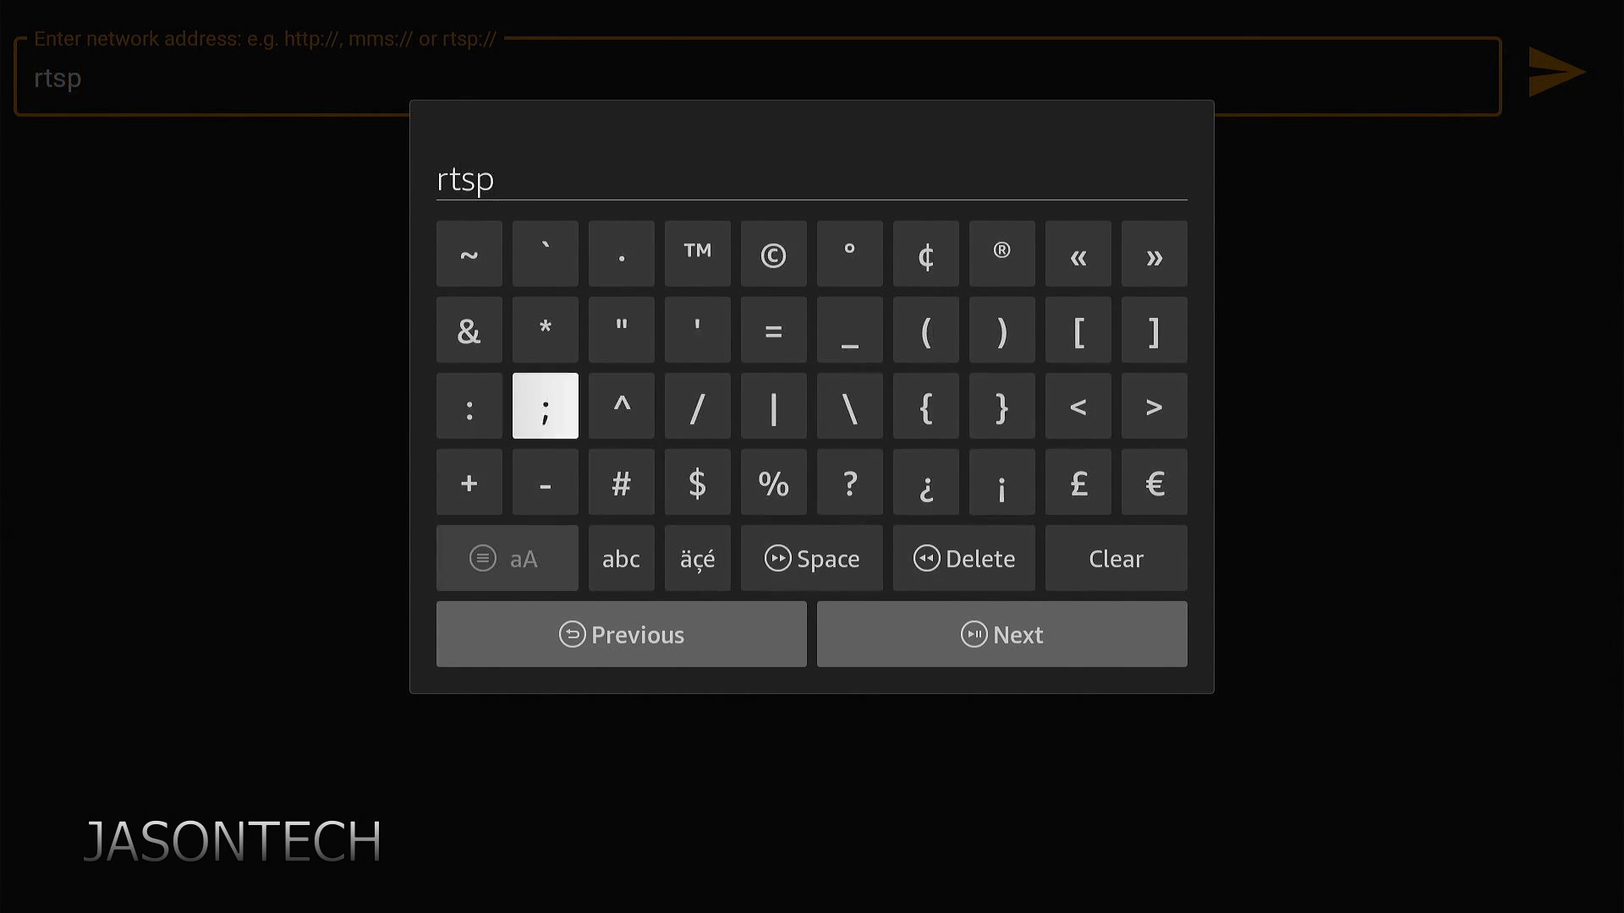
pyautogui.press('Right')
pyautogui.press('Right')
pyautogui.press('Return')
pyautogui.press('Return')
pyautogui.press('Down')
pyautogui.press('Down')
pyautogui.press('Left')
pyautogui.press('Return')
# Enter "192" as the first part of the camera's IP address.
pyautogui.press('Up')
pyautogui.press('Up')
pyautogui.press('Up')
pyautogui.press('Up')
pyautogui.press('Left')
pyautogui.press('Left')
pyautogui.press('Return')
pyautogui.press('Right')
pyautogui.press('Right')
pyautogui.press('Right')
pyautogui.press('Right')
pyautogui.press('Right')
pyautogui.press('Right')
pyautogui.press('Right')
pyautogui.press('Right')
pyautogui.press('Return')
pyautogui.press('Left')
pyautogui.press('Left')
pyautogui.press('Left')
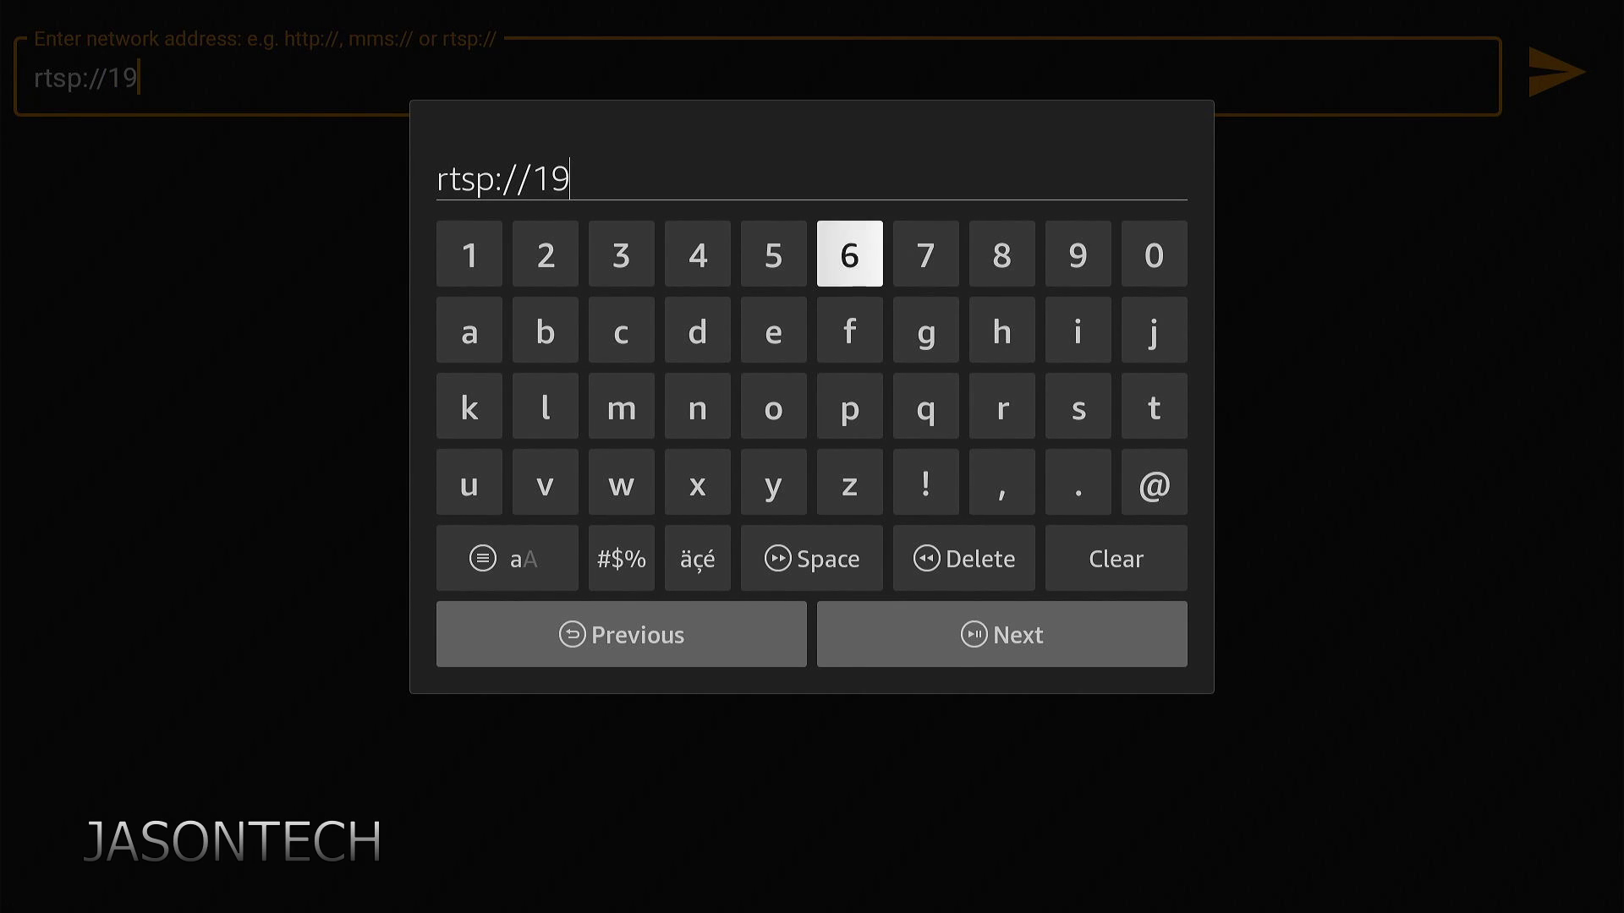
pyautogui.press('Left')
pyautogui.press('Left')
pyautogui.press('Left')
pyautogui.press('Left')
pyautogui.press('Return')
# Append a period after 192 in the network address.
pyautogui.press('Down')
pyautogui.press('Down')
pyautogui.press('Down')
pyautogui.press('Down')
pyautogui.press('Up')
pyautogui.press('Right')
pyautogui.press('Right')
pyautogui.press('Right')
pyautogui.press('Right')
pyautogui.press('Right')
pyautogui.press('Right')
pyautogui.press('Right')
pyautogui.press('Return')
# Enter "168" as the second part of the camera's IP address.
pyautogui.press('Up')
pyautogui.press('Up')
pyautogui.press('Up')
pyautogui.press('Left')
pyautogui.press('Left')
pyautogui.press('Left')
pyautogui.press('Left')
pyautogui.press('Left')
pyautogui.press('Left')
pyautogui.press('Left')
pyautogui.press('Left')
pyautogui.press('Return')
pyautogui.press('Right')
pyautogui.press('Right')
pyautogui.press('Right')
pyautogui.press('Right')
pyautogui.press('Right')
pyautogui.press('Return')
pyautogui.press('Right')
pyautogui.press('Right')
pyautogui.press('Return')
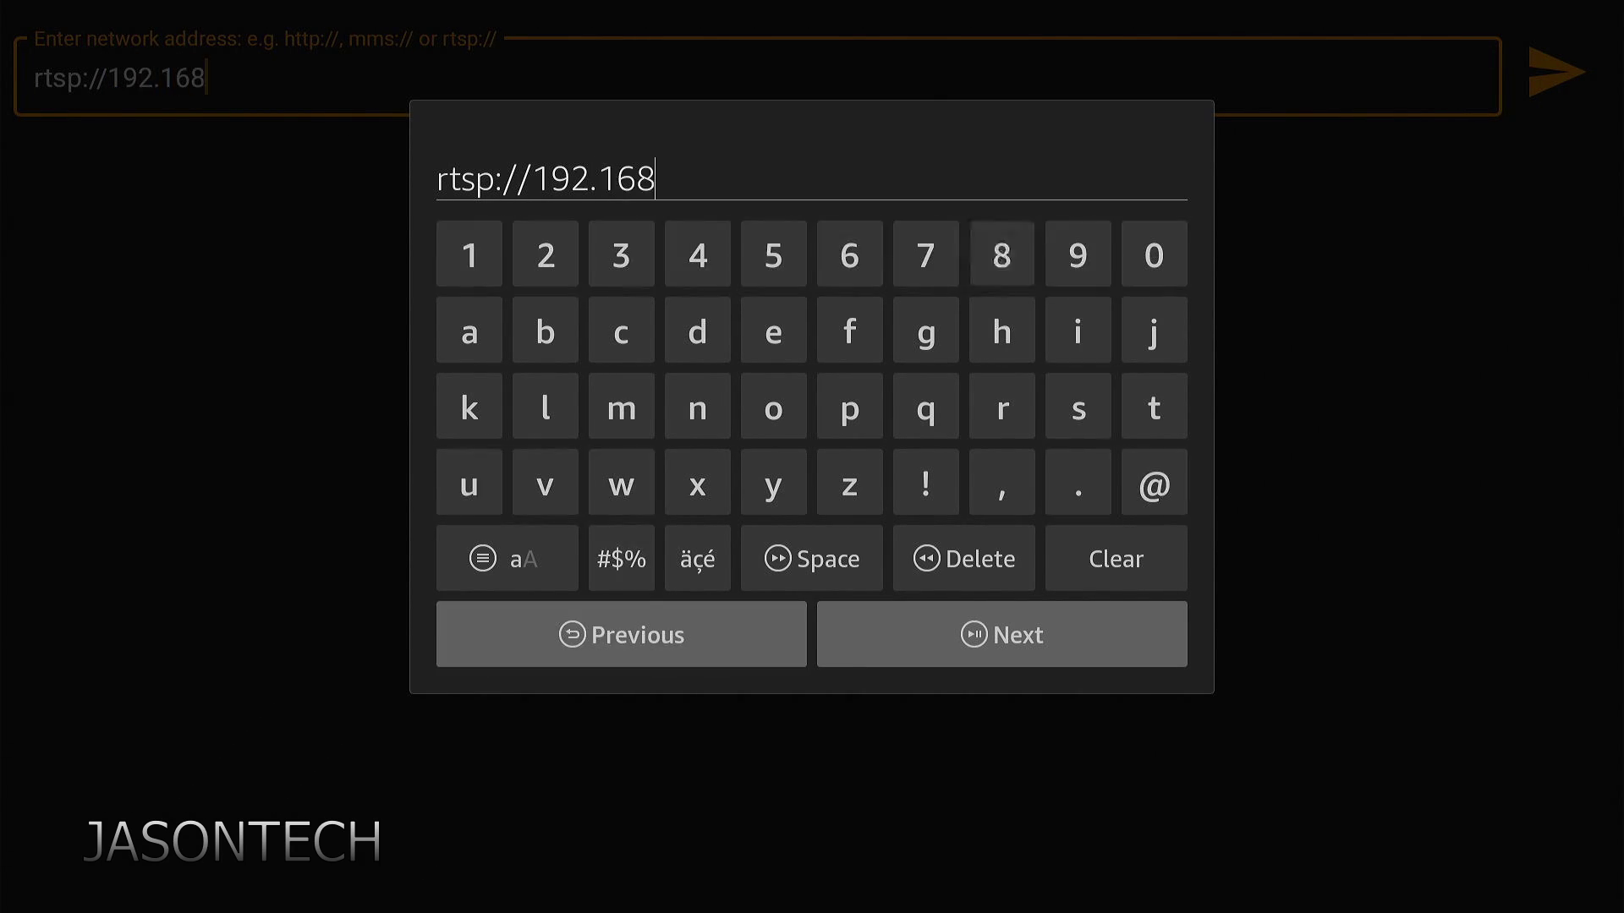
# Append ".0." to extend the network address to rtsp://192.168.0.
pyautogui.press('Down')
pyautogui.press('Down')
pyautogui.press('Down')
pyautogui.press('Right')
pyautogui.press('Return')
pyautogui.press('Up')
pyautogui.press('Up')
pyautogui.press('Up')
pyautogui.press('Right')
pyautogui.press('Return')
pyautogui.press('Down')
pyautogui.press('Down')
pyautogui.press('Down')
pyautogui.press('Down')
pyautogui.press('Down')
pyautogui.press('Up')
pyautogui.press('Up')
pyautogui.press('Right')
pyautogui.press('Right')
pyautogui.press('Return')
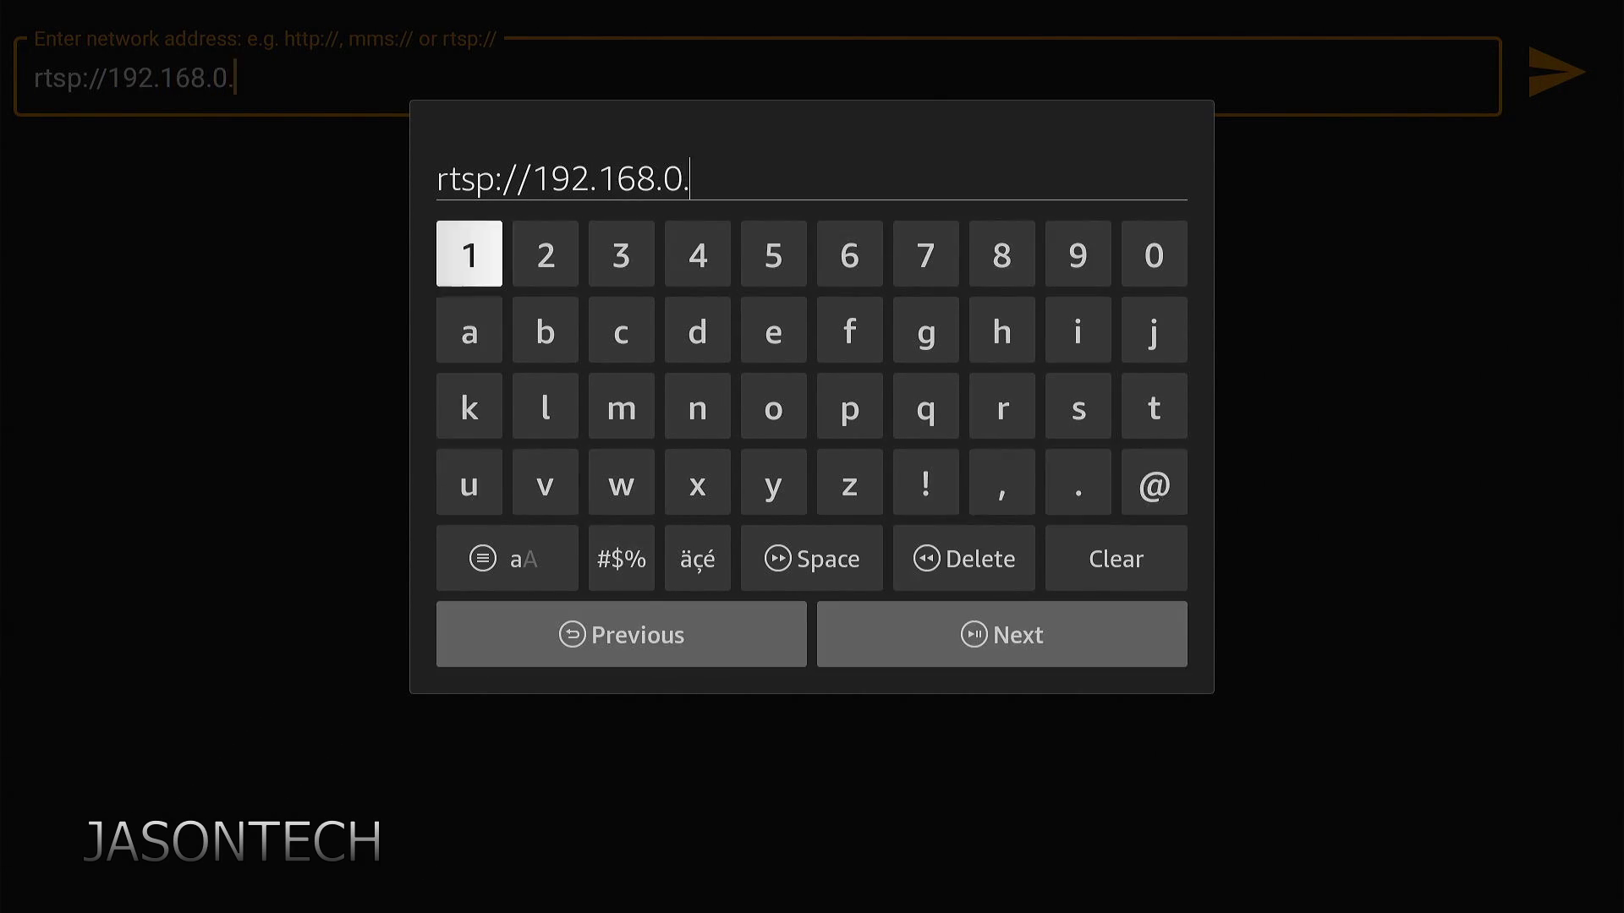
# Append "100:554/" to make the network address rtsp://192.168.0.100:554/.
pyautogui.write('100:')
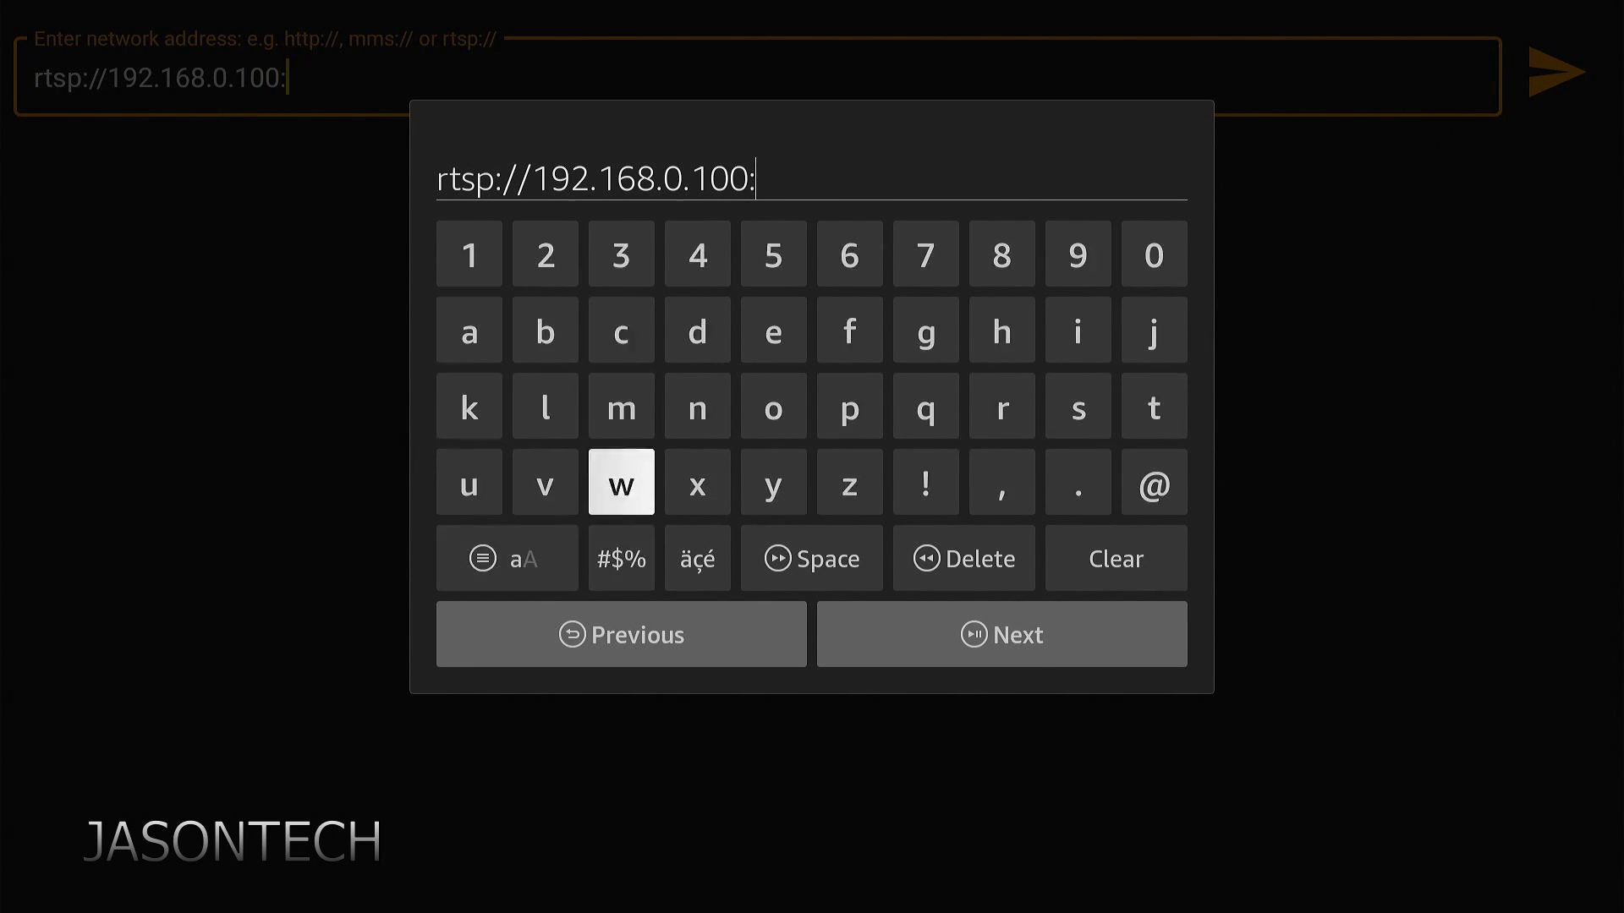
pyautogui.write('554')
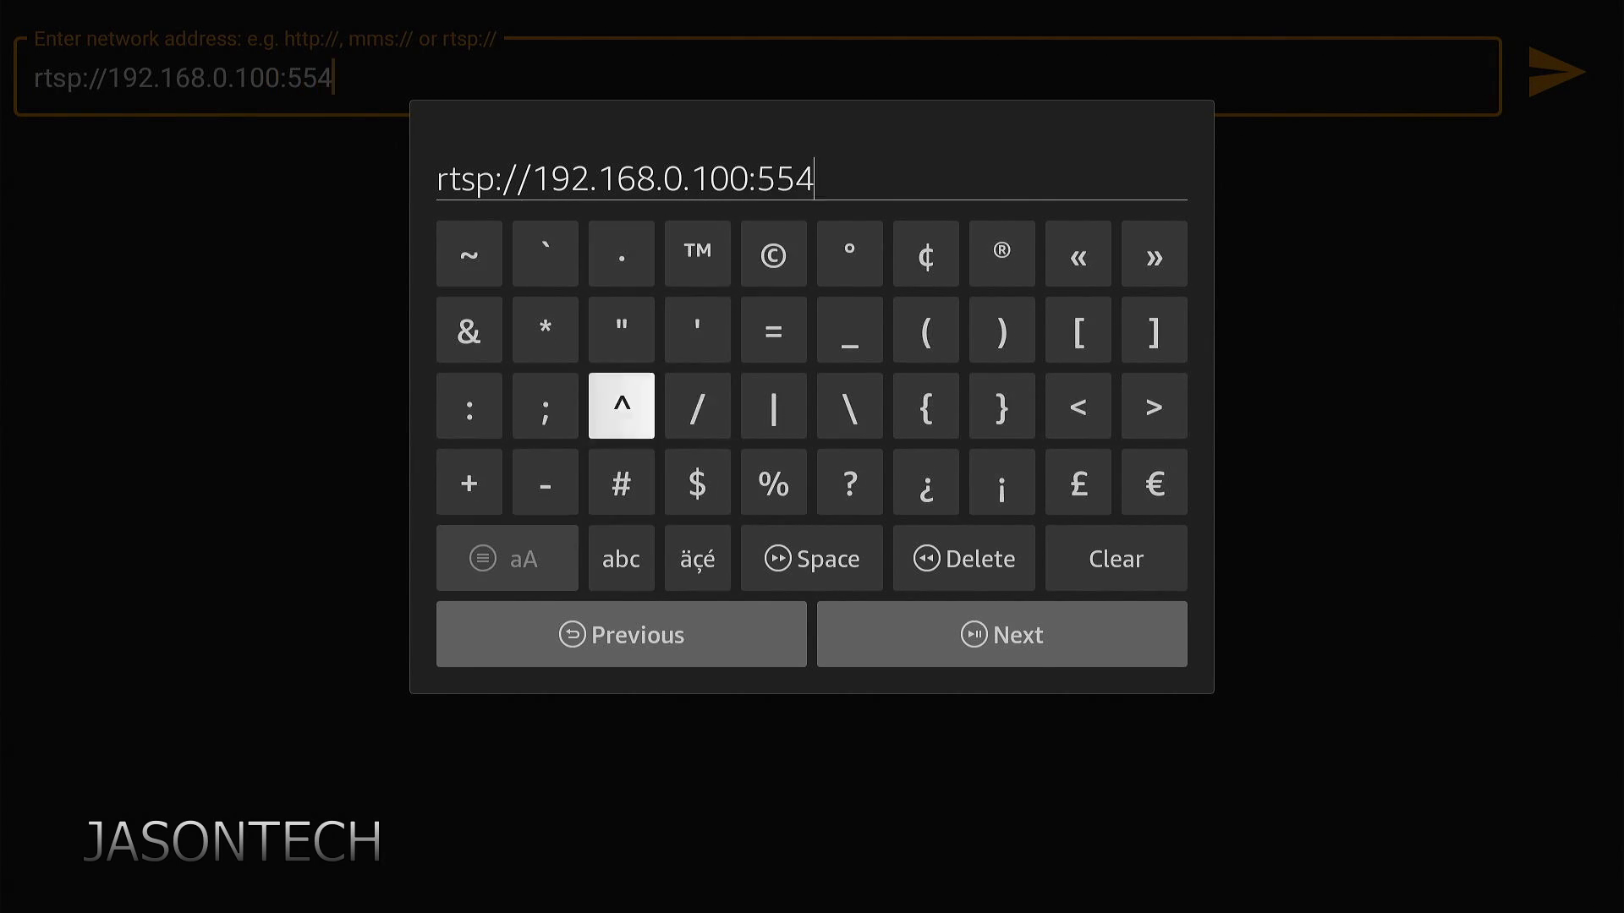
pyautogui.write('/')
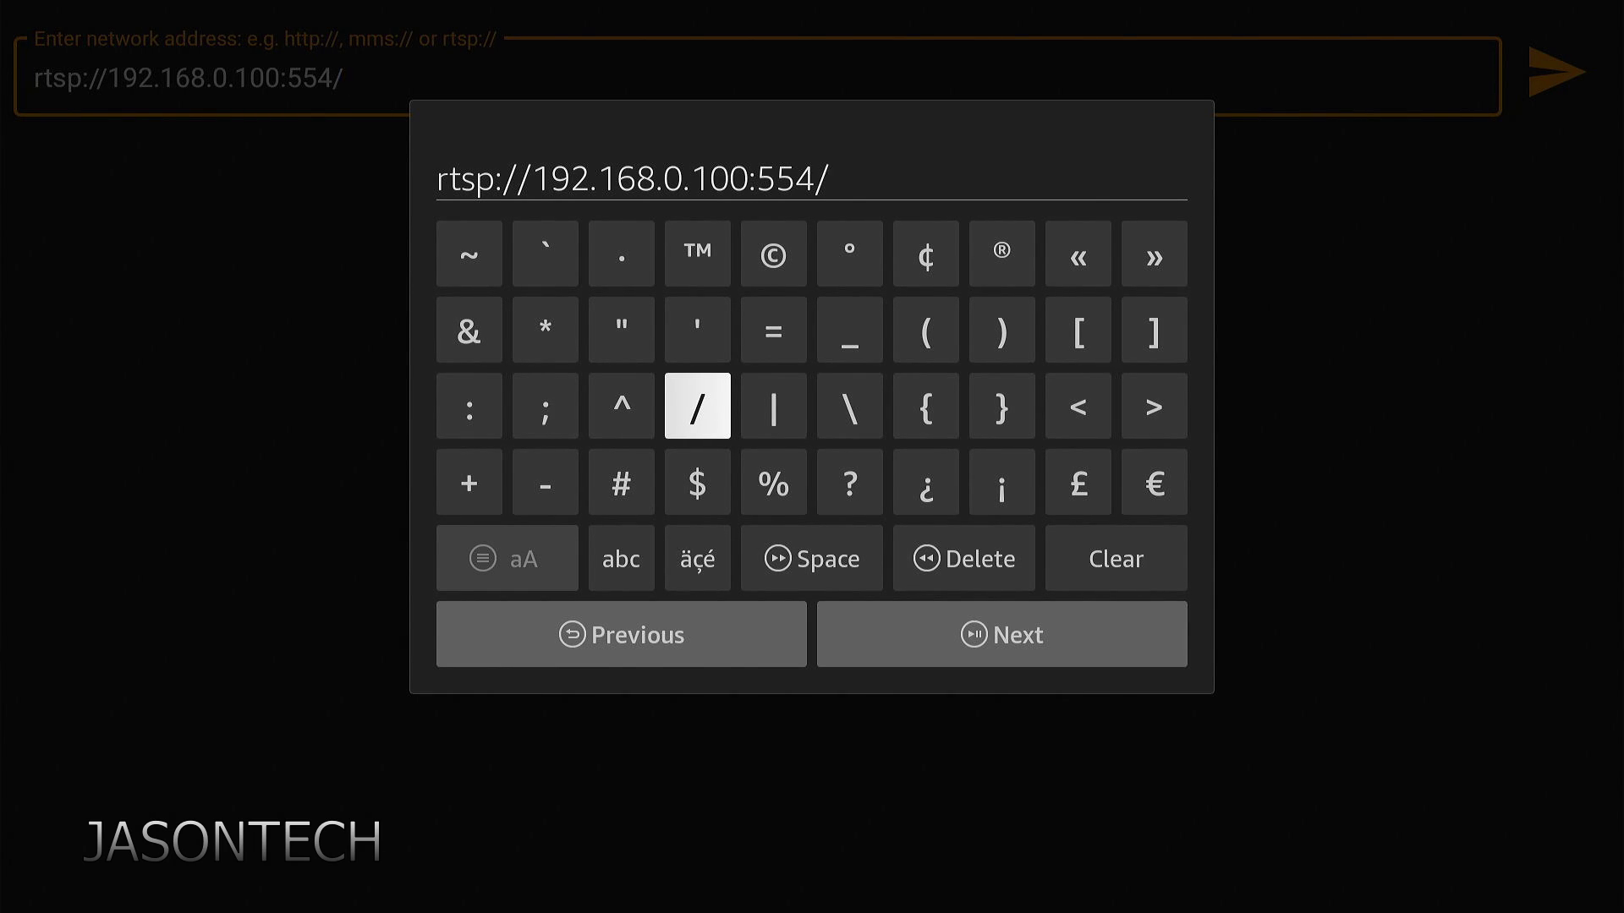
# Append "st" in lowercase letters after the trailing slash of the network address.
pyautogui.press('Down')
pyautogui.press('Down')
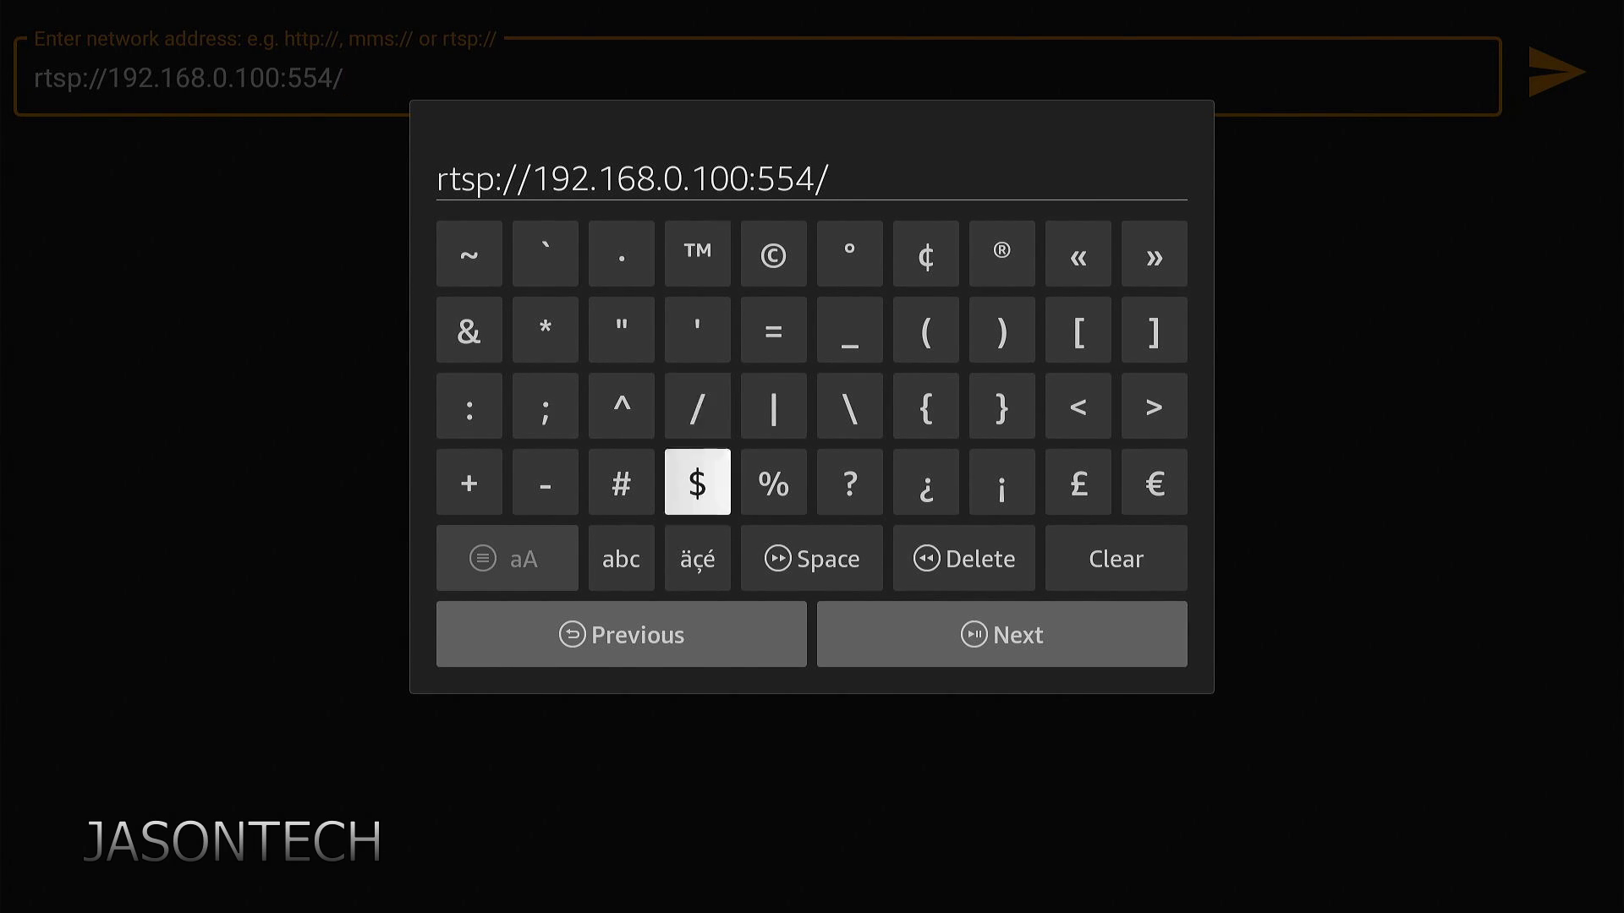
pyautogui.press('Left')
pyautogui.press('Return')
pyautogui.press('Up')
pyautogui.press('Up')
pyautogui.press('Up')
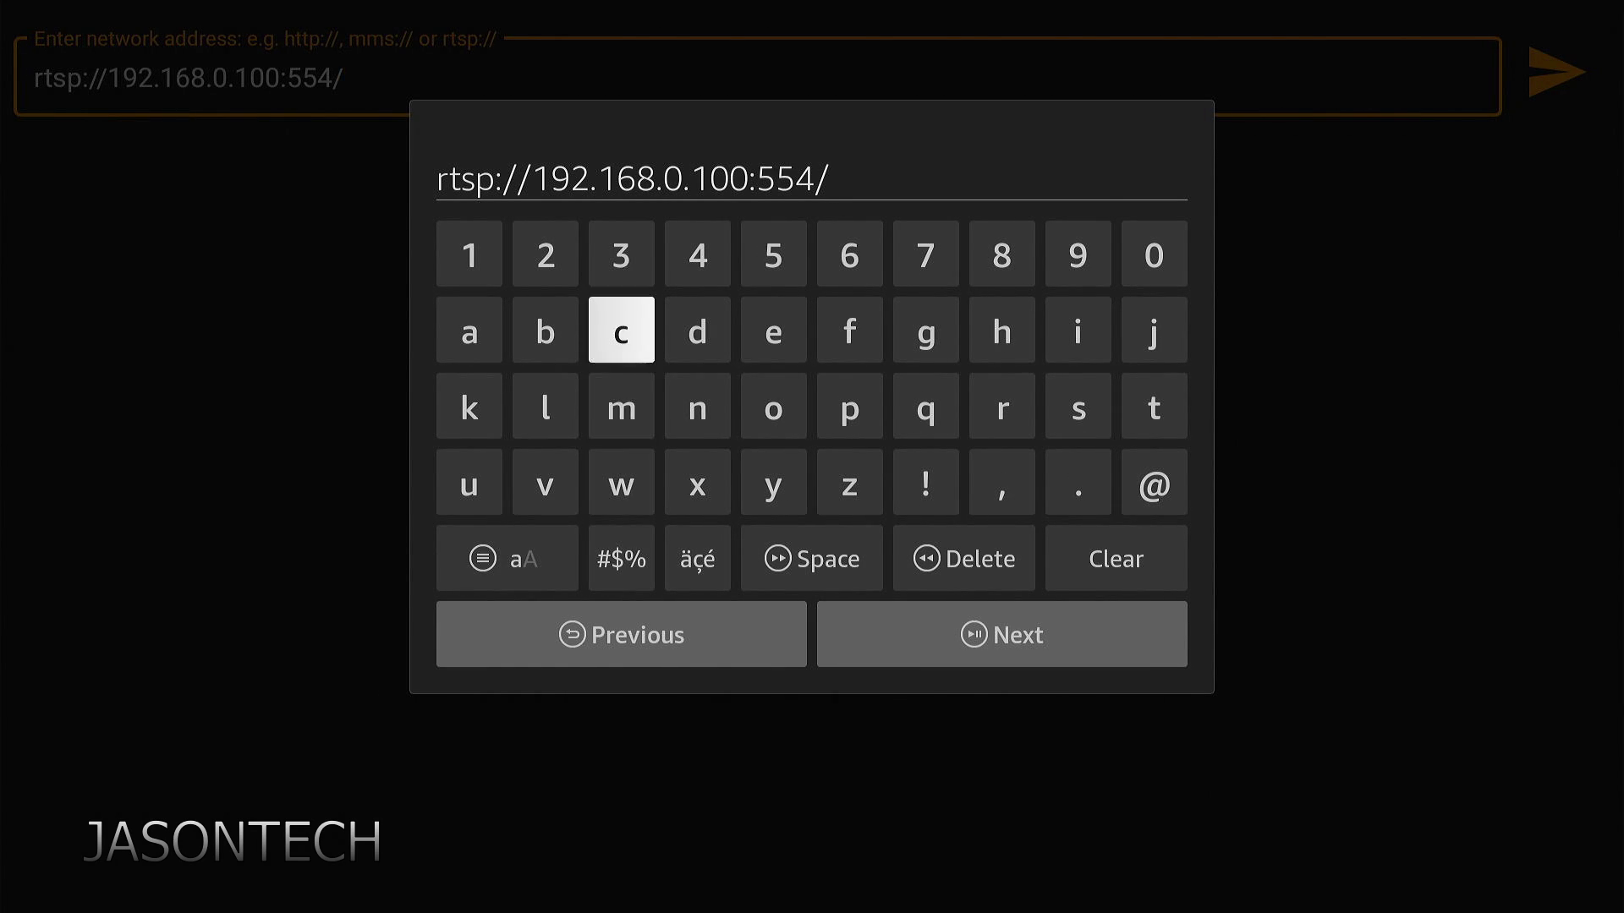
pyautogui.press('Right')
pyautogui.press('Right')
pyautogui.press('Right')
pyautogui.press('Right')
pyautogui.press('Right')
pyautogui.press('Right')
pyautogui.press('Right')
pyautogui.press('Down')
pyautogui.press('Left')
pyautogui.press('Return')
pyautogui.press('Right')
pyautogui.press('Return')
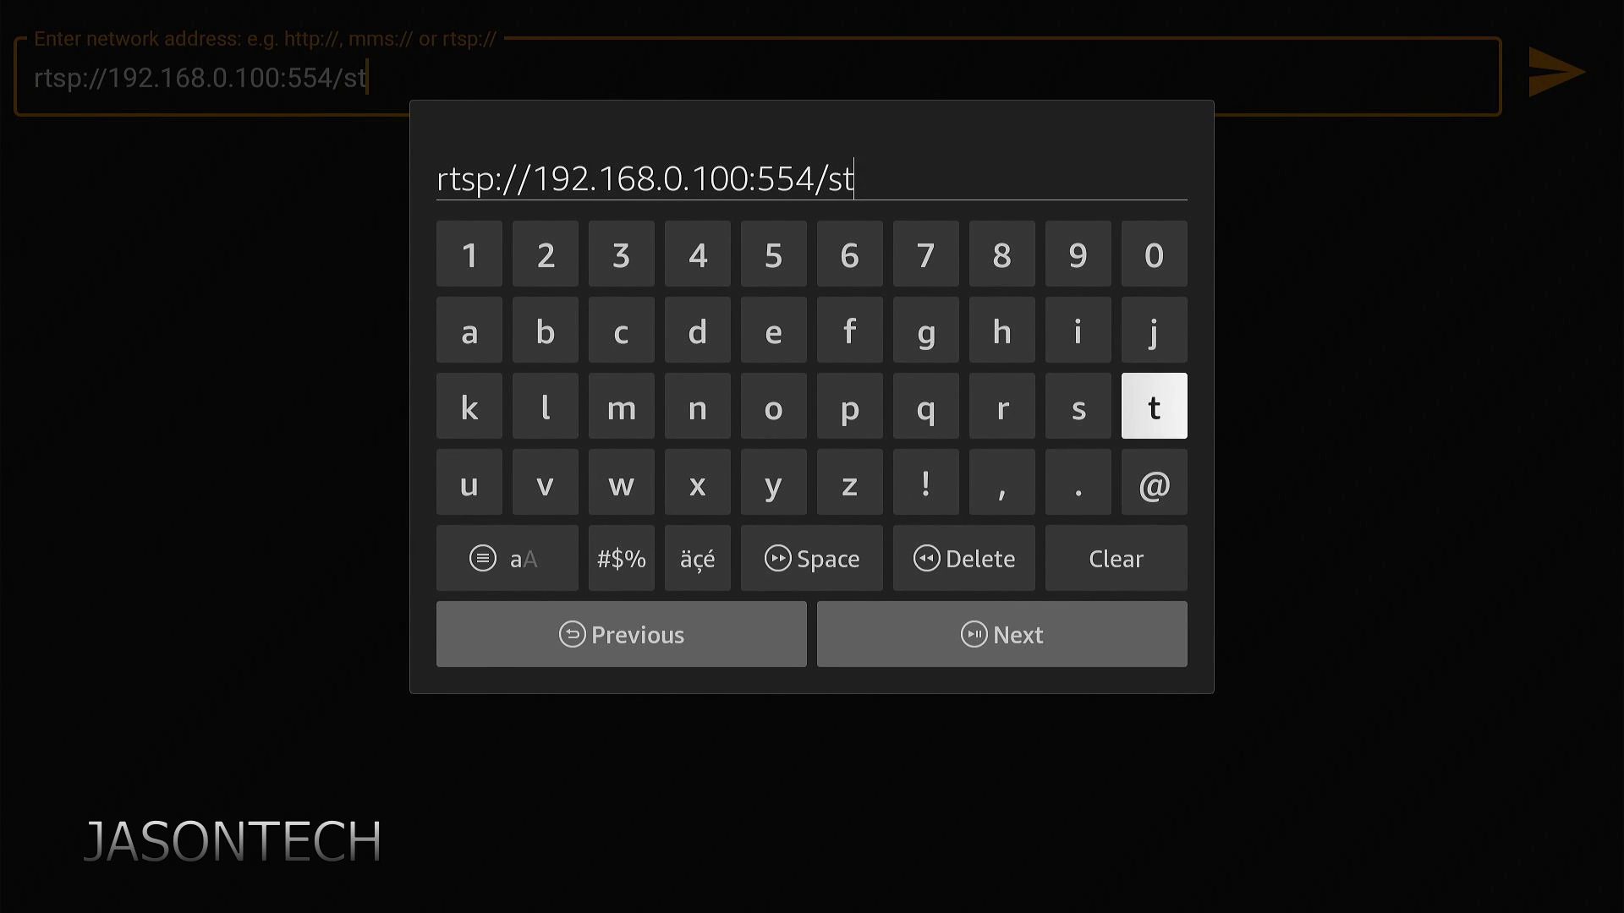
# Append "ream" to complete the word "stream" in the network address.
pyautogui.press('Left')
pyautogui.press('Left')
pyautogui.press('Return')
pyautogui.press('Left')
pyautogui.press('Left')
pyautogui.press('Left')
pyautogui.press('Up')
pyautogui.press('Return')
pyautogui.press('Left')
pyautogui.press('Left')
pyautogui.press('Left')
pyautogui.press('Left')
pyautogui.press('Return')
pyautogui.press('Down')
pyautogui.press('Right')
pyautogui.press('Right')
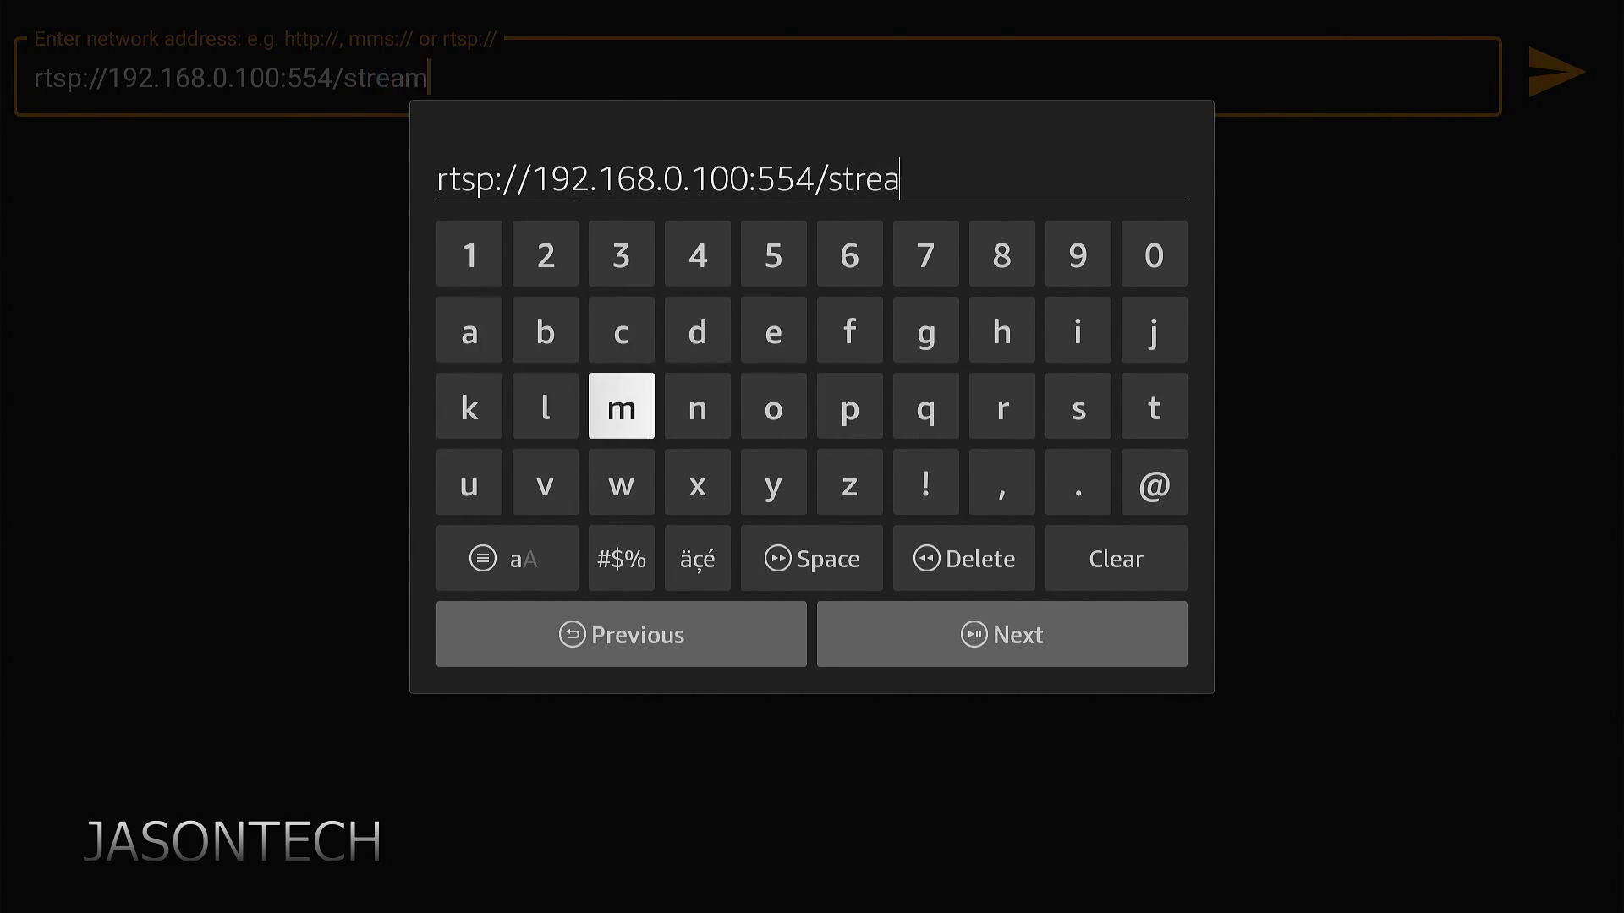
pyautogui.press('Return')
# Append "ing" so the address path reads "streaming".
pyautogui.press('Right')
pyautogui.press('Right')
pyautogui.press('Right')
pyautogui.press('Right')
pyautogui.press('Right')
pyautogui.press('Right')
pyautogui.press('Up')
pyautogui.press('Return')
pyautogui.press('Down')
pyautogui.press('Left')
pyautogui.press('Left')
pyautogui.press('Left')
pyautogui.press('Left')
pyautogui.press('Left')
pyautogui.press('Left')
pyautogui.press('Right')
pyautogui.press('Return')
pyautogui.press('Up')
pyautogui.press('Right')
pyautogui.press('Right')
pyautogui.press('Right')
pyautogui.press('Return')
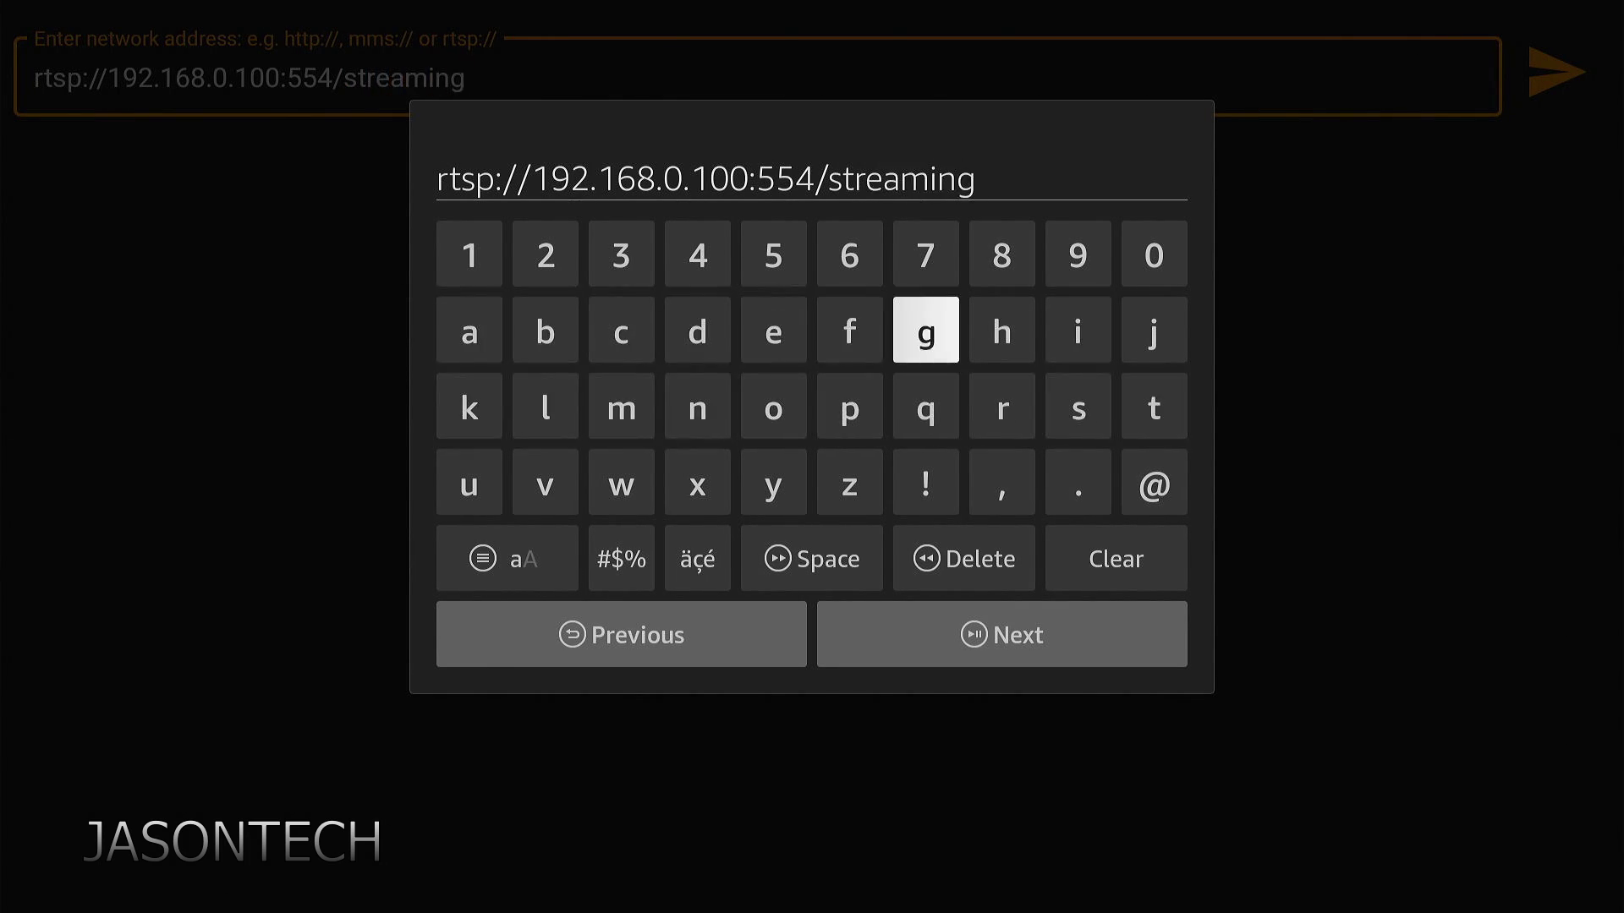
# Append a forward slash after "streaming" in the network address.
pyautogui.press('Down')
pyautogui.press('Down')
pyautogui.press('Left')
pyautogui.press('Down')
pyautogui.press('Left')
pyautogui.press('Left')
pyautogui.press('Return')
pyautogui.press('Up')
pyautogui.press('Up')
pyautogui.press('Right')
pyautogui.press('Return')
# Append "ch" in lowercase letters after "streaming/".
pyautogui.press('Down')
pyautogui.press('Down')
pyautogui.press('Left')
pyautogui.press('Return')
pyautogui.press('Up')
pyautogui.press('Up')
pyautogui.press('Up')
pyautogui.press('Return')
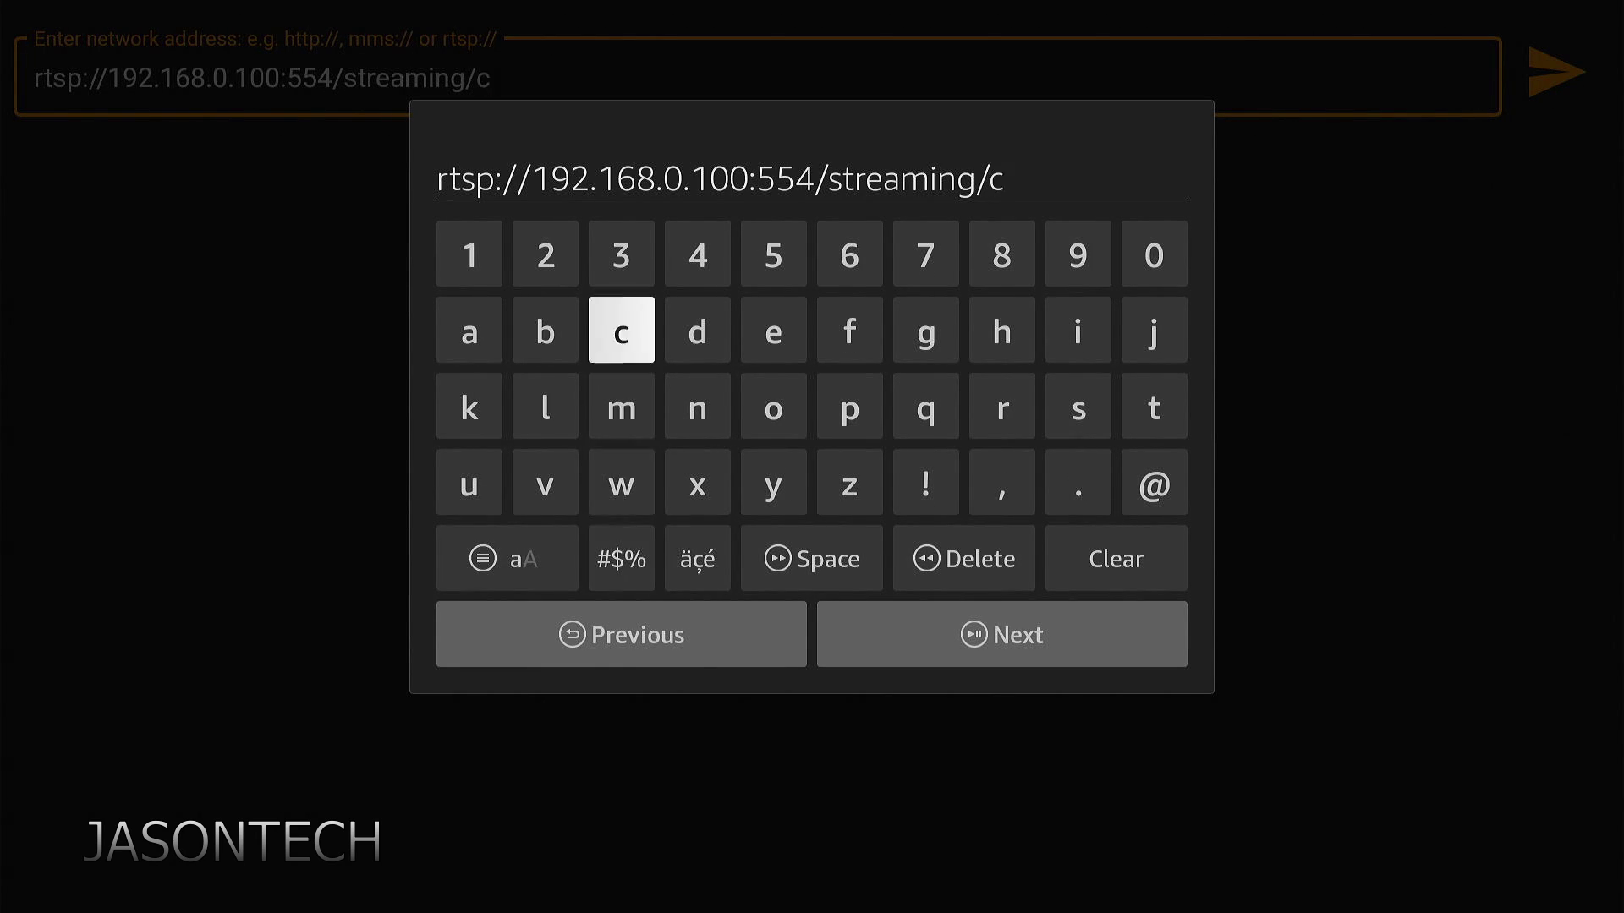
pyautogui.press('Right')
pyautogui.press('Right')
pyautogui.press('Right')
pyautogui.press('Right')
pyautogui.press('Right')
pyautogui.press('Return')
# Append "ann" so the second path segment reads "chann".
pyautogui.press('Right')
pyautogui.press('Left')
pyautogui.press('Left')
pyautogui.press('Left')
pyautogui.press('Left')
pyautogui.press('Left')
pyautogui.press('Left')
pyautogui.press('Left')
pyautogui.press('Left')
pyautogui.press('Return')
pyautogui.press('Down')
pyautogui.press('Right')
pyautogui.press('Right')
pyautogui.press('Right')
pyautogui.press('Return')
pyautogui.press('Return')
# Append "els" to complete the path segment "channels".
pyautogui.press('Up')
pyautogui.press('Right')
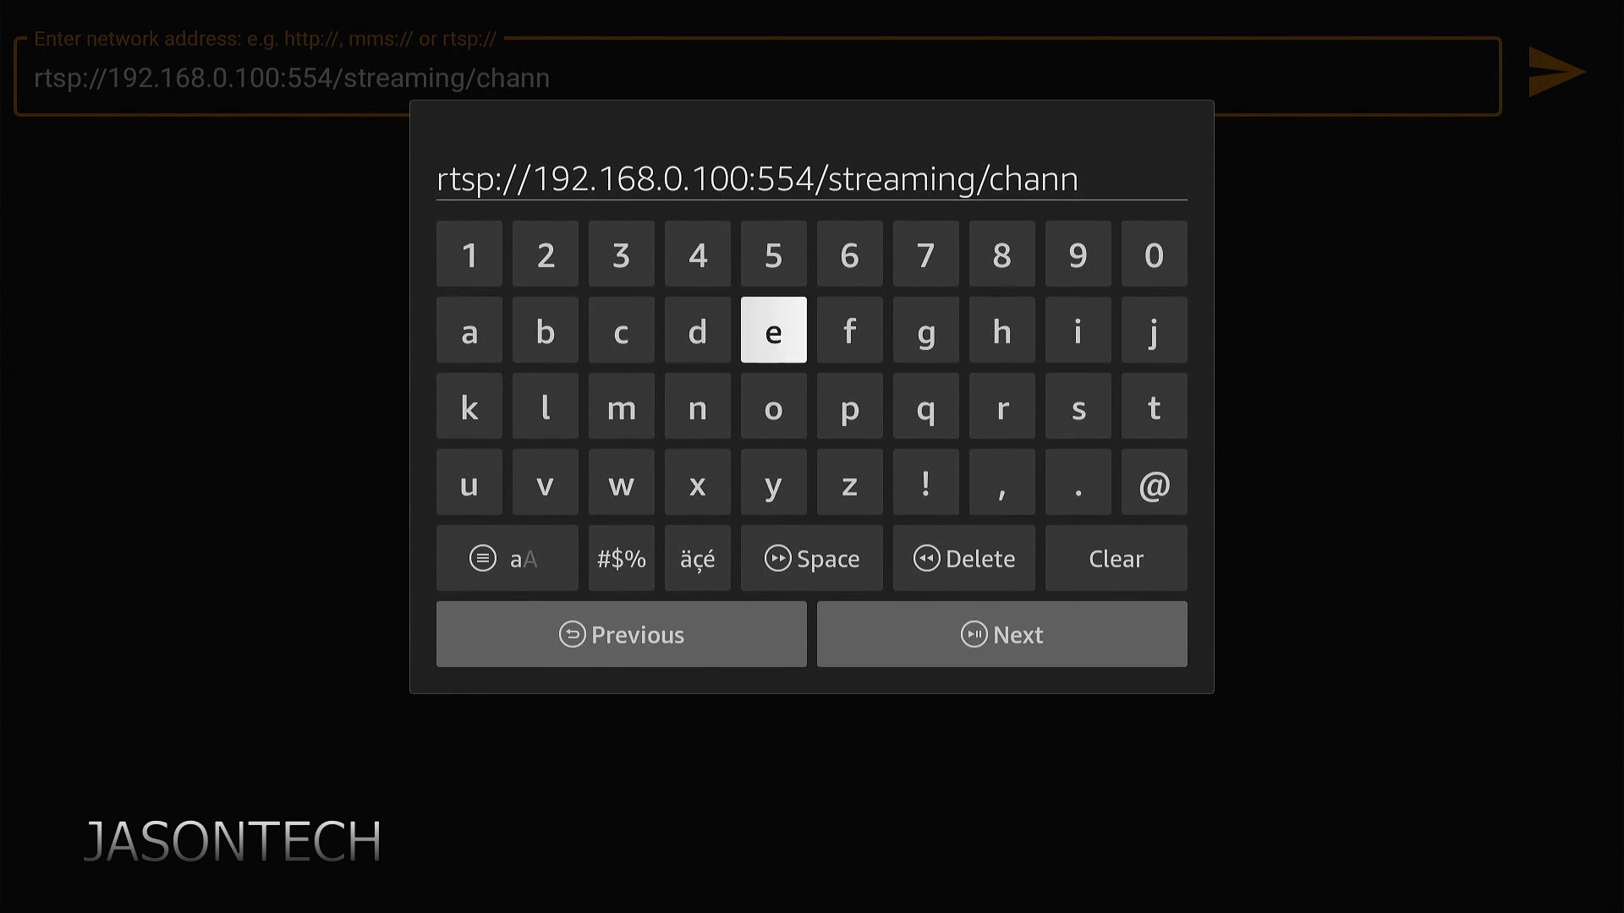
pyautogui.press('Return')
pyautogui.press('Down')
pyautogui.press('Left')
pyautogui.press('Left')
pyautogui.press('Left')
pyautogui.press('Return')
pyautogui.press('Right')
pyautogui.press('Right')
pyautogui.press('Right')
pyautogui.press('Right')
pyautogui.press('Right')
pyautogui.press('Right')
pyautogui.press('Right')
pyautogui.press('Return')
# Append a forward slash after "channels" in the network address.
pyautogui.press('Down')
pyautogui.press('Left')
pyautogui.press('Left')
pyautogui.press('Left')
pyautogui.press('Left')
pyautogui.press('Left')
pyautogui.press('Left')
pyautogui.press('Left')
pyautogui.press('Down')
pyautogui.press('Right')
pyautogui.press('Return')
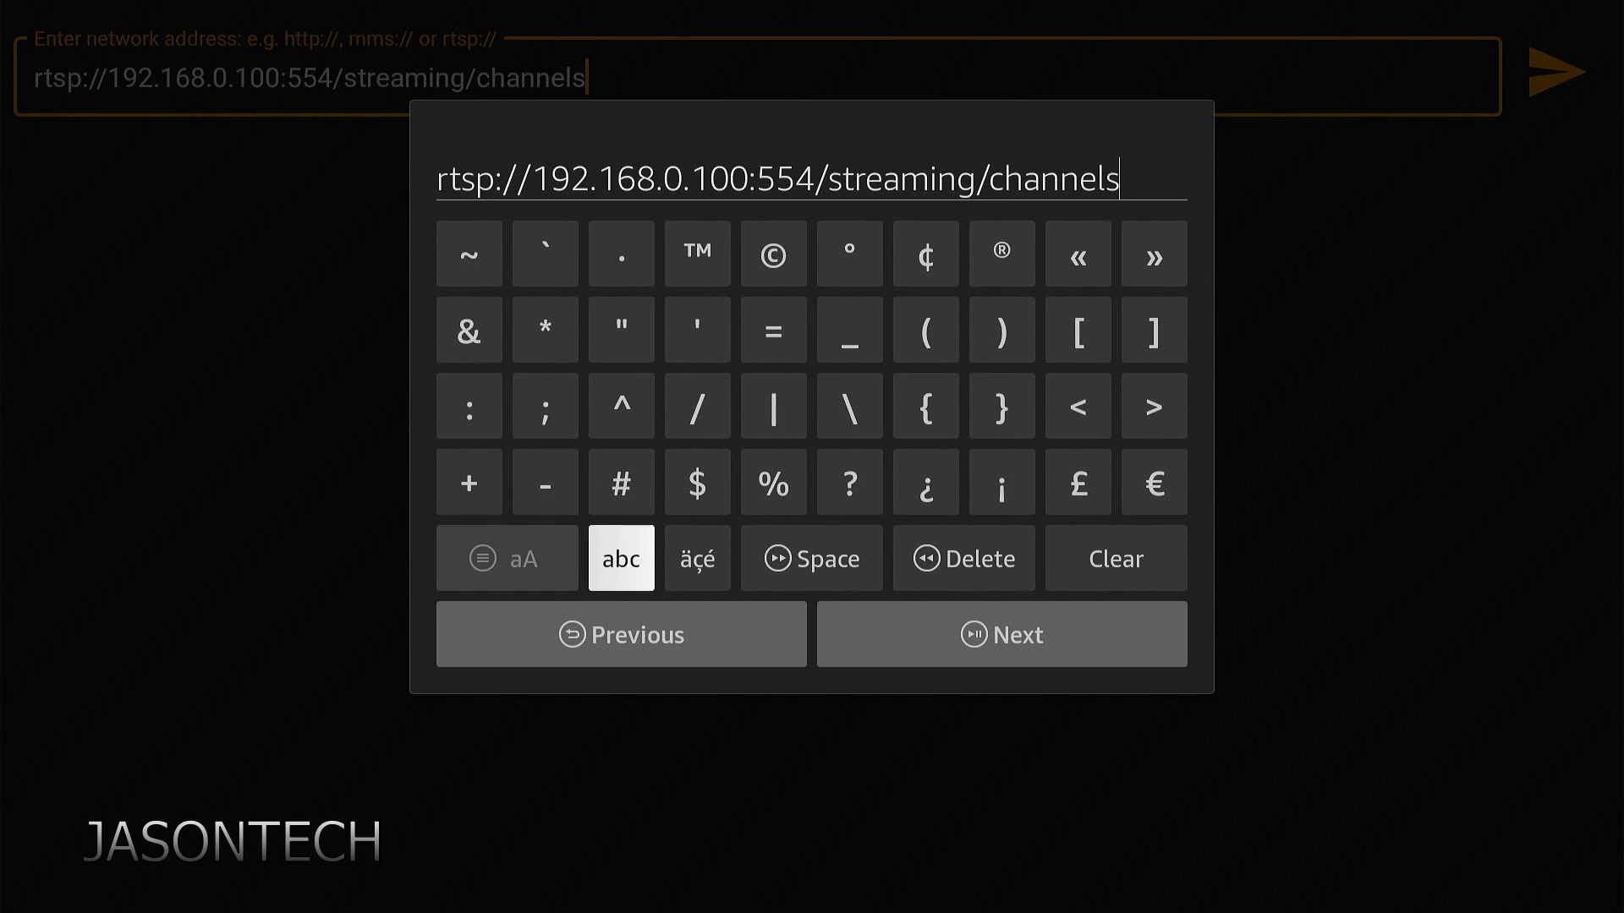
pyautogui.press('Up')
pyautogui.press('Up')
pyautogui.press('Right')
pyautogui.press('Return')
# Enter "1" as the first digit of the channel number after "channels/".
pyautogui.press('Up')
pyautogui.press('Down')
pyautogui.press('Down')
pyautogui.press('Down')
pyautogui.press('Left')
pyautogui.press('Return')
pyautogui.press('Up')
pyautogui.press('Up')
pyautogui.press('Up')
pyautogui.press('Up')
pyautogui.press('Left')
pyautogui.press('Left')
pyautogui.press('Return')
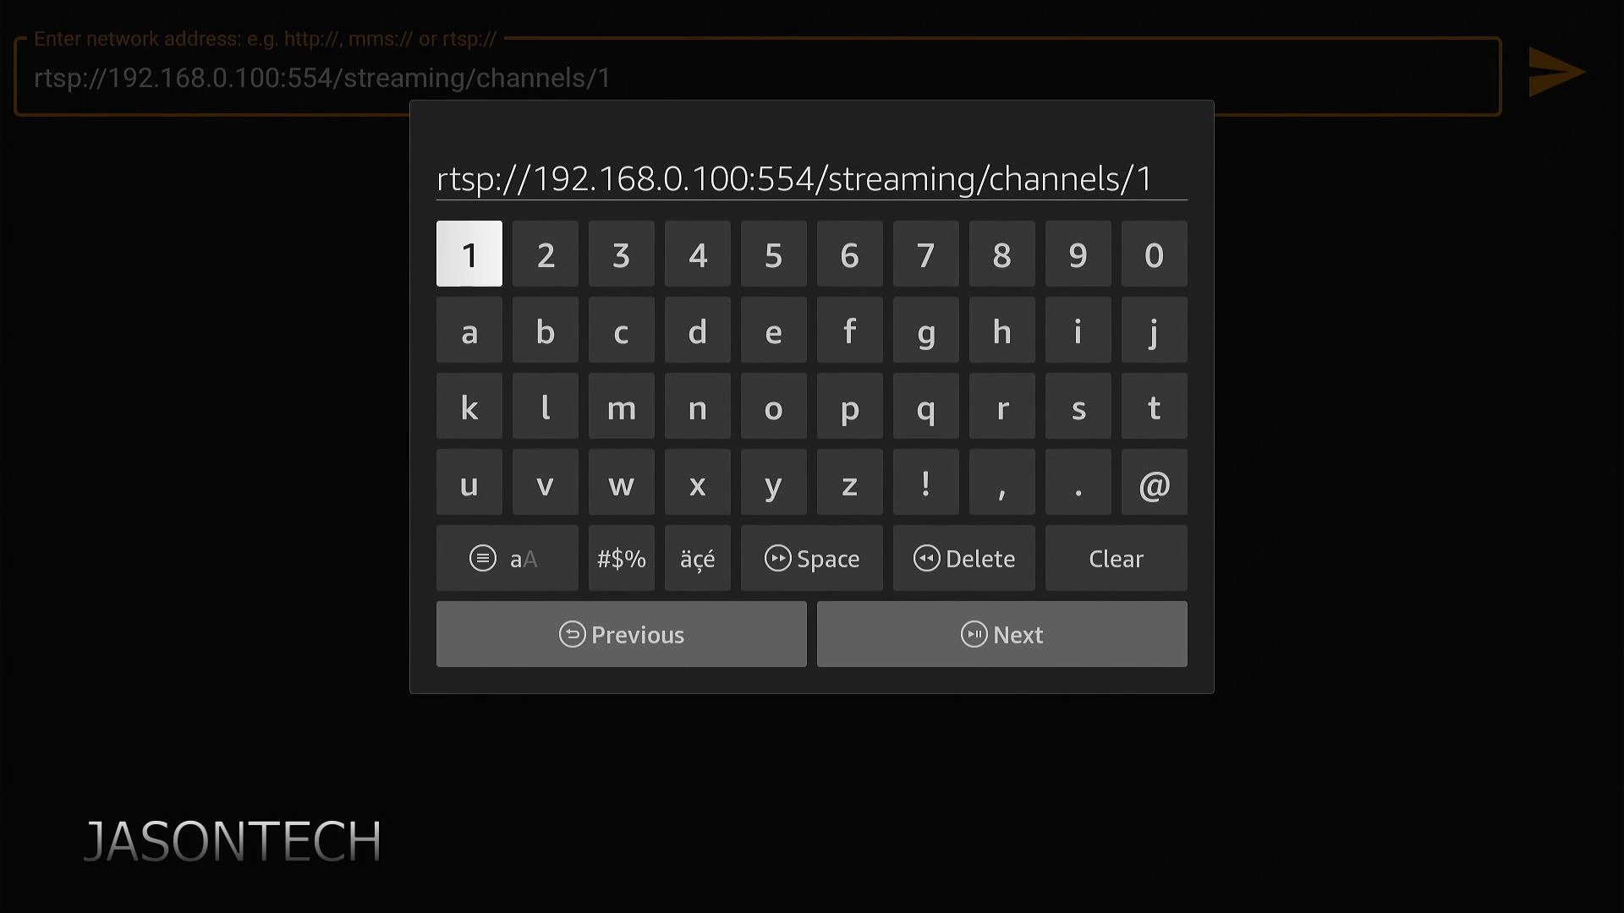
# Append "01" to make the channel number 101 at the end of the network address.
pyautogui.press('Left')
pyautogui.press('Left')
pyautogui.press('Right')
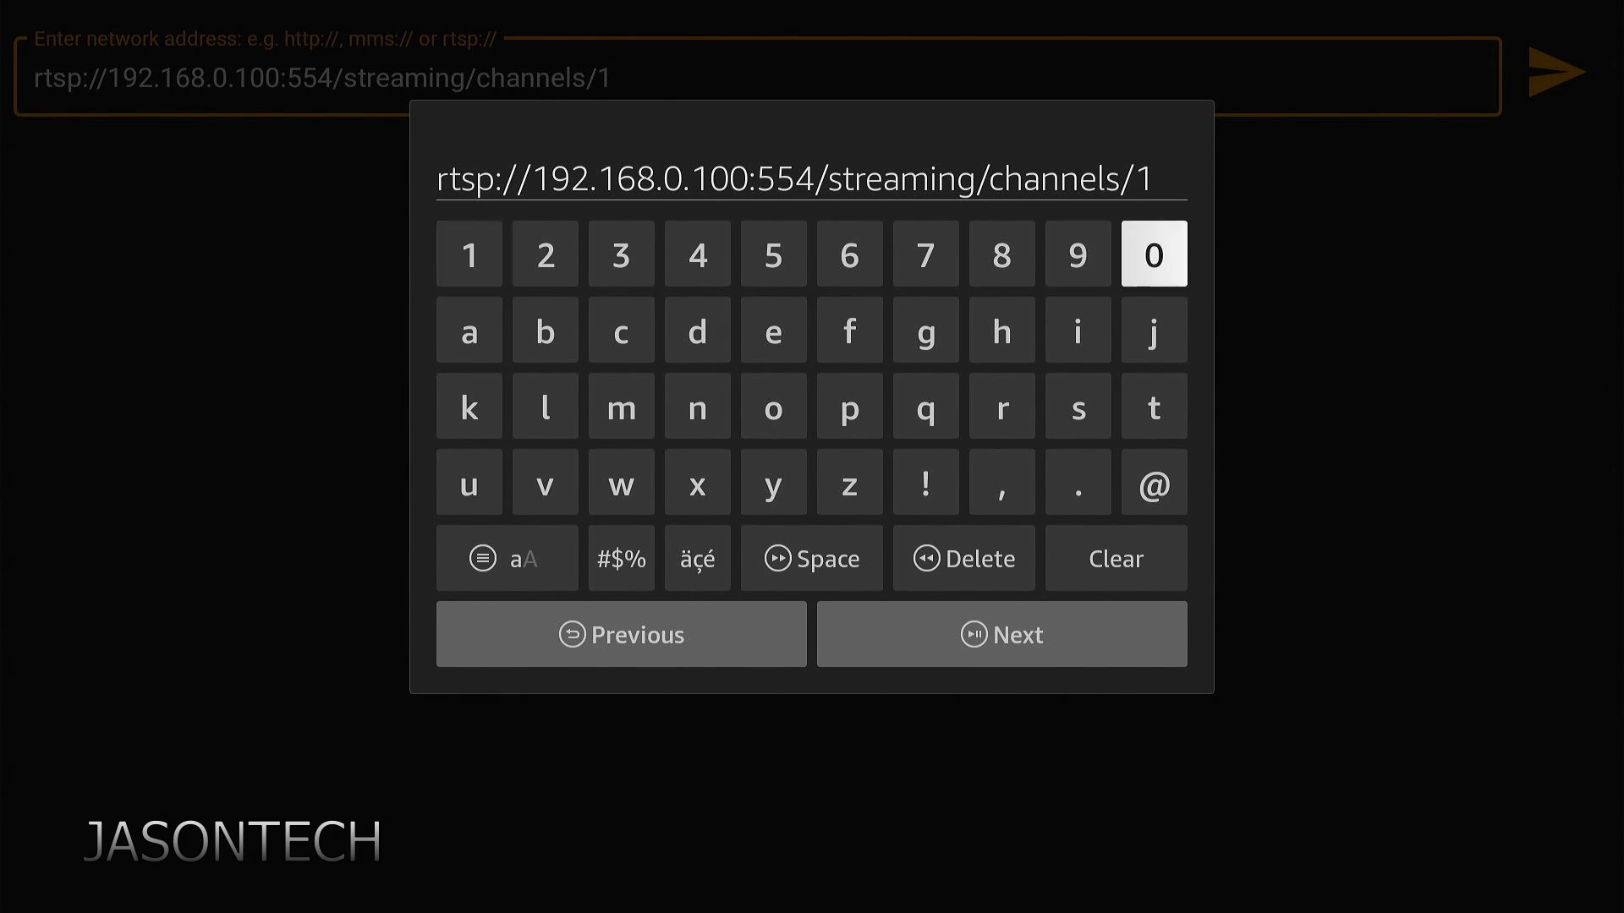
pyautogui.press('Return')
pyautogui.press('Right')
pyautogui.press('Return')
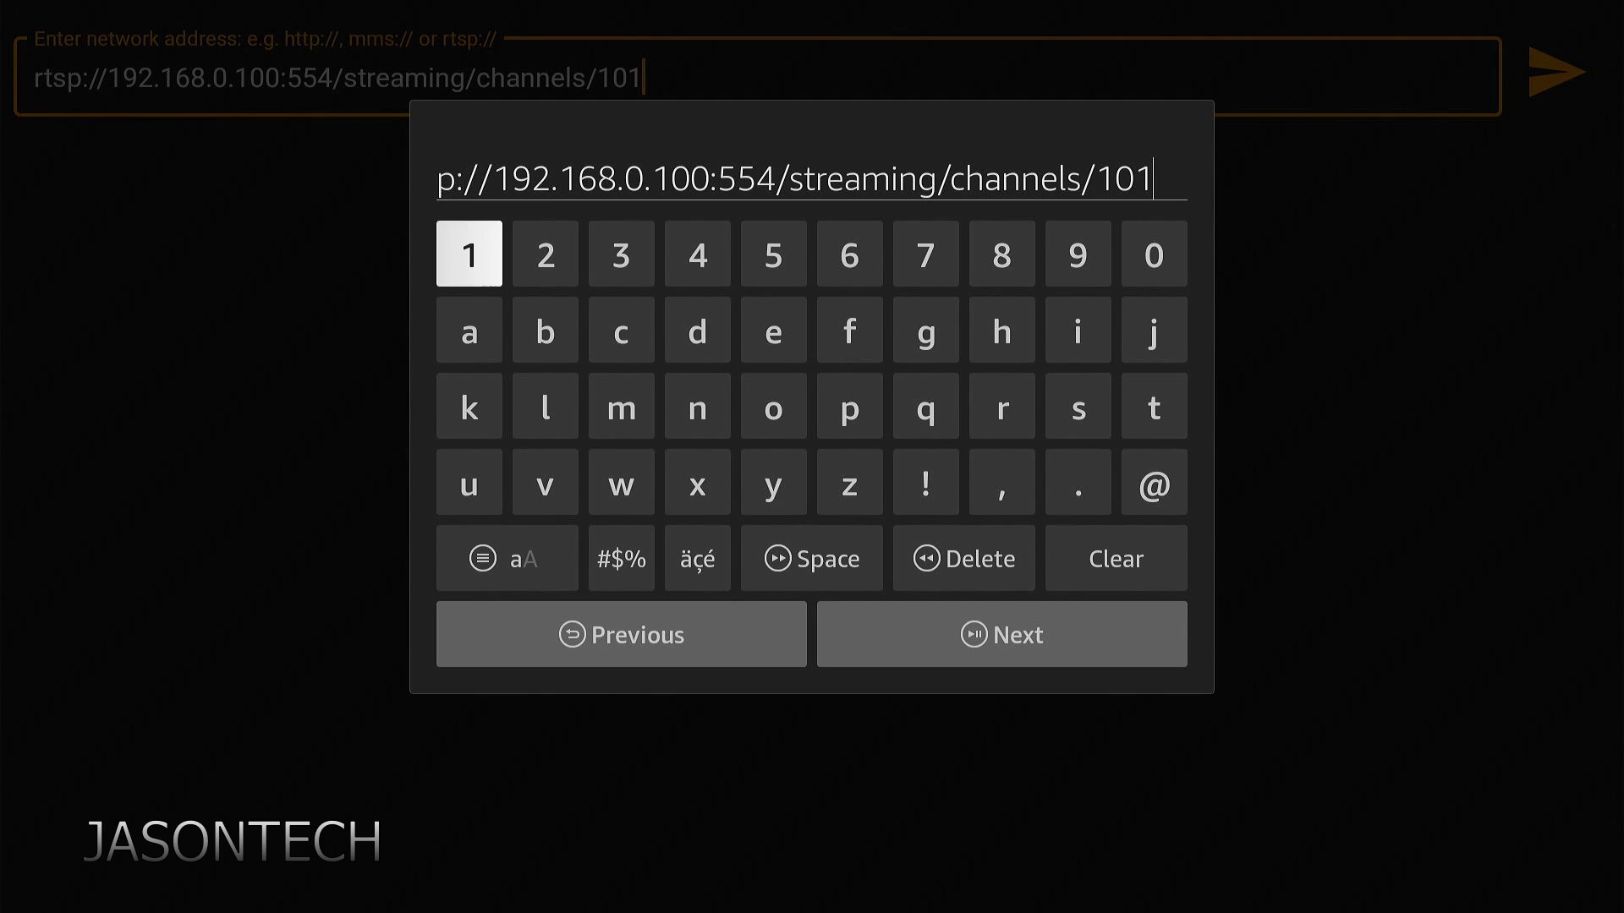
# Delete the last digit of the channel number in the network address.
pyautogui.press('Up')
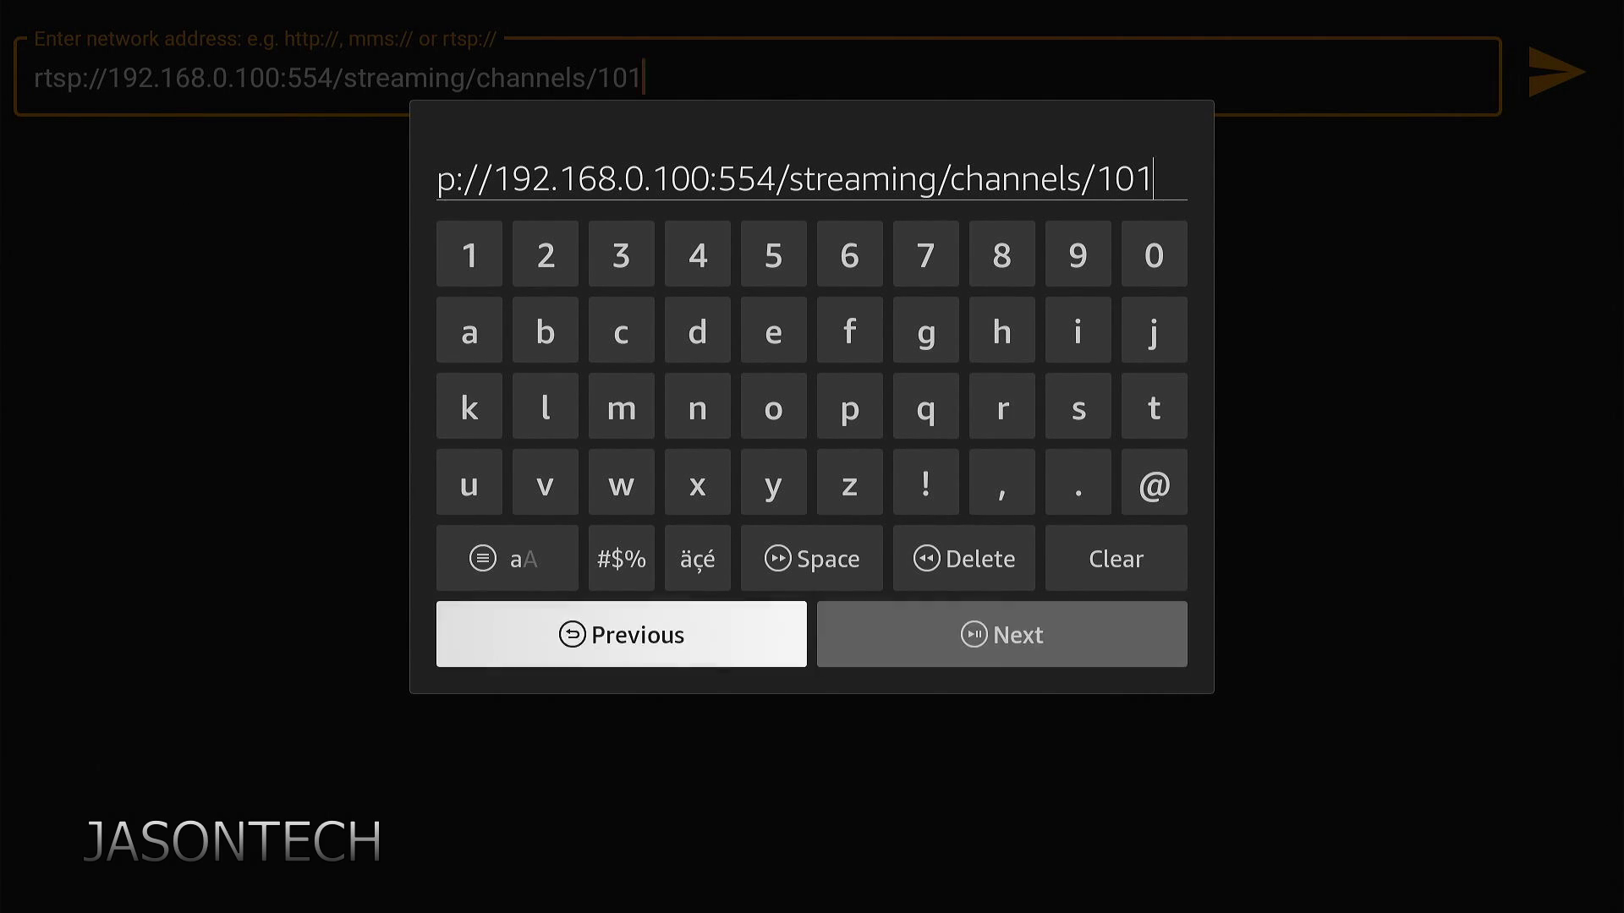
pyautogui.press('Up')
pyautogui.press('Right')
pyautogui.press('Right')
pyautogui.press('Right')
pyautogui.press('Return')
pyautogui.press('Down')
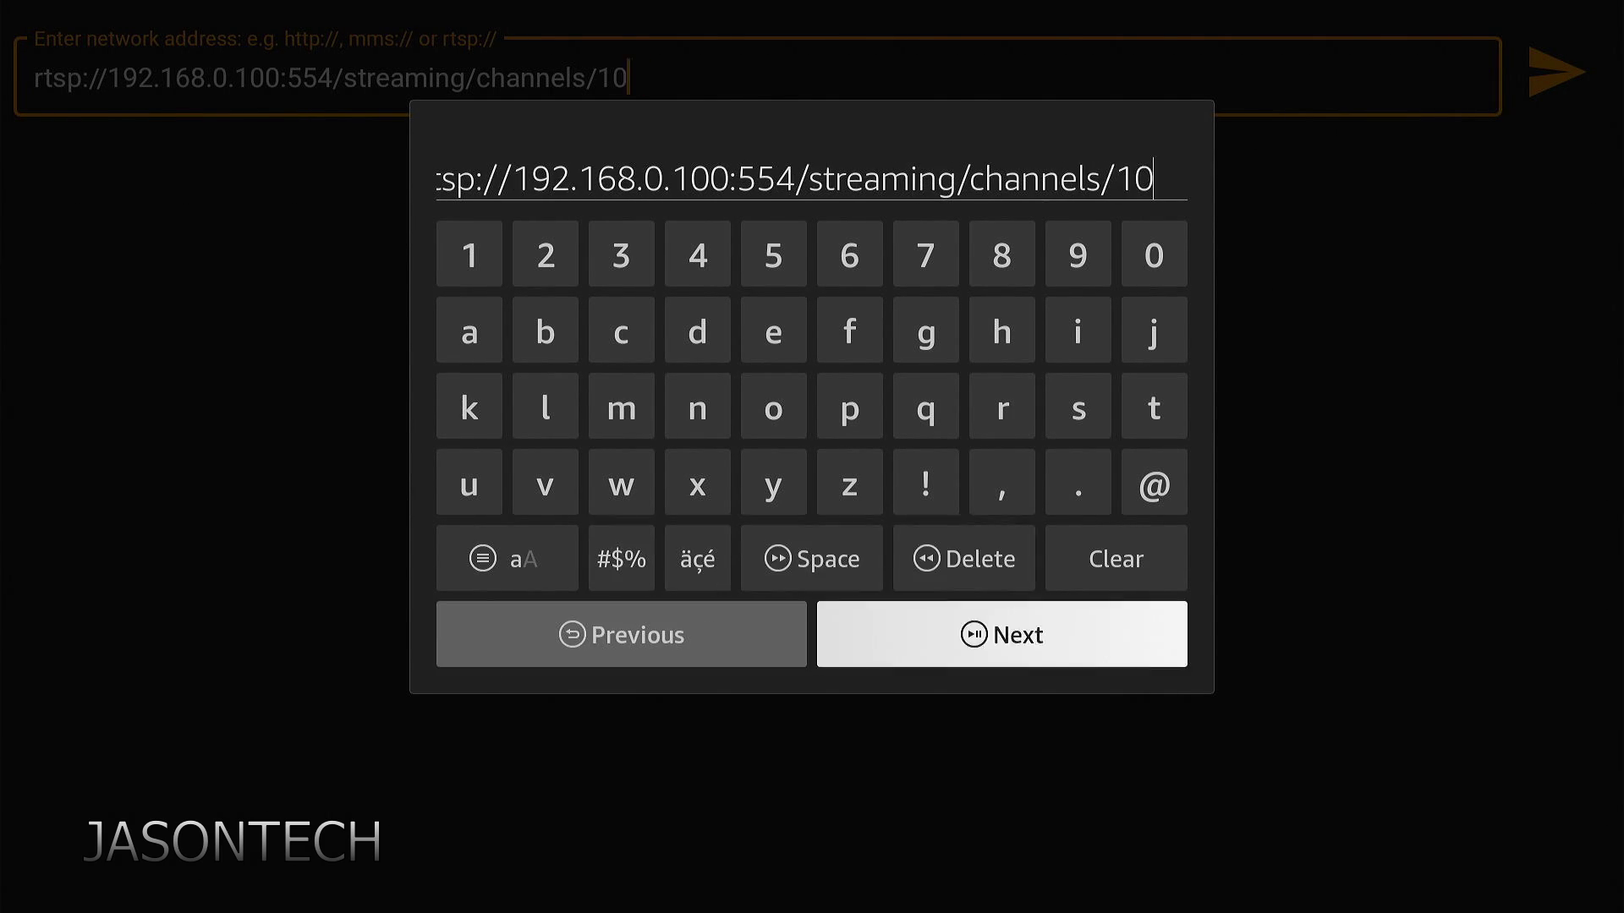
# Append "2" to make the channel number 102 at the end of the network address and submit the address.
pyautogui.press('Up')
pyautogui.press('Up')
pyautogui.press('Up')
pyautogui.press('Up')
pyautogui.press('Up')
pyautogui.press('Left')
pyautogui.press('Left')
pyautogui.press('Left')
pyautogui.press('Left')
pyautogui.press('Left')
pyautogui.press('Left')
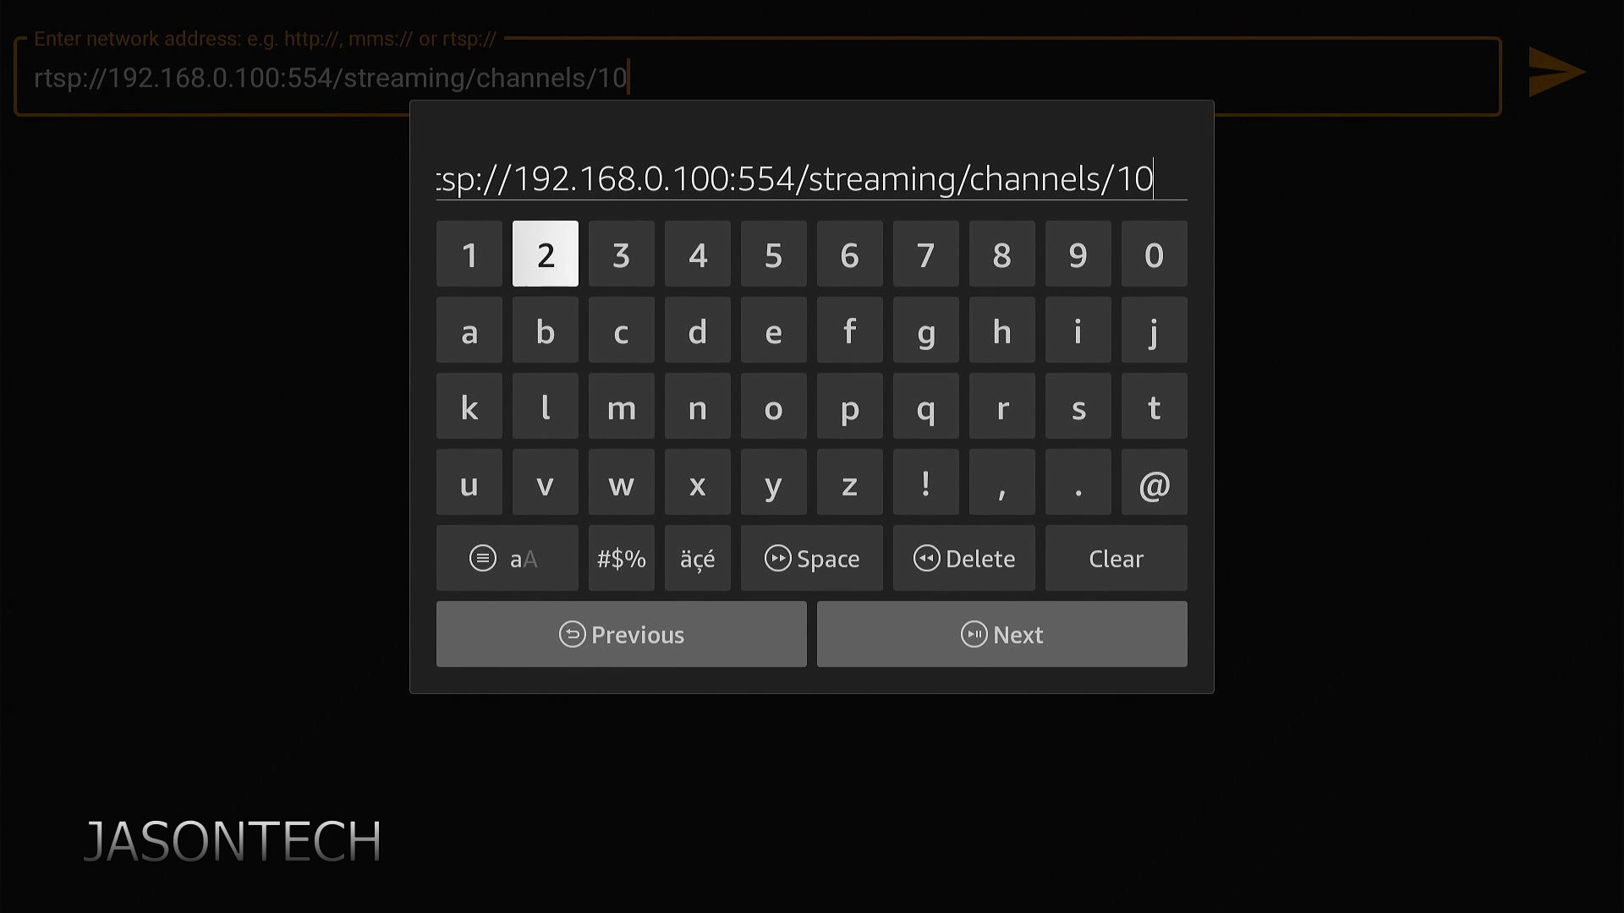
pyautogui.press('Return')
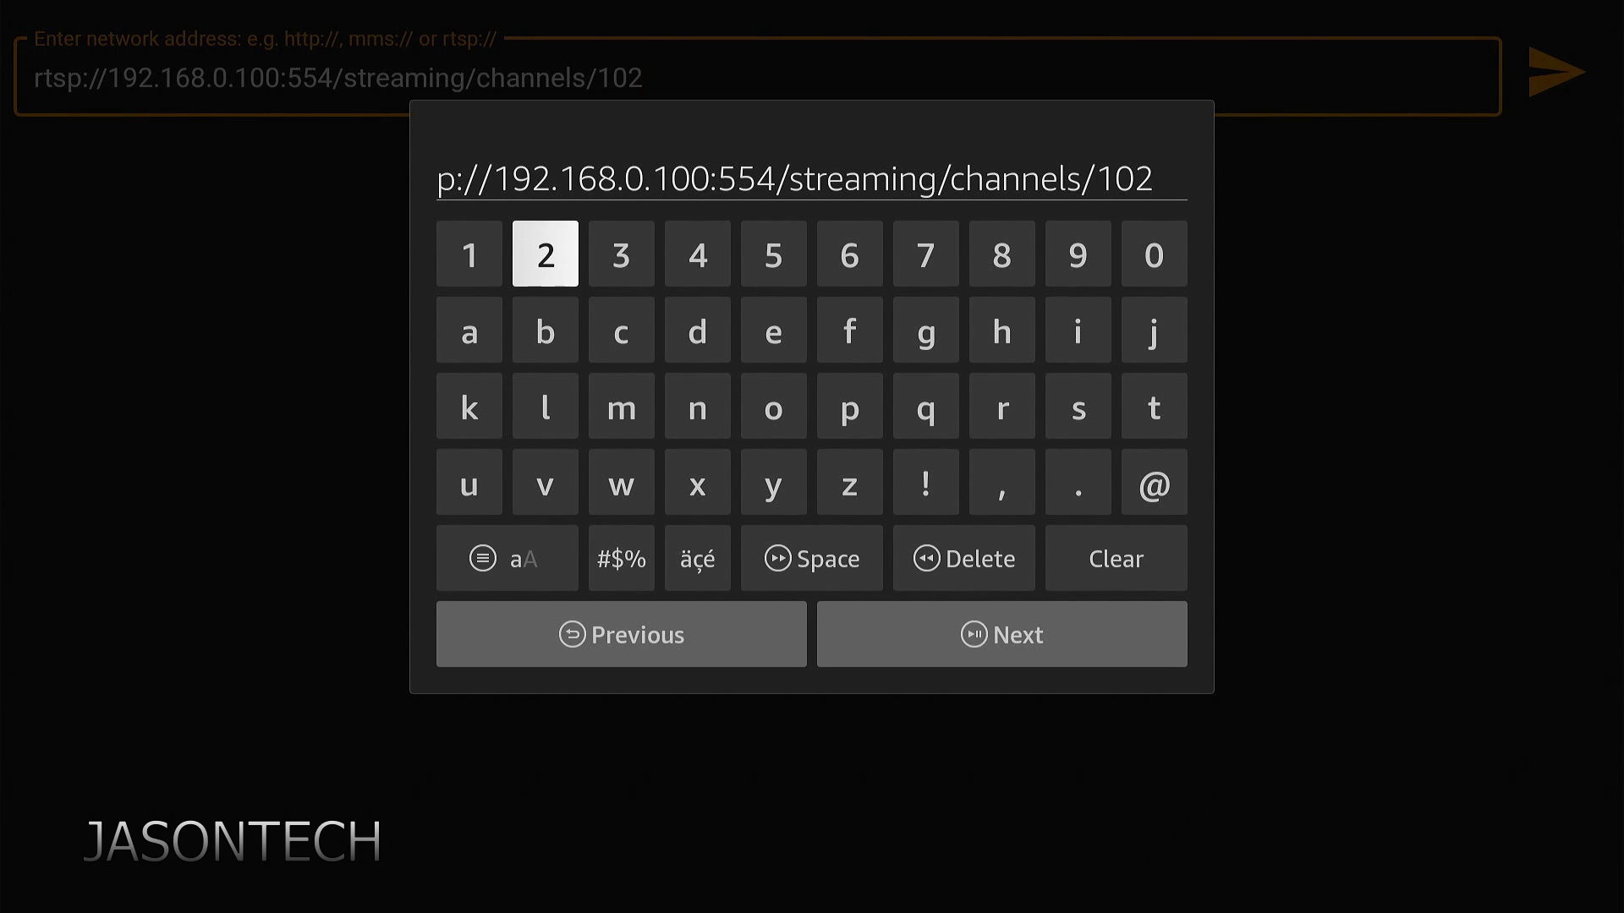
pyautogui.press('XF86AudioPlay')
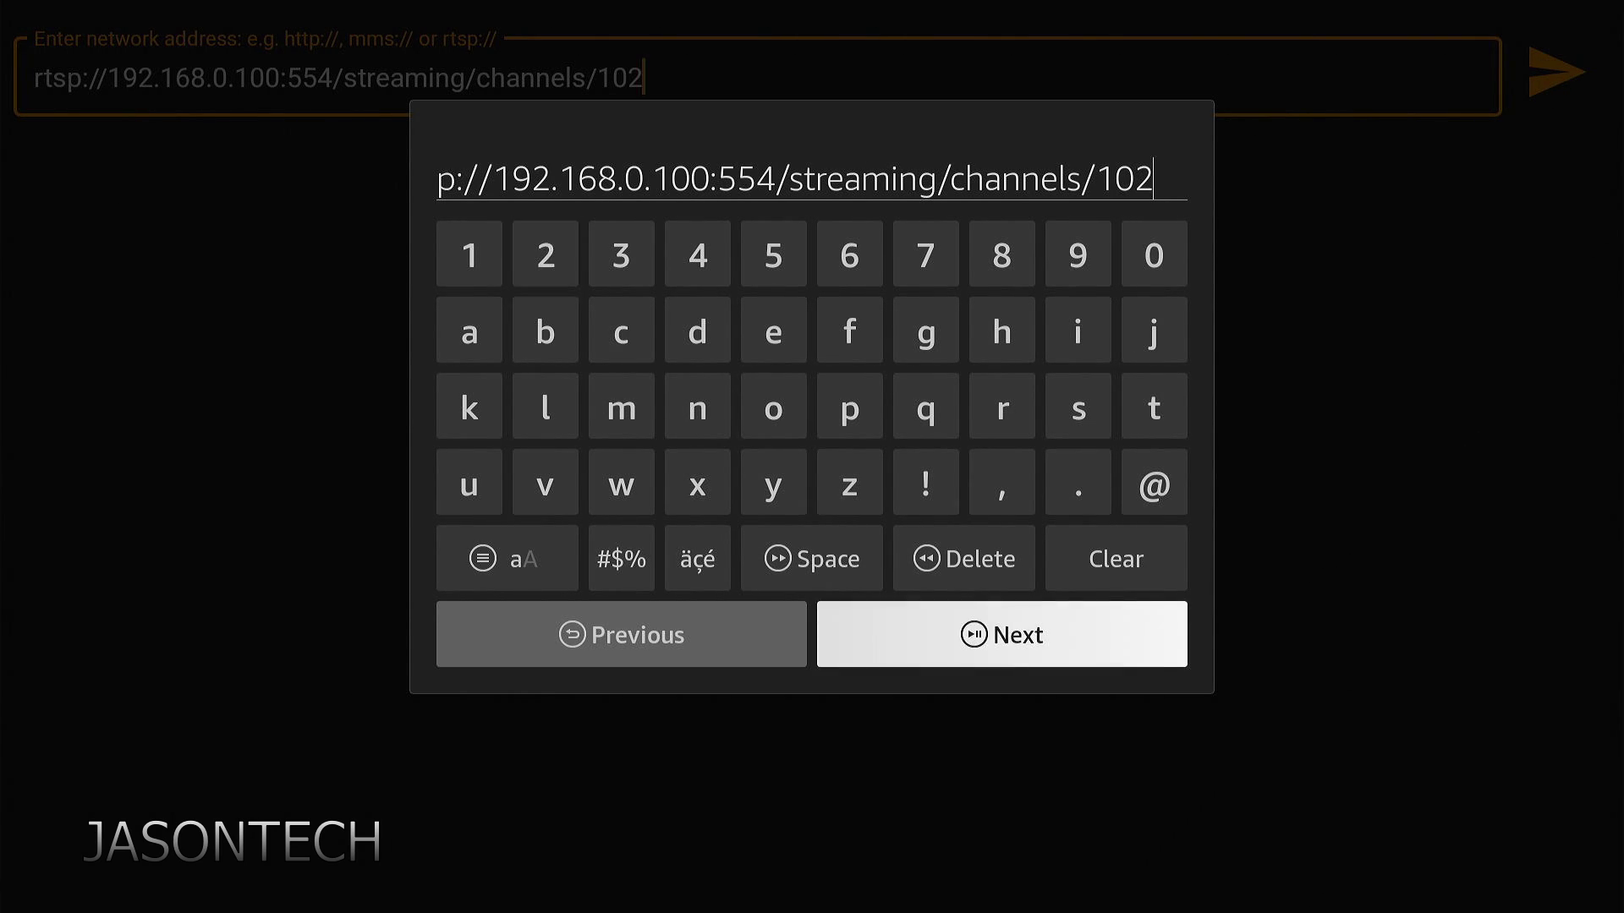
pyautogui.press('Return')
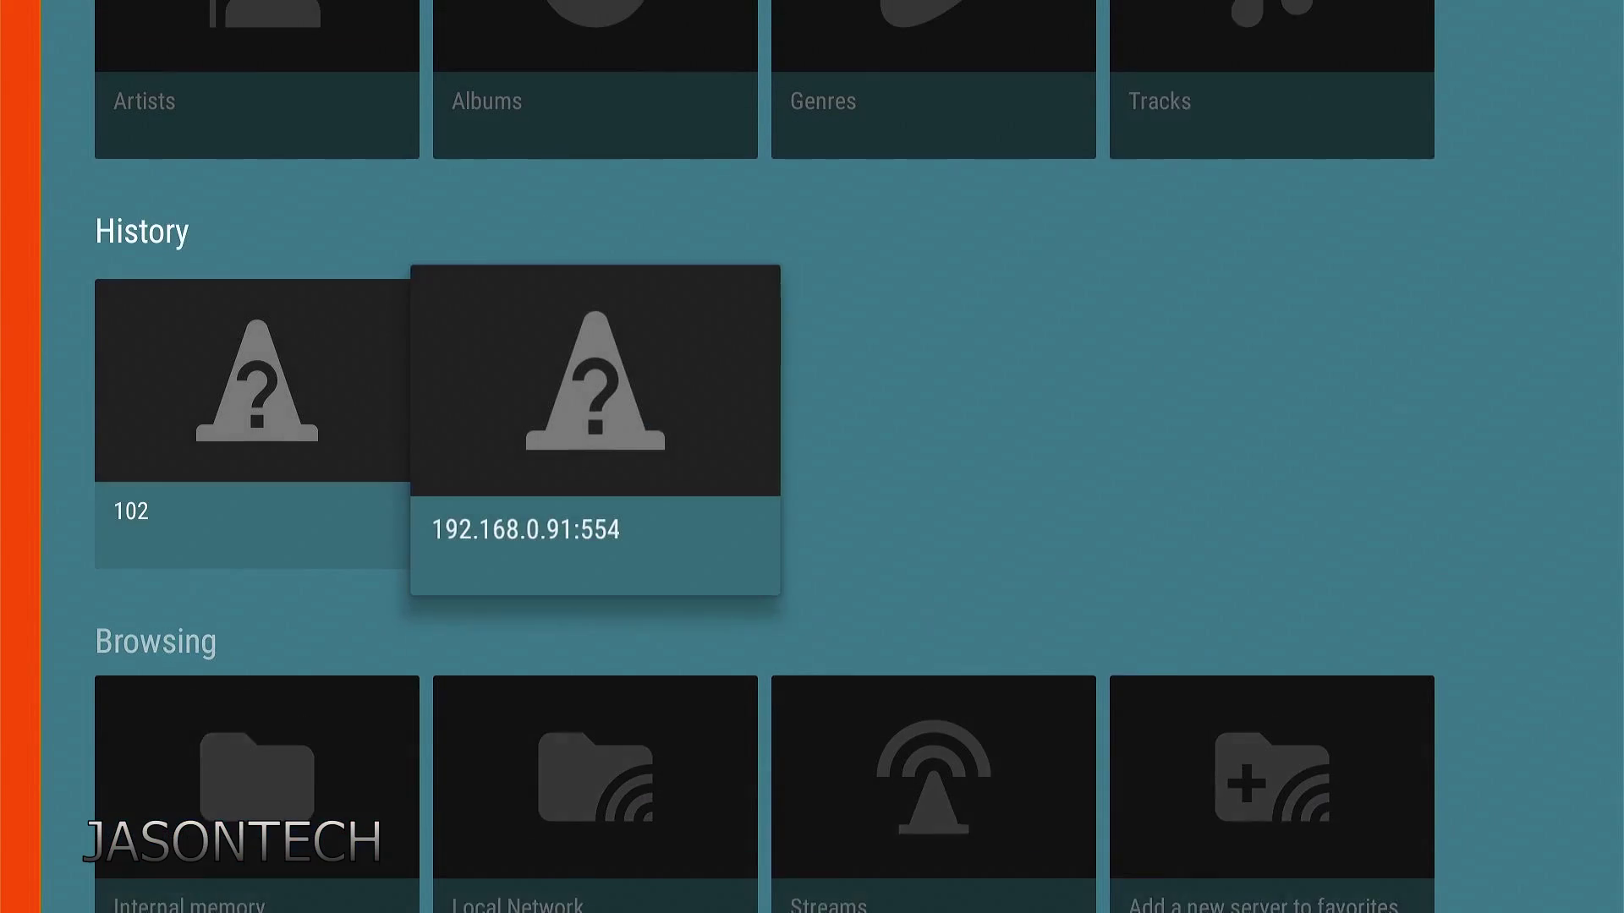
# Examine the saved stream entries 102 and 192.168.0.91:554 in the History section.
pyautogui.press('Left')
pyautogui.press('Right')
pyautogui.press('Left')
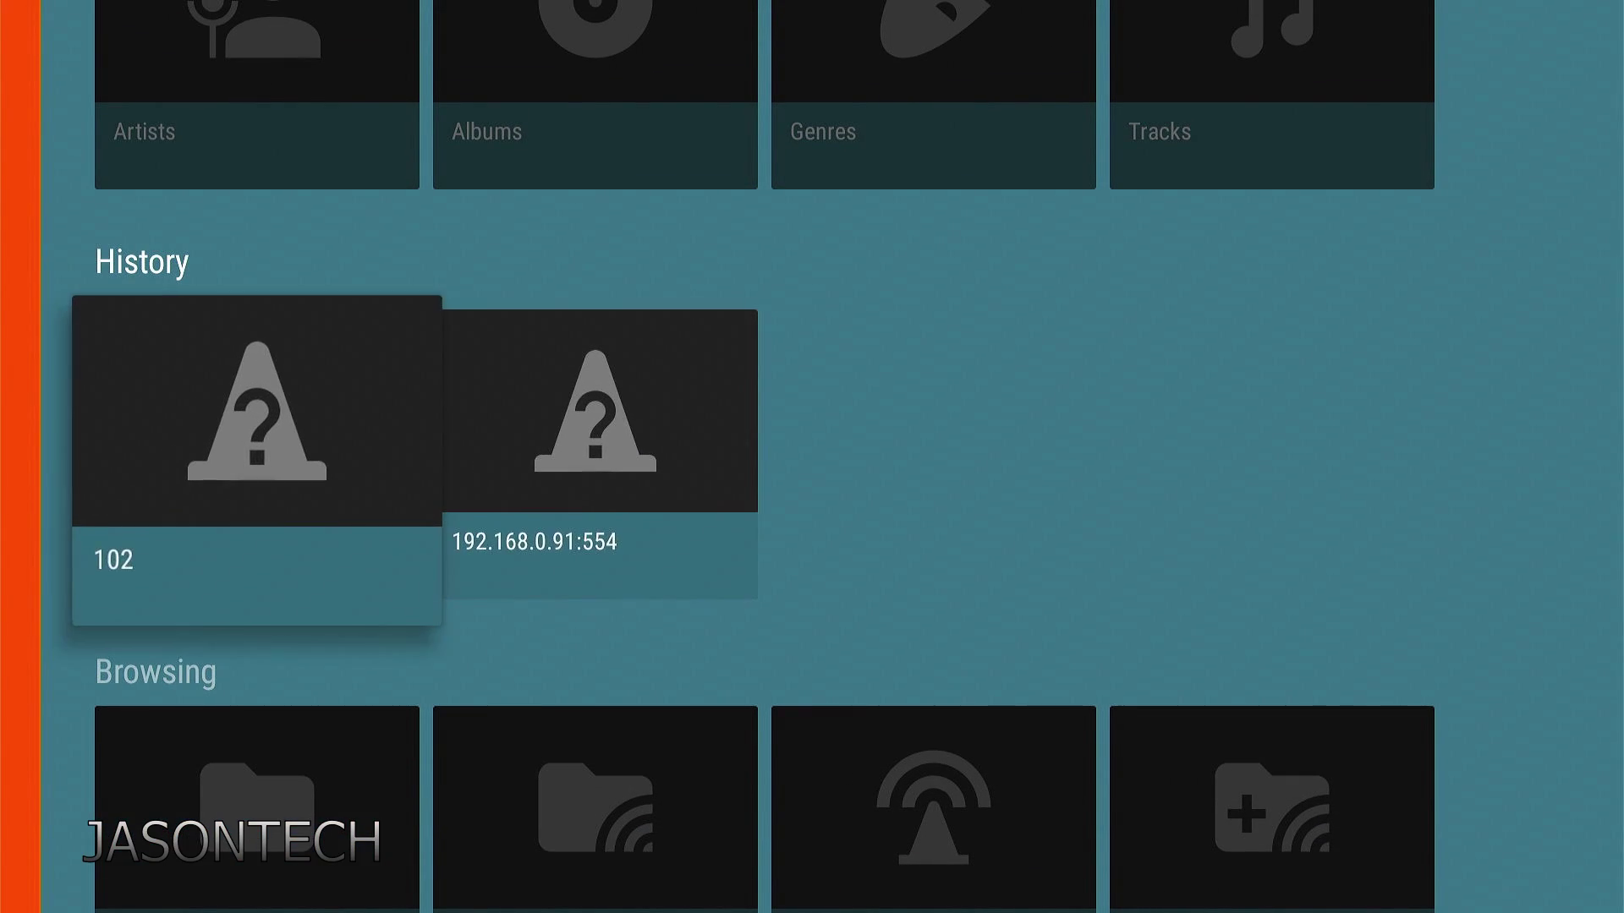
pyautogui.press('Right')
pyautogui.press('Left')
pyautogui.press('Right')
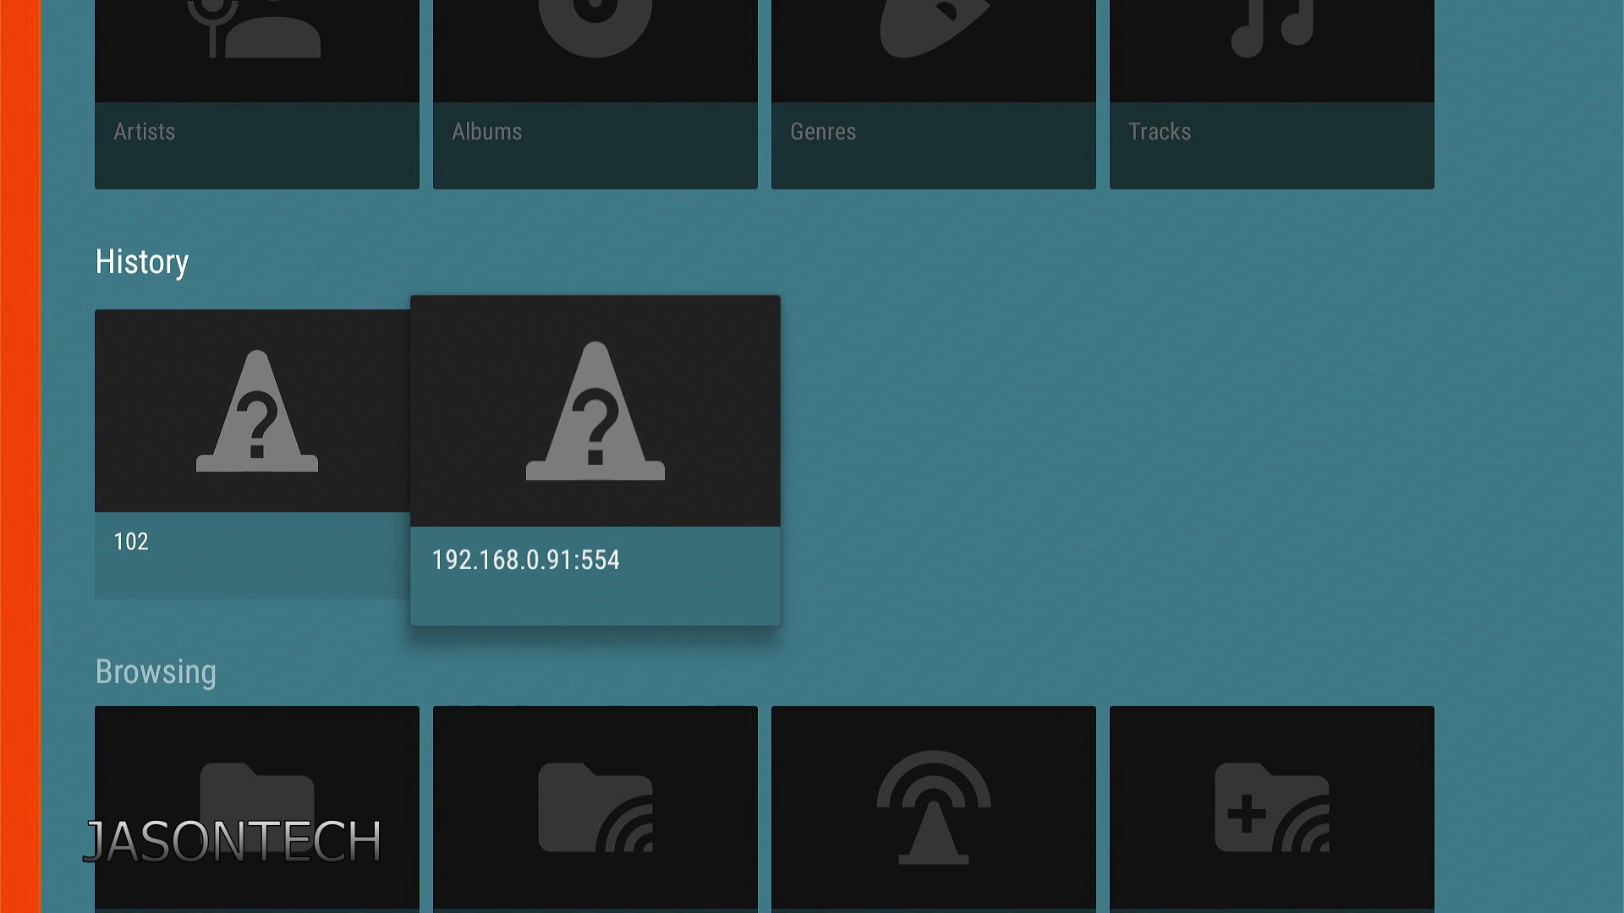
pyautogui.press('Return')
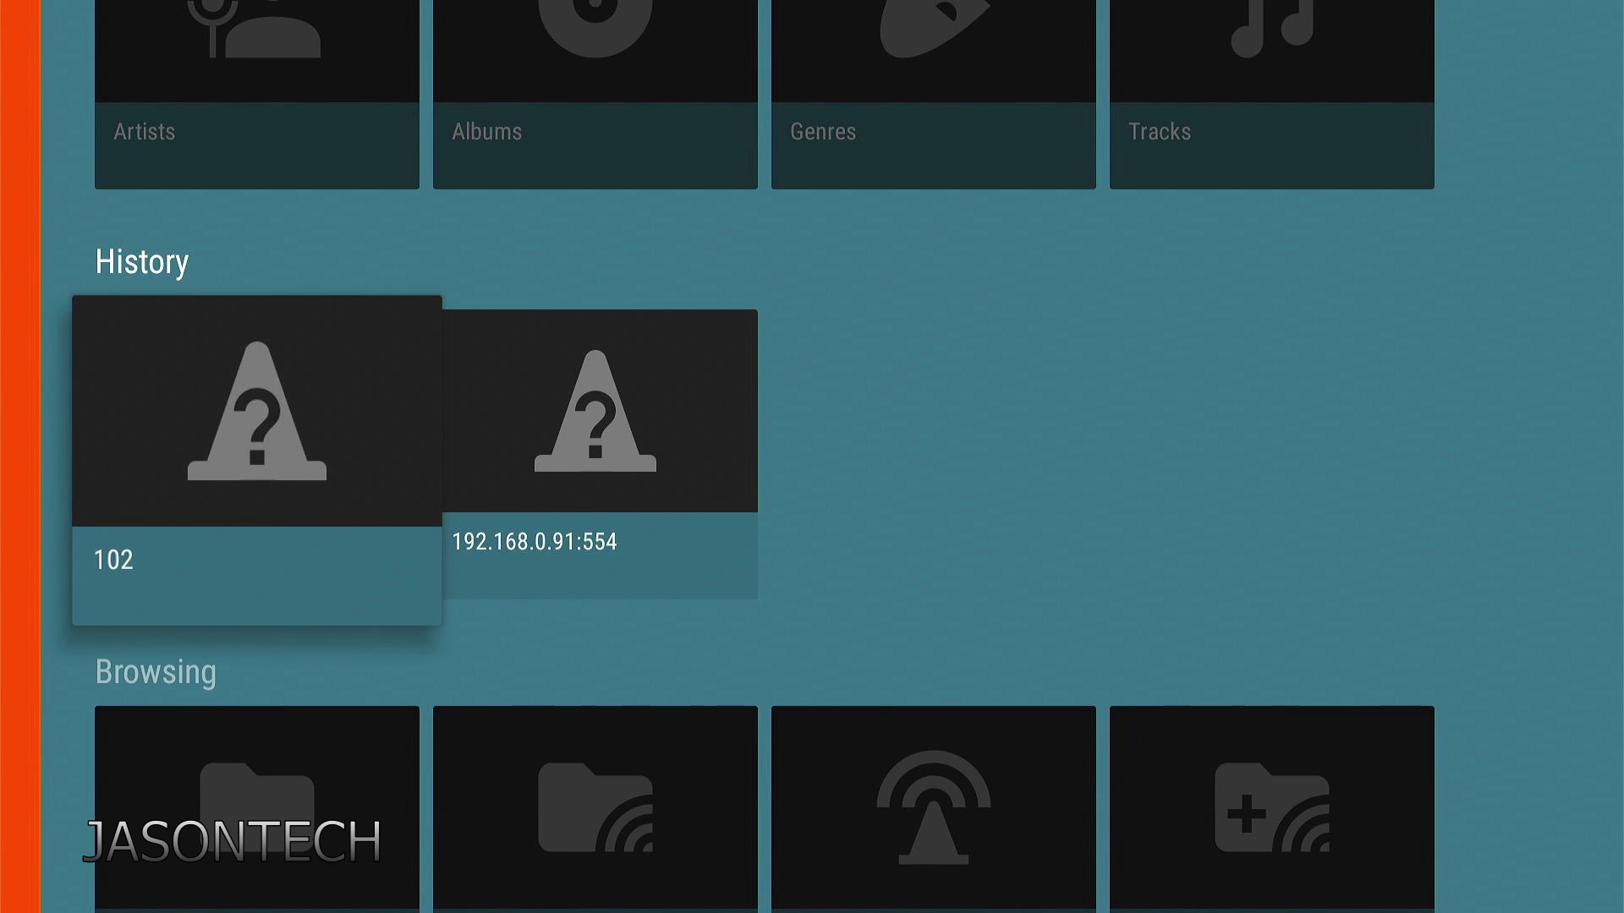
# Go from History to the Other section of the home screen and open Settings.
pyautogui.press('Left')
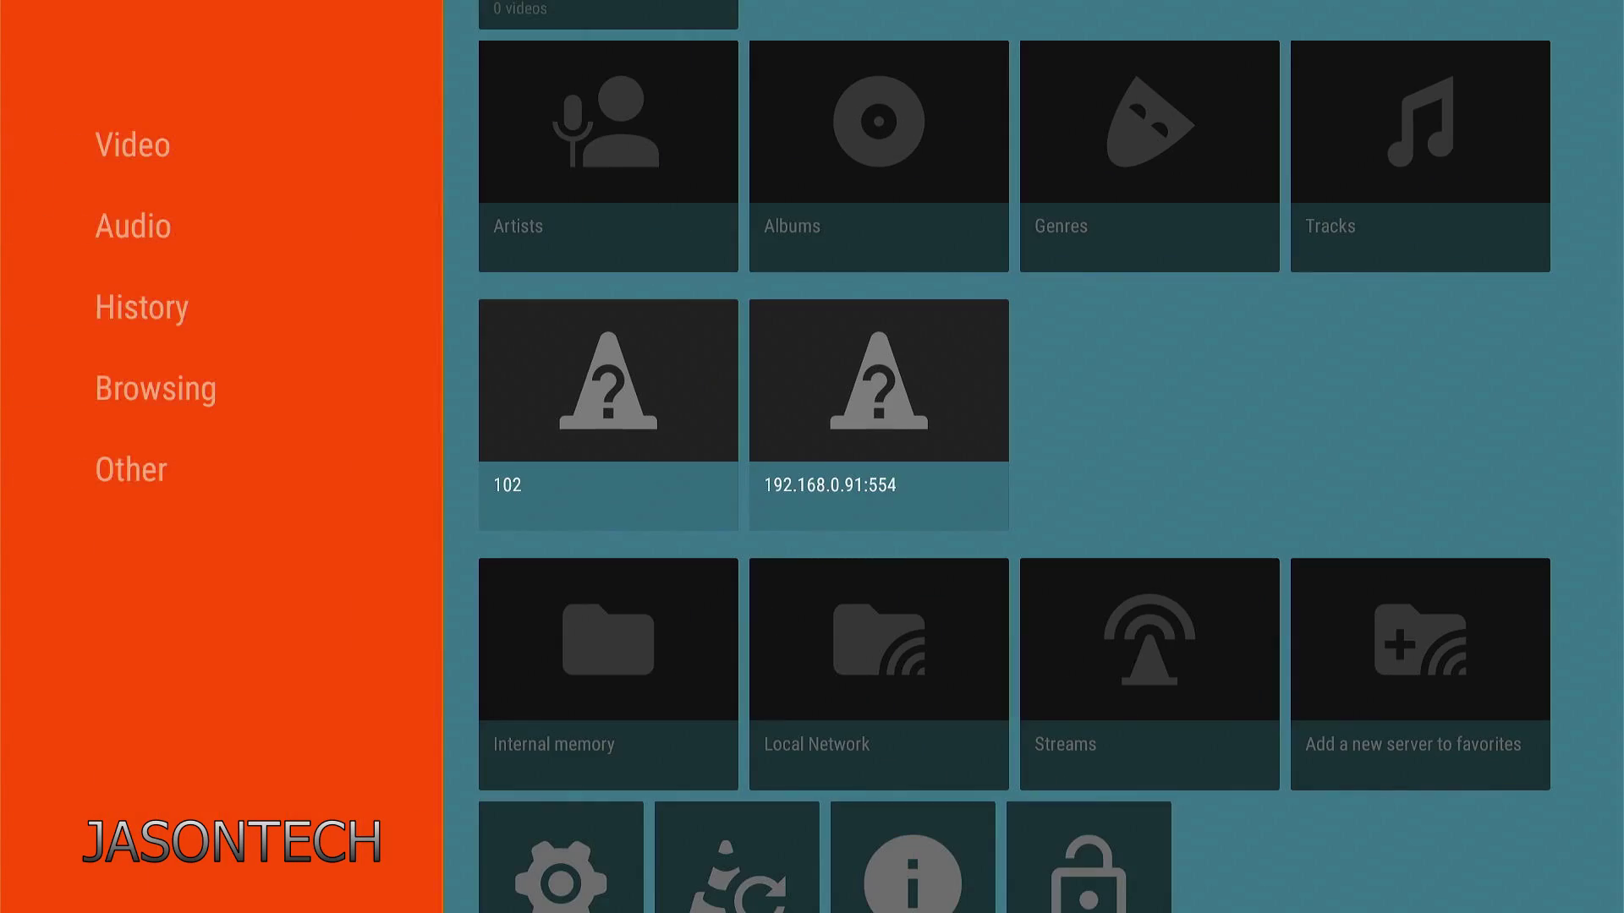
pyautogui.press('Down')
pyautogui.press('Down')
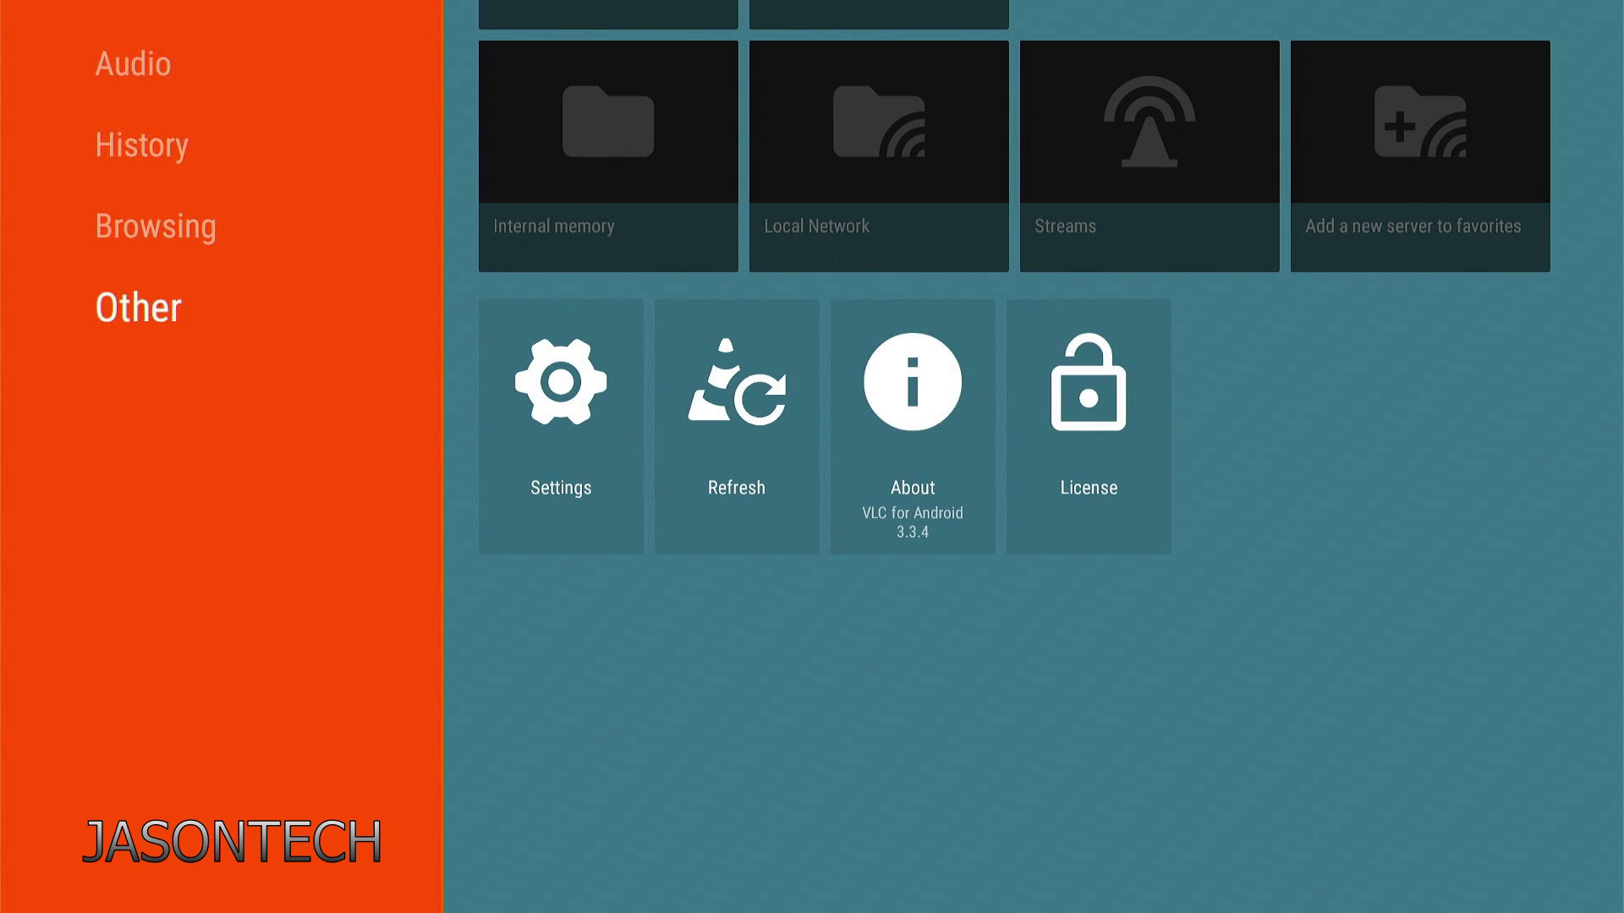
pyautogui.press('Right')
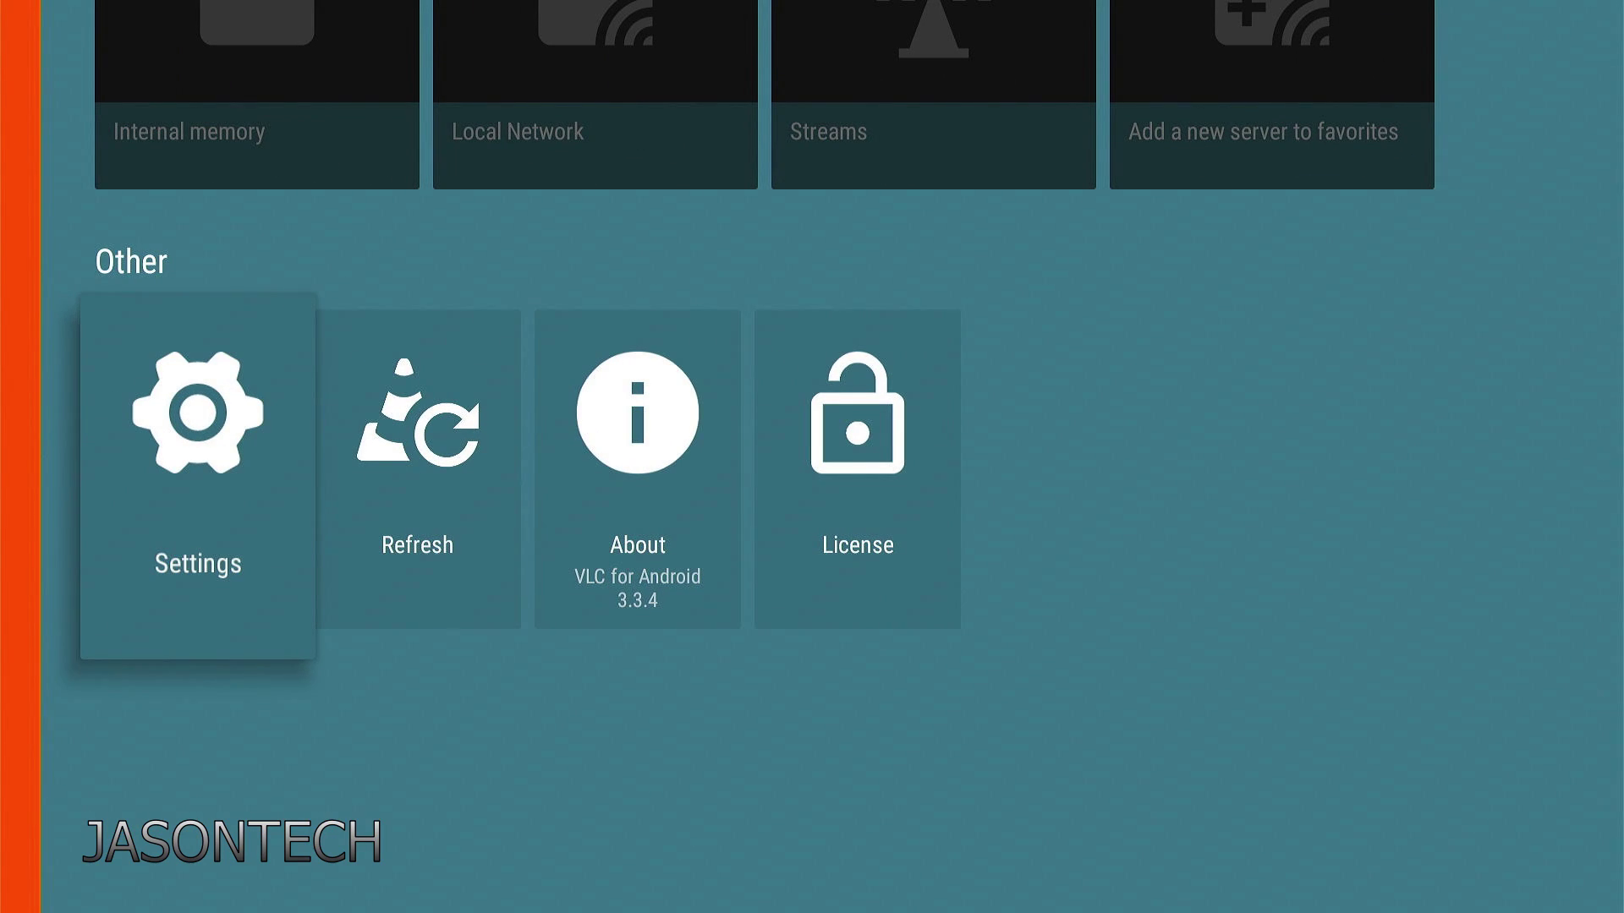
pyautogui.press('Return')
# Open the Advanced page under the extra settings.
pyautogui.press('Down')
pyautogui.press('Down')
pyautogui.press('Down')
pyautogui.press('Down')
pyautogui.press('Down')
pyautogui.press('Down')
pyautogui.press('Down')
pyautogui.press('Down')
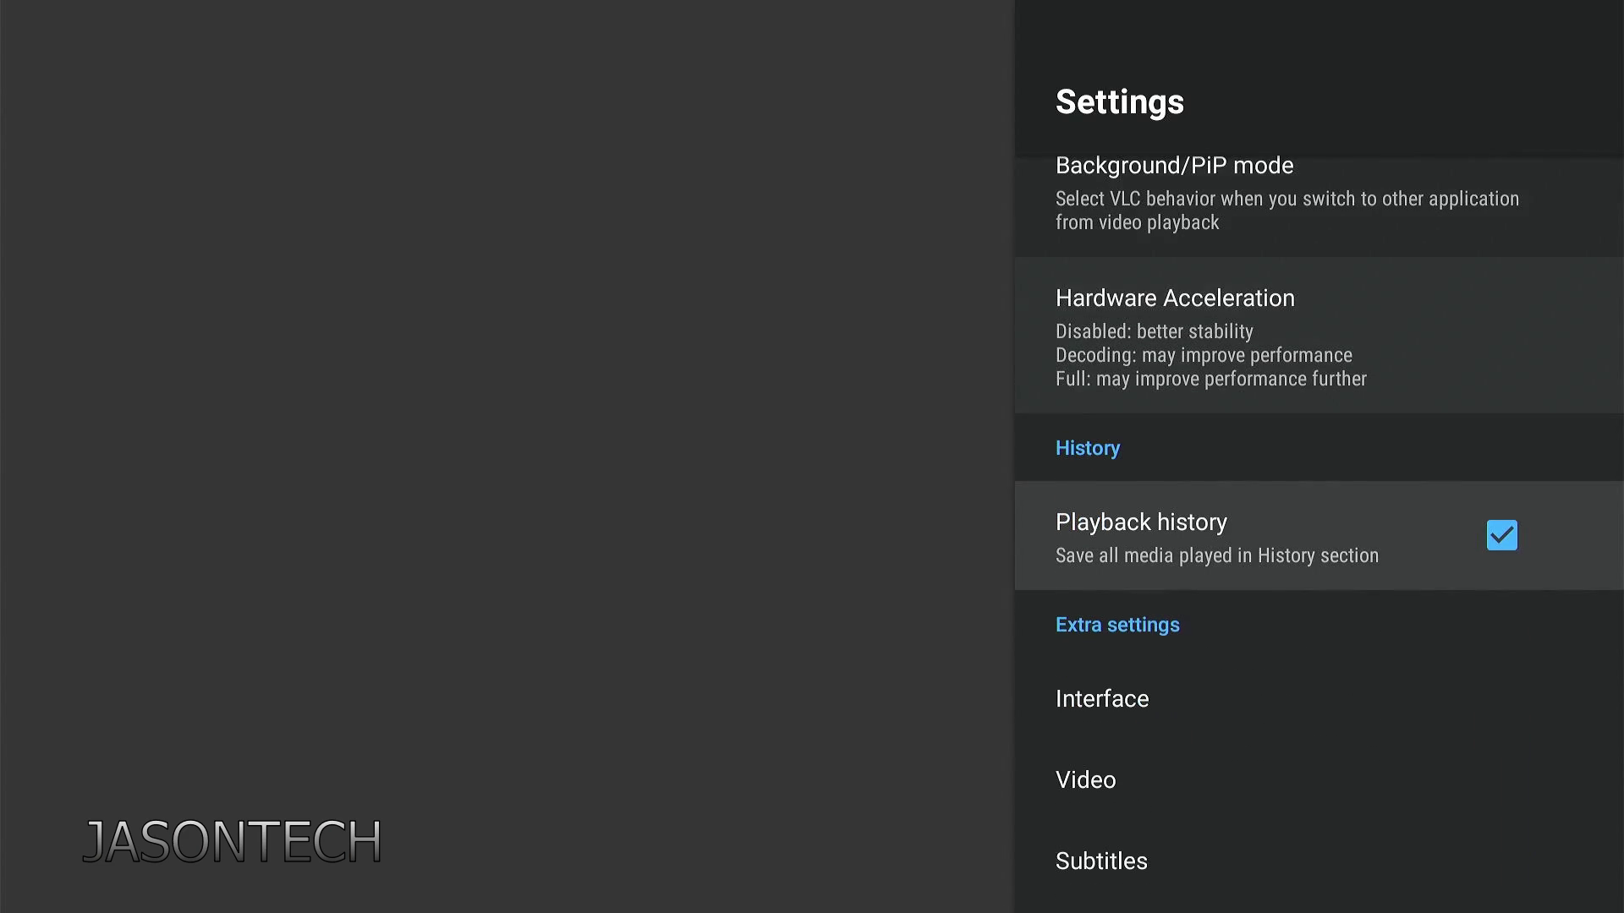
pyautogui.press('Down')
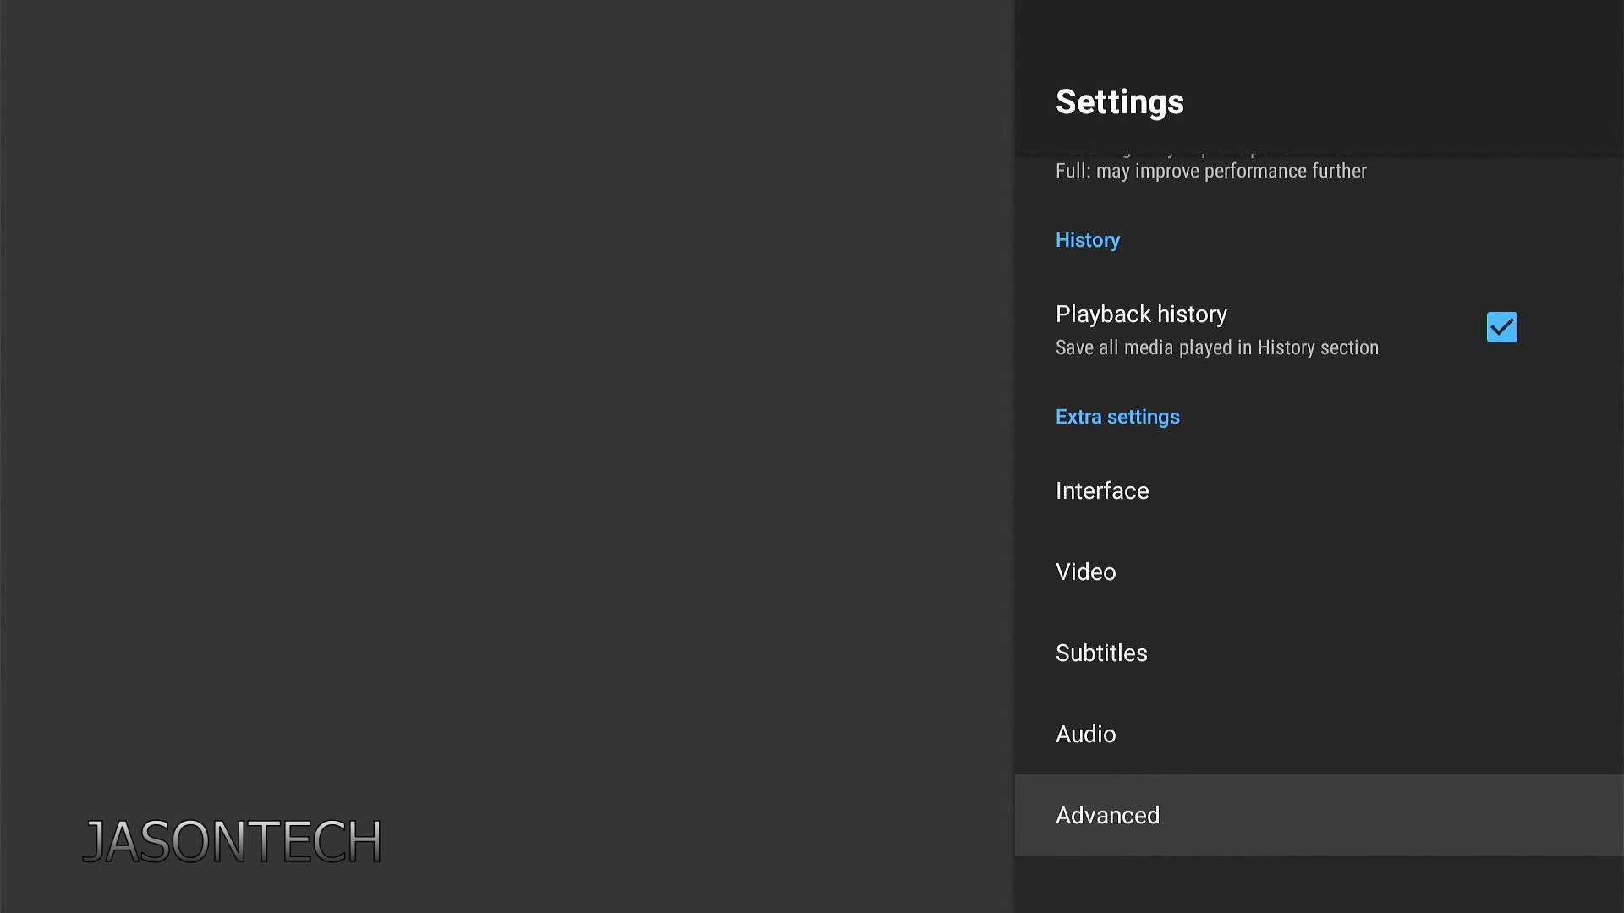
pyautogui.press('Return')
# Clear the playback history, confirm the deletion, and return to the home screen.
pyautogui.press('Down')
pyautogui.press('Down')
pyautogui.press('Down')
pyautogui.press('Down')
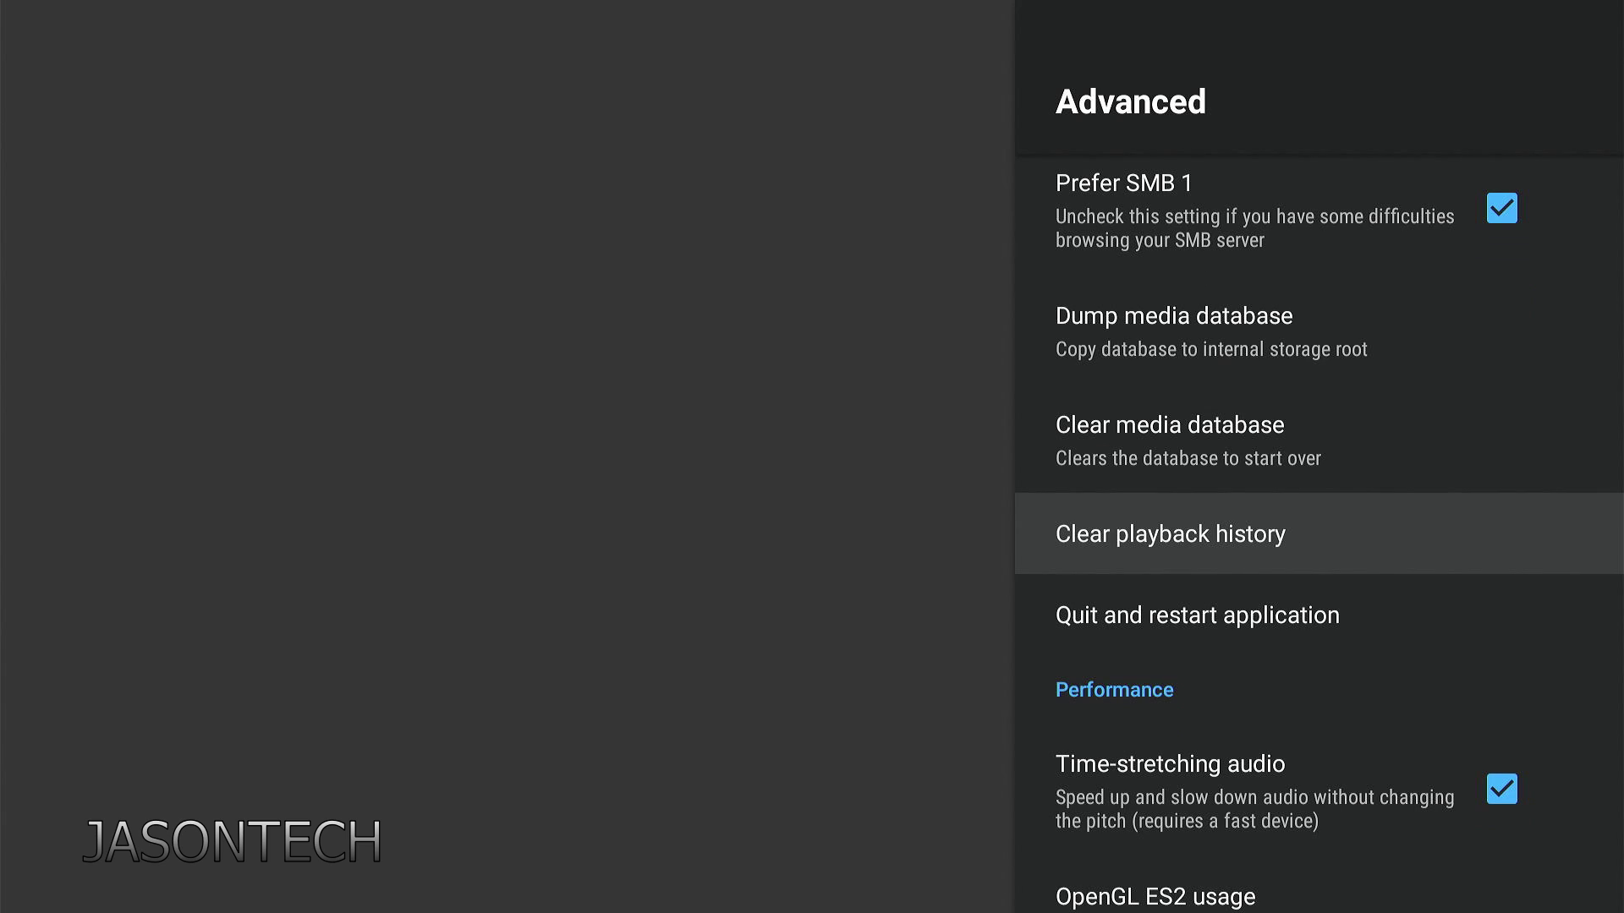
pyautogui.press('Return')
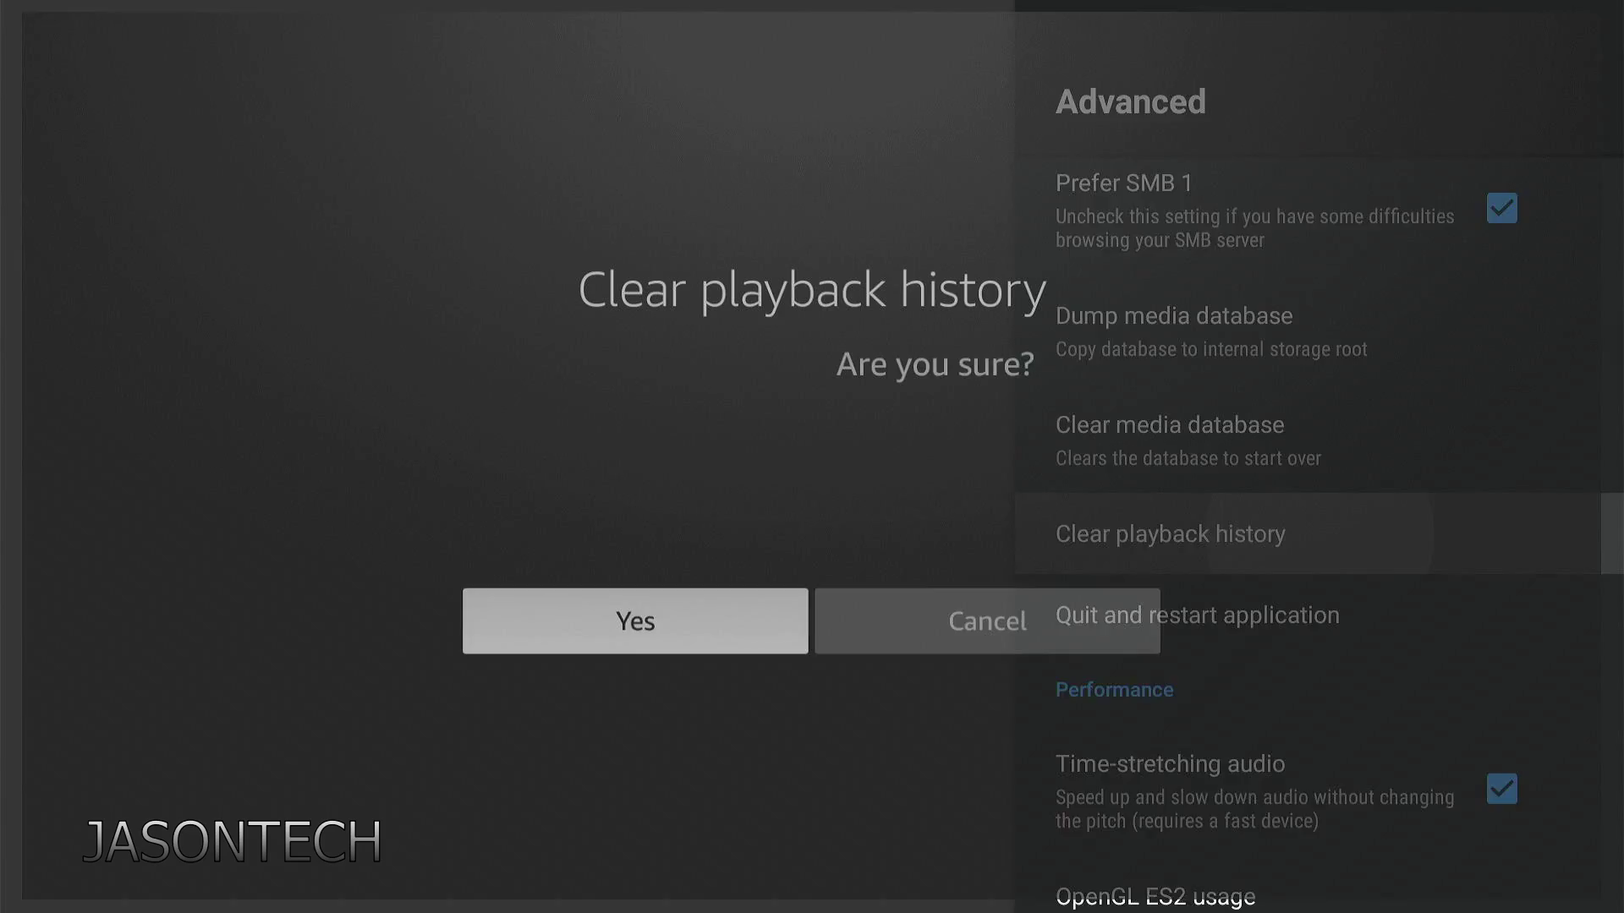
pyautogui.press('Return')
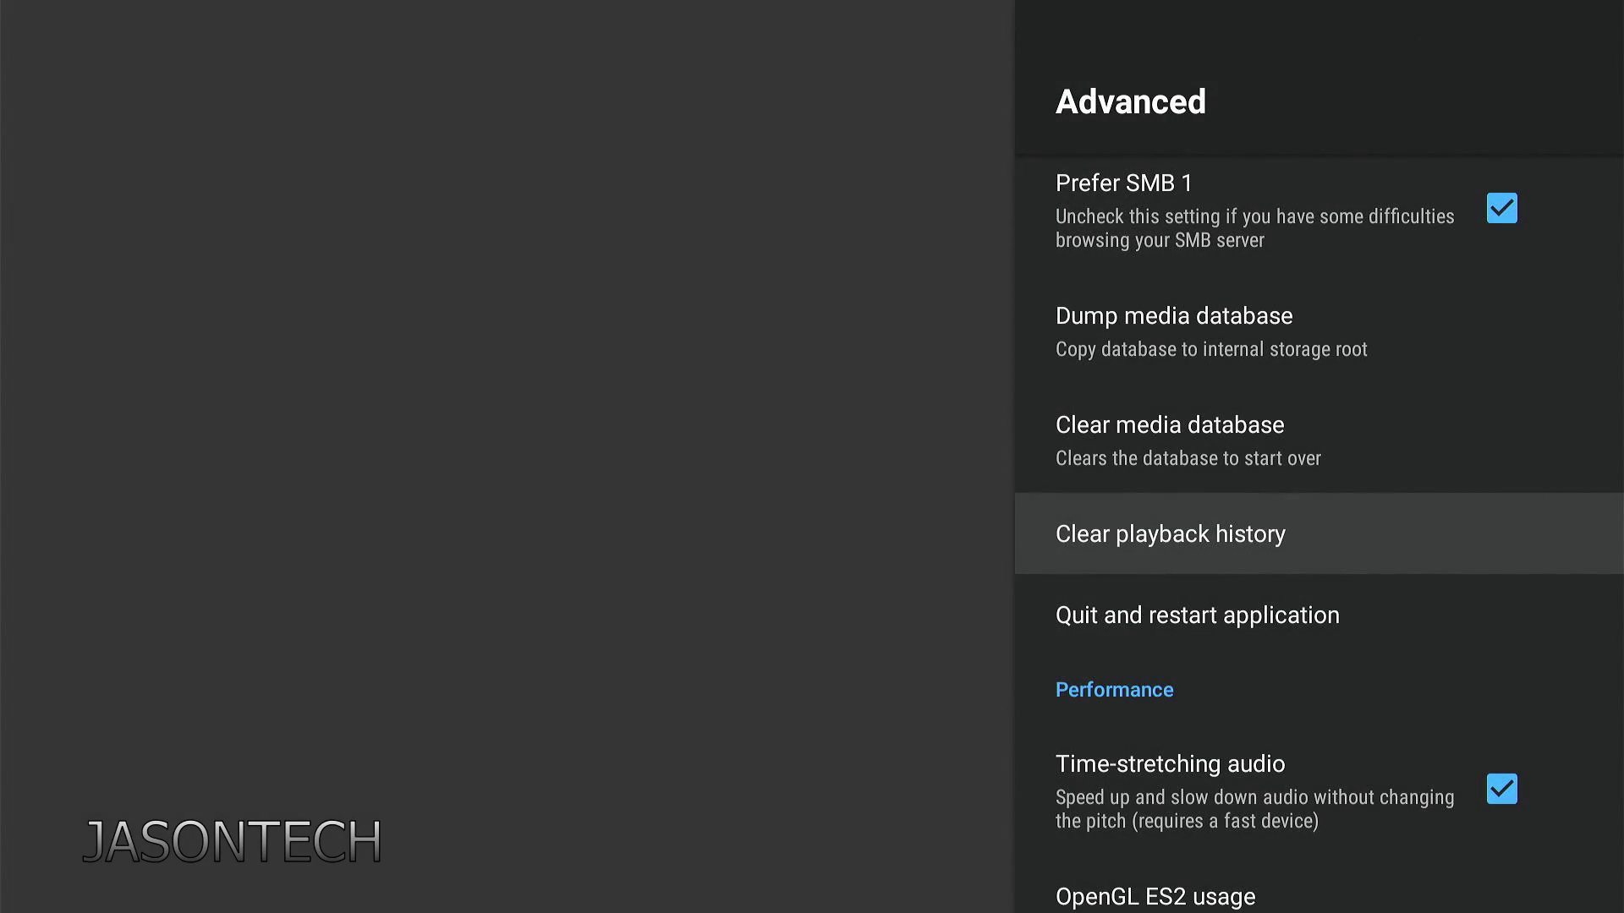
pyautogui.press('Escape')
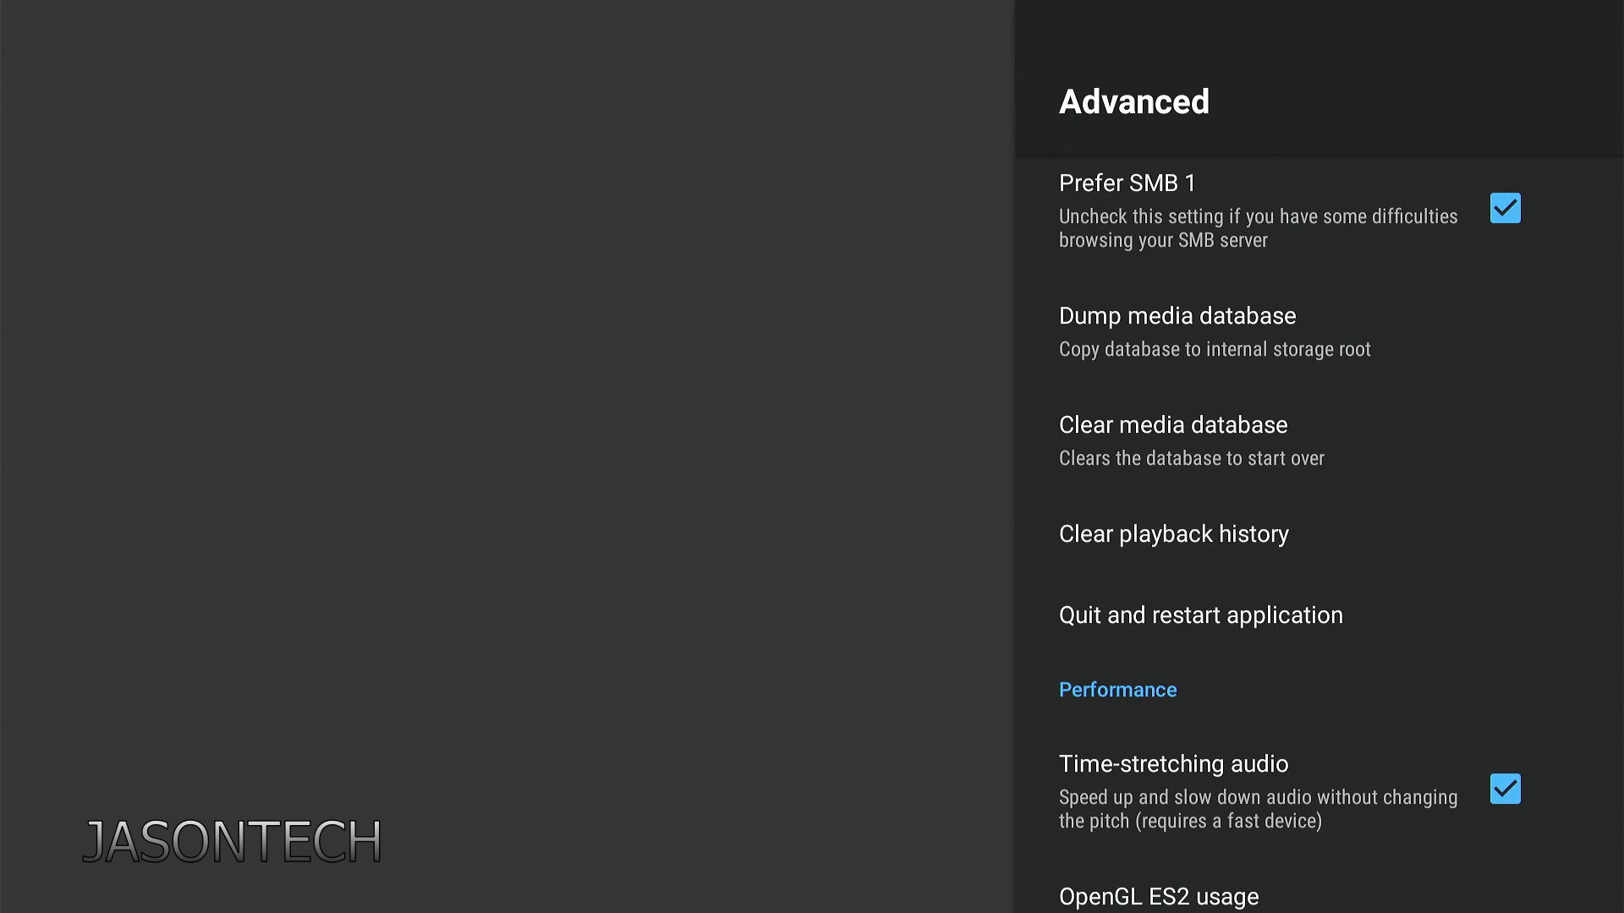
pyautogui.press('Escape')
# Check the home screen's sections to see whether the History section and its saved streams are still listed.
pyautogui.press('Up')
pyautogui.press('Up')
pyautogui.press('Up')
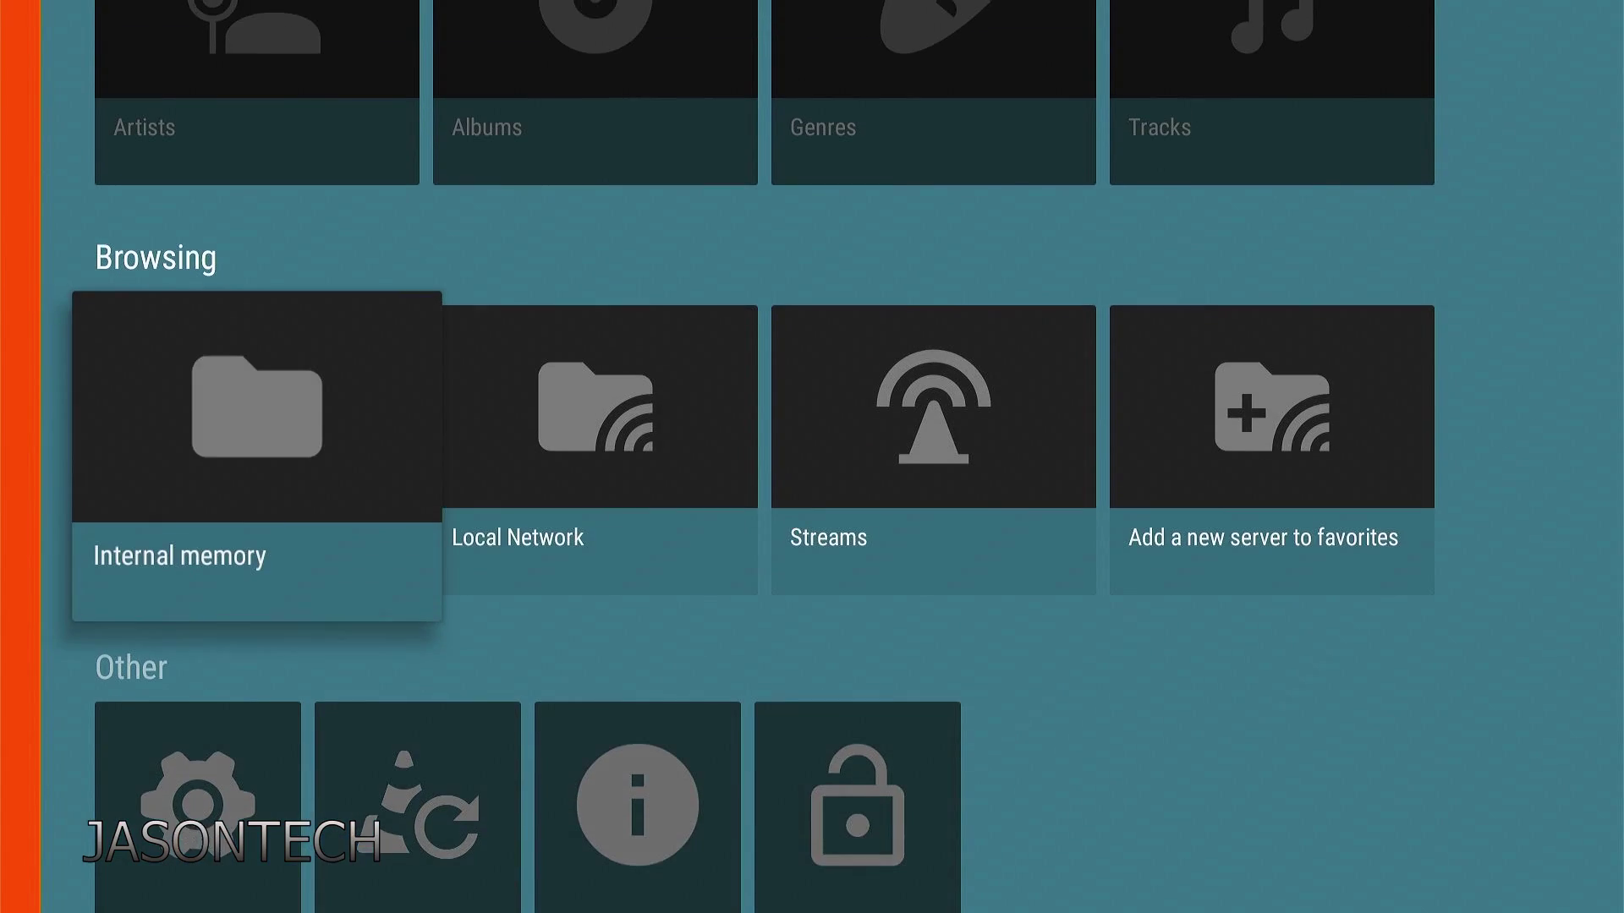
pyautogui.press('Down')
pyautogui.press('Down')
pyautogui.press('Down')
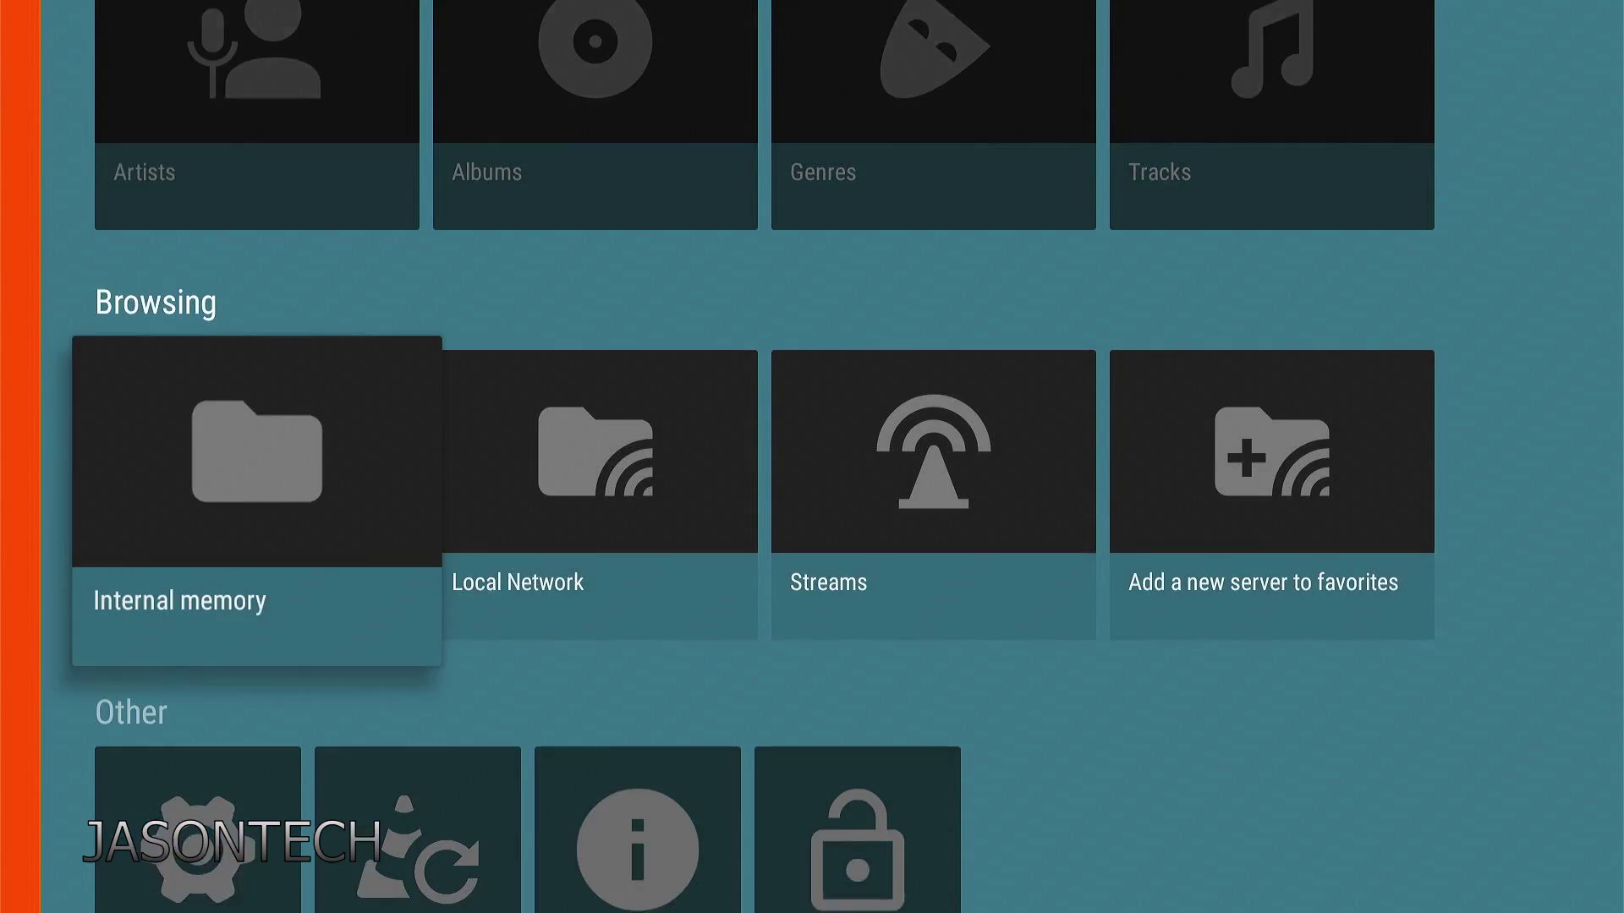
pyautogui.press('Left')
pyautogui.press('Up')
pyautogui.press('Up')
pyautogui.press('Up')
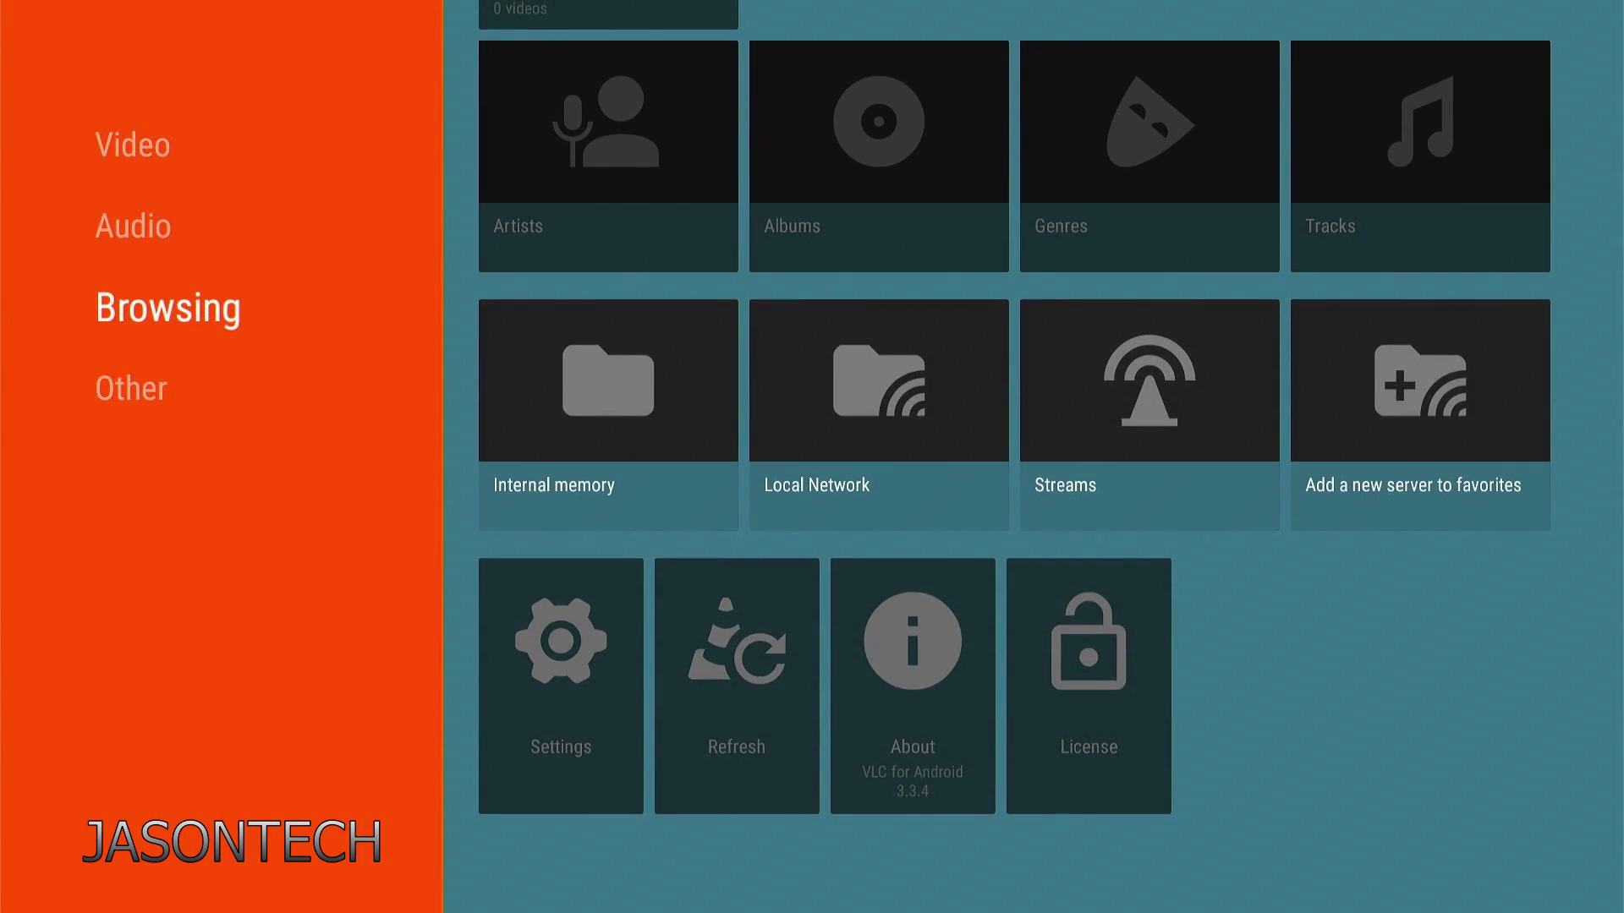
pyautogui.press('Down')
pyautogui.press('Down')
pyautogui.press('Down')
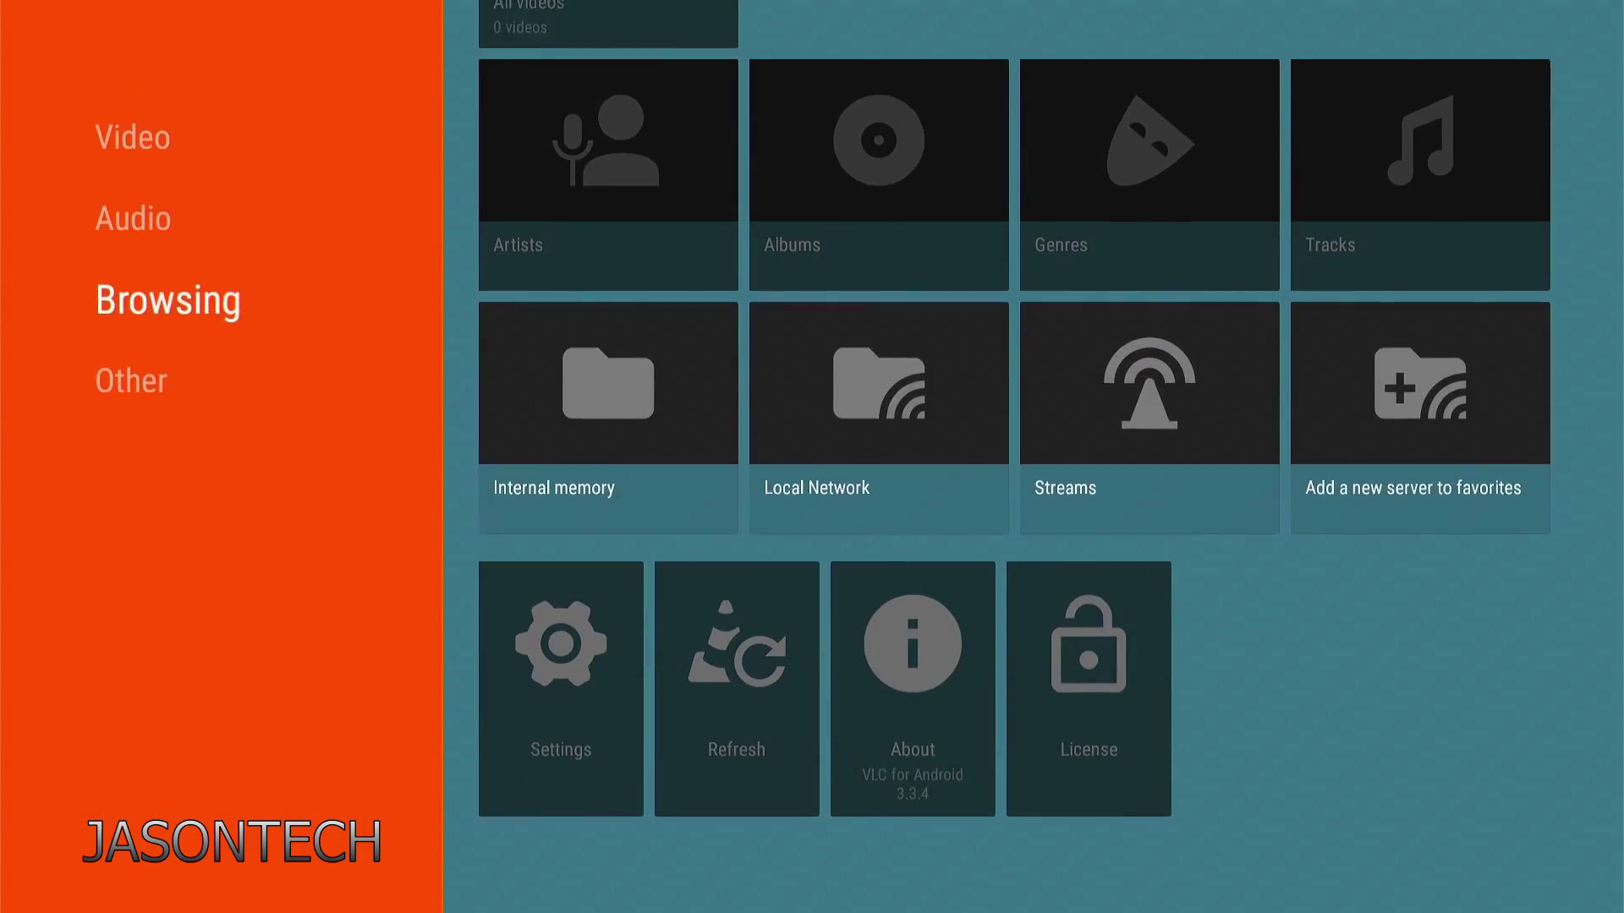
pyautogui.press('Up')
pyautogui.press('Up')
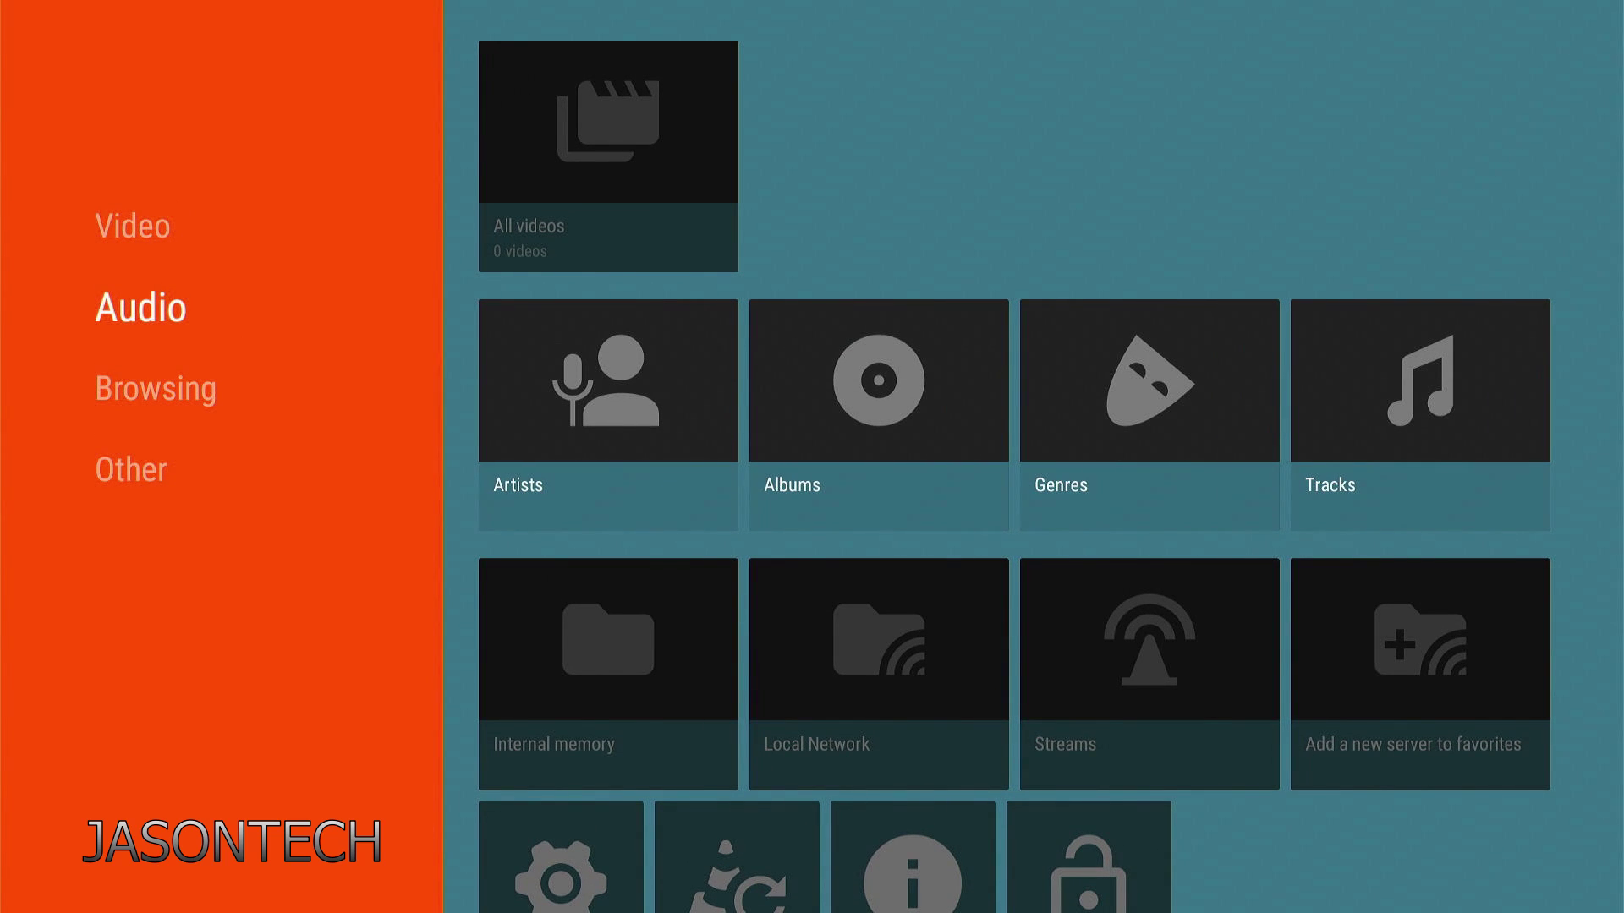
pyautogui.press('Right')
pyautogui.press('Down')
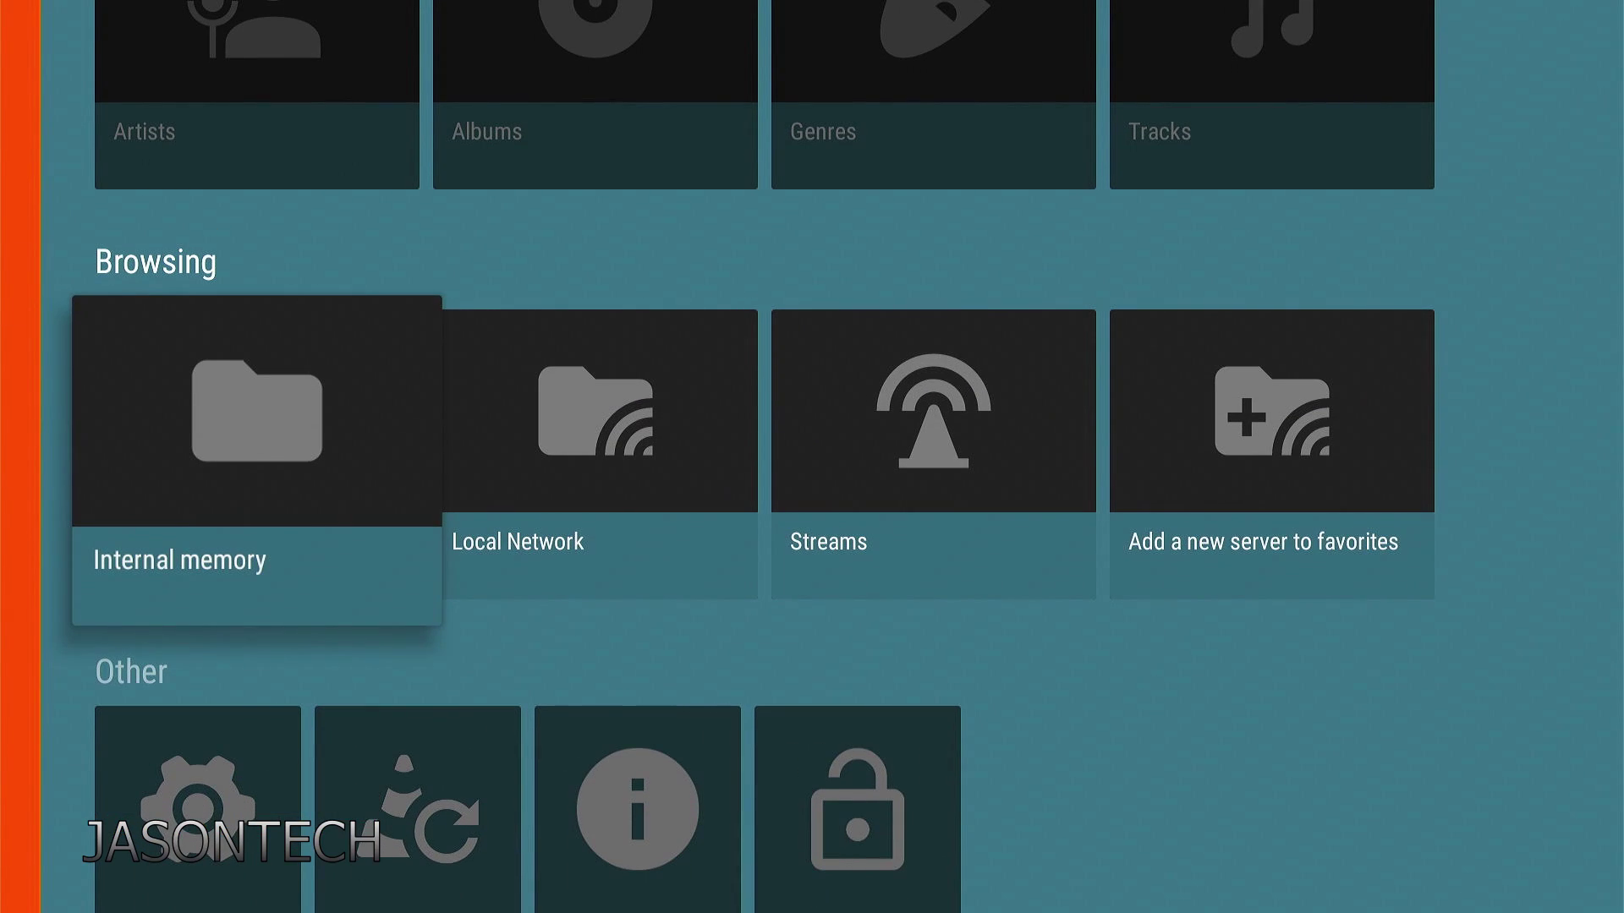